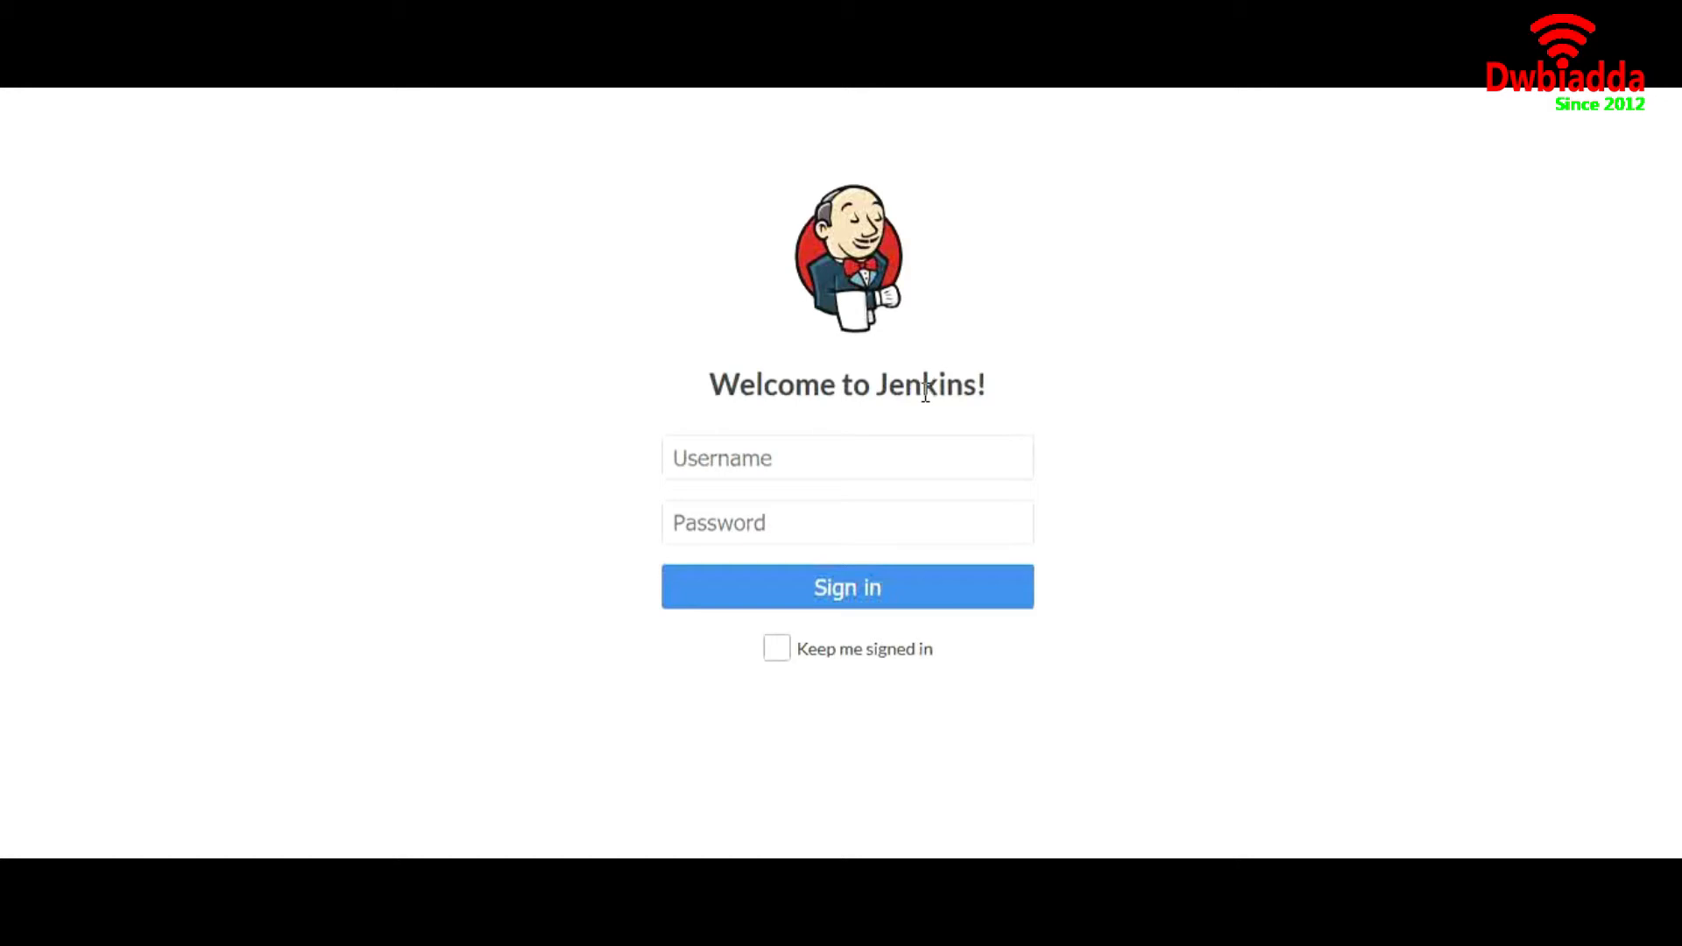
Sign in to Jenkins with the account's username and password
click(841, 451)
text(a)
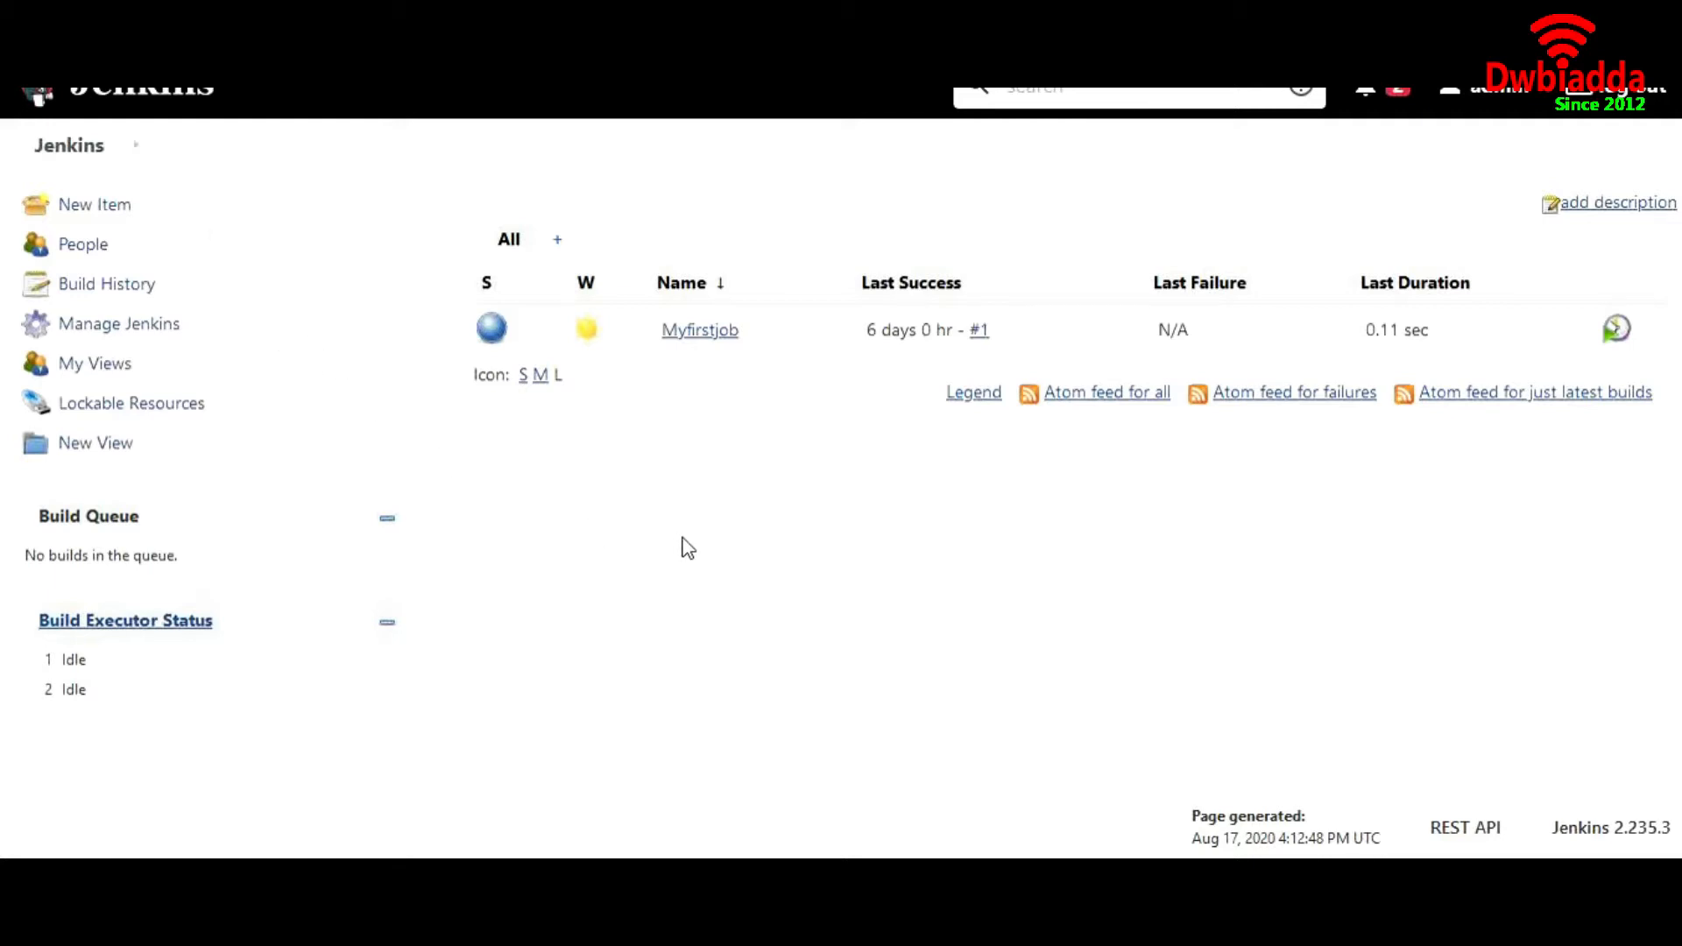
Switch to the server terminal, run mvn -version, and highlight the Maven home path before returning to Jenkins
key(alt+Tab)
text(z)
key(BackSpace)
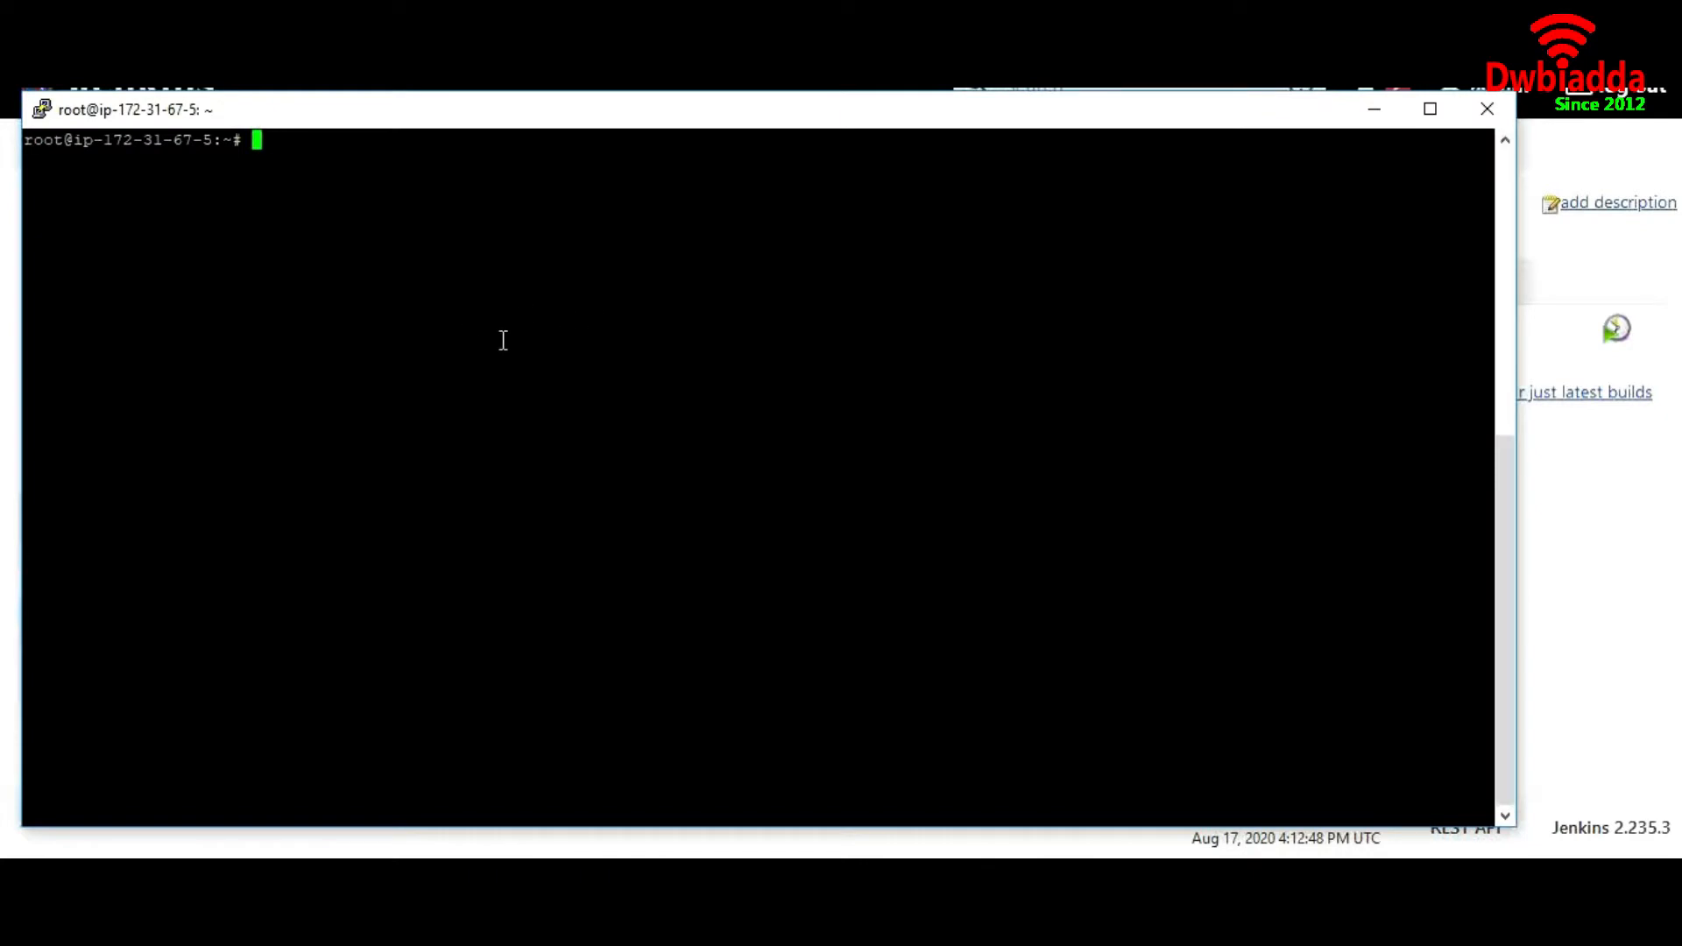
text(mvn -version)
key(Return)
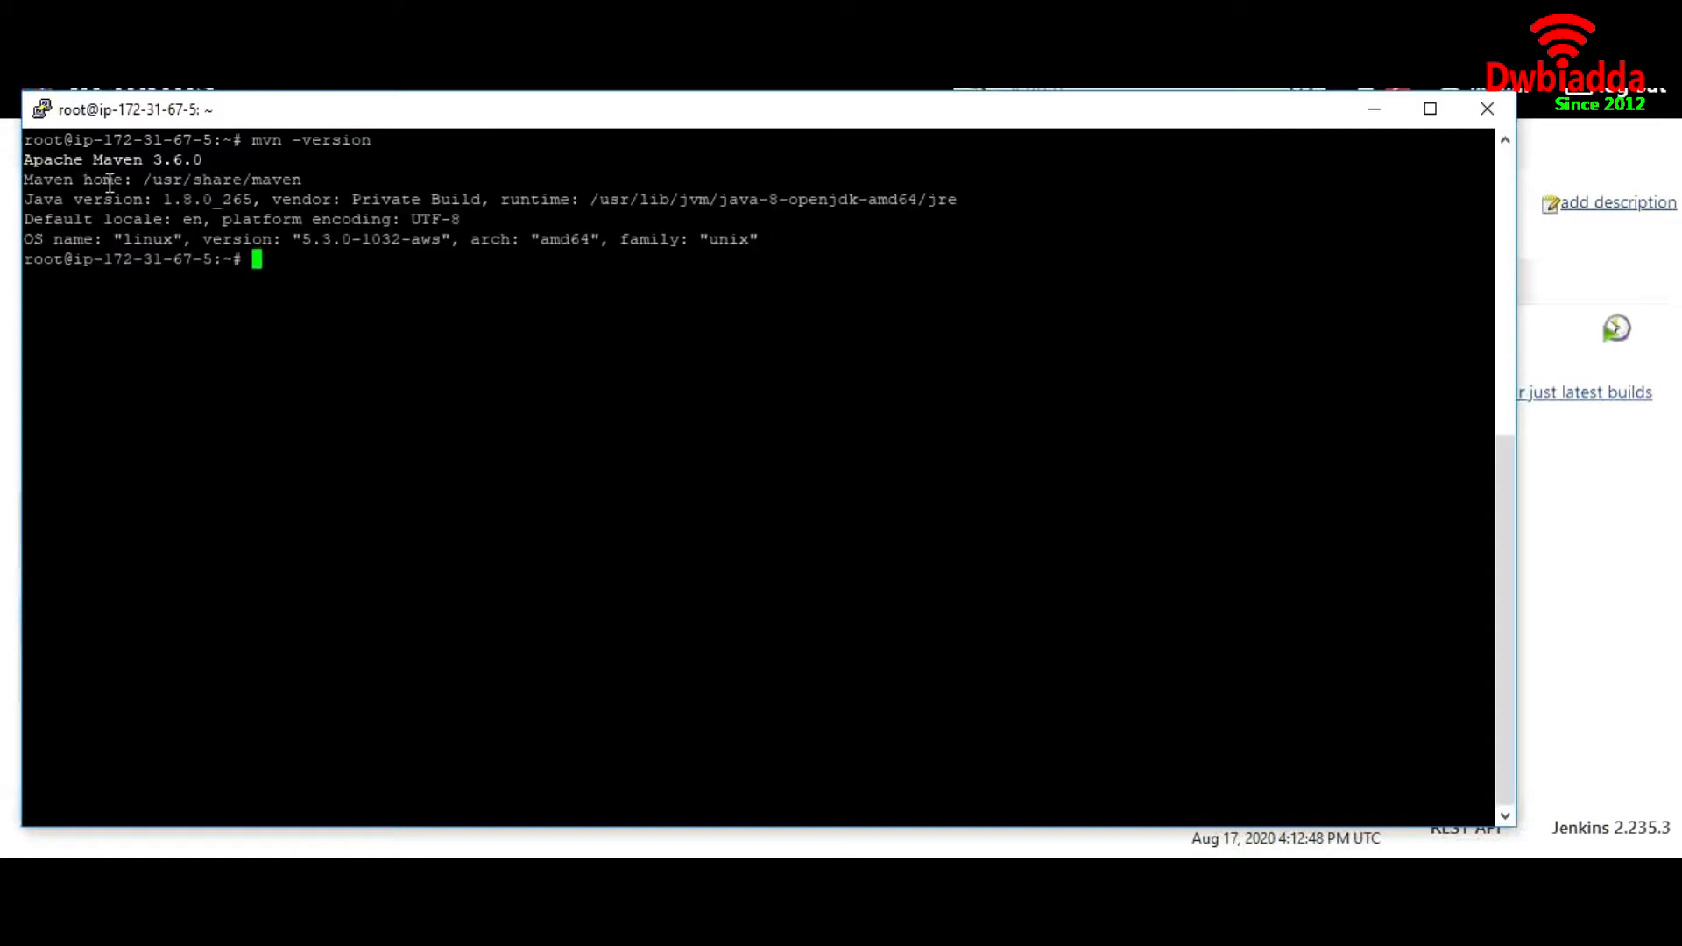
drag(149, 181, 300, 187)
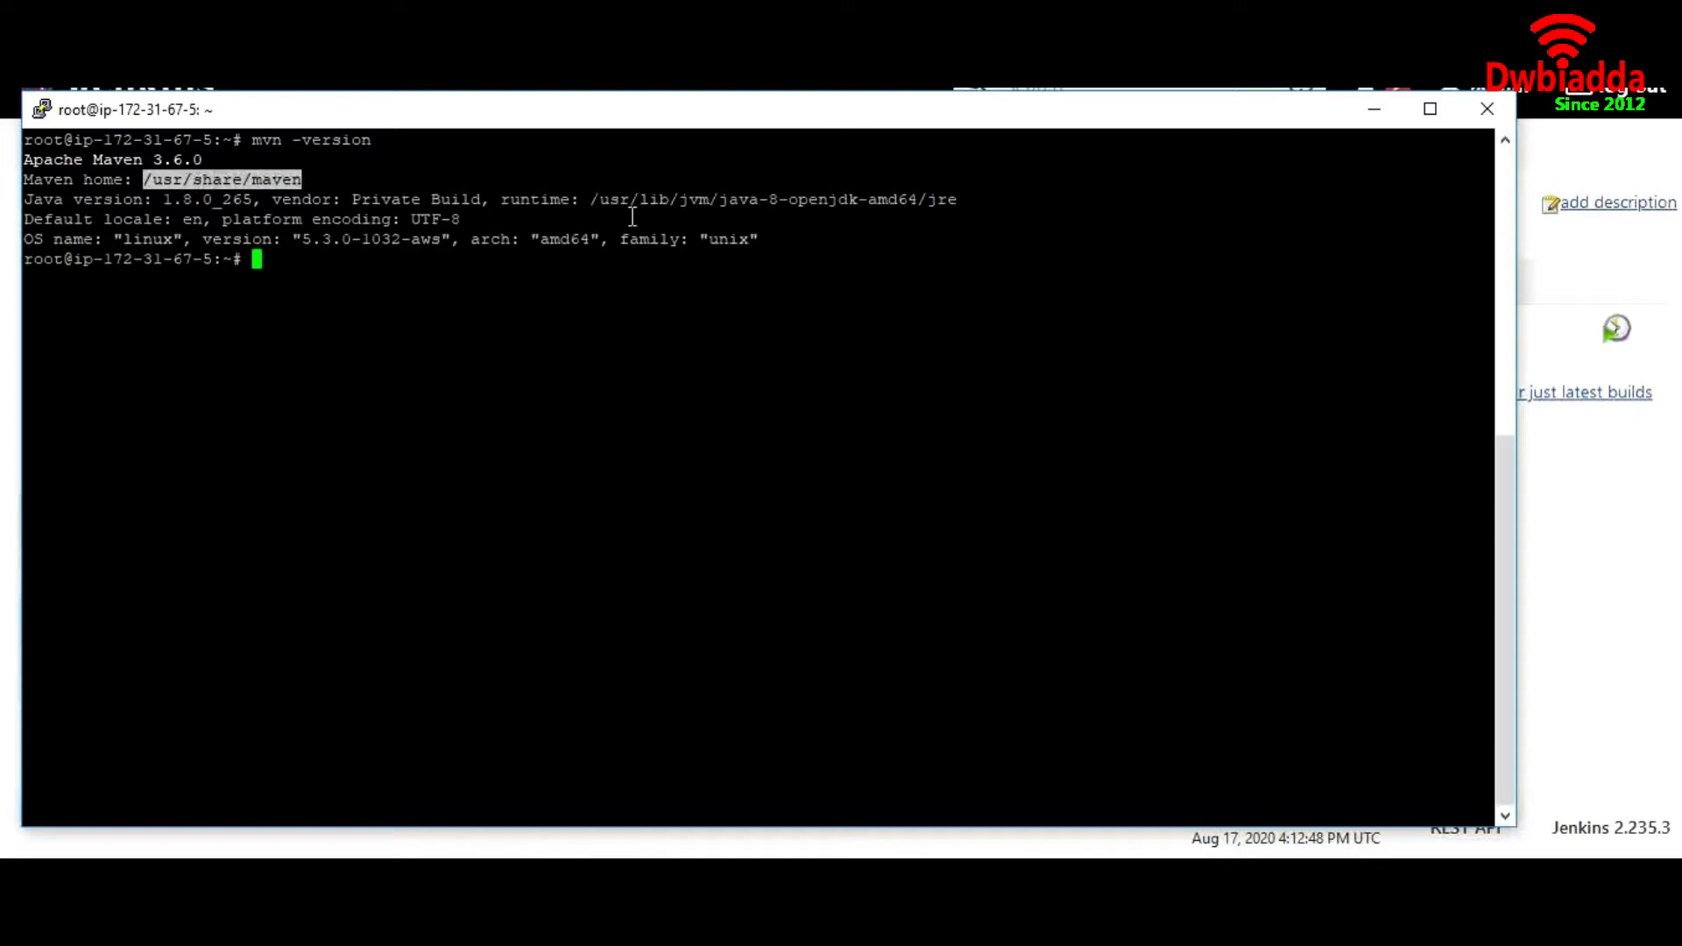
click(1374, 110)
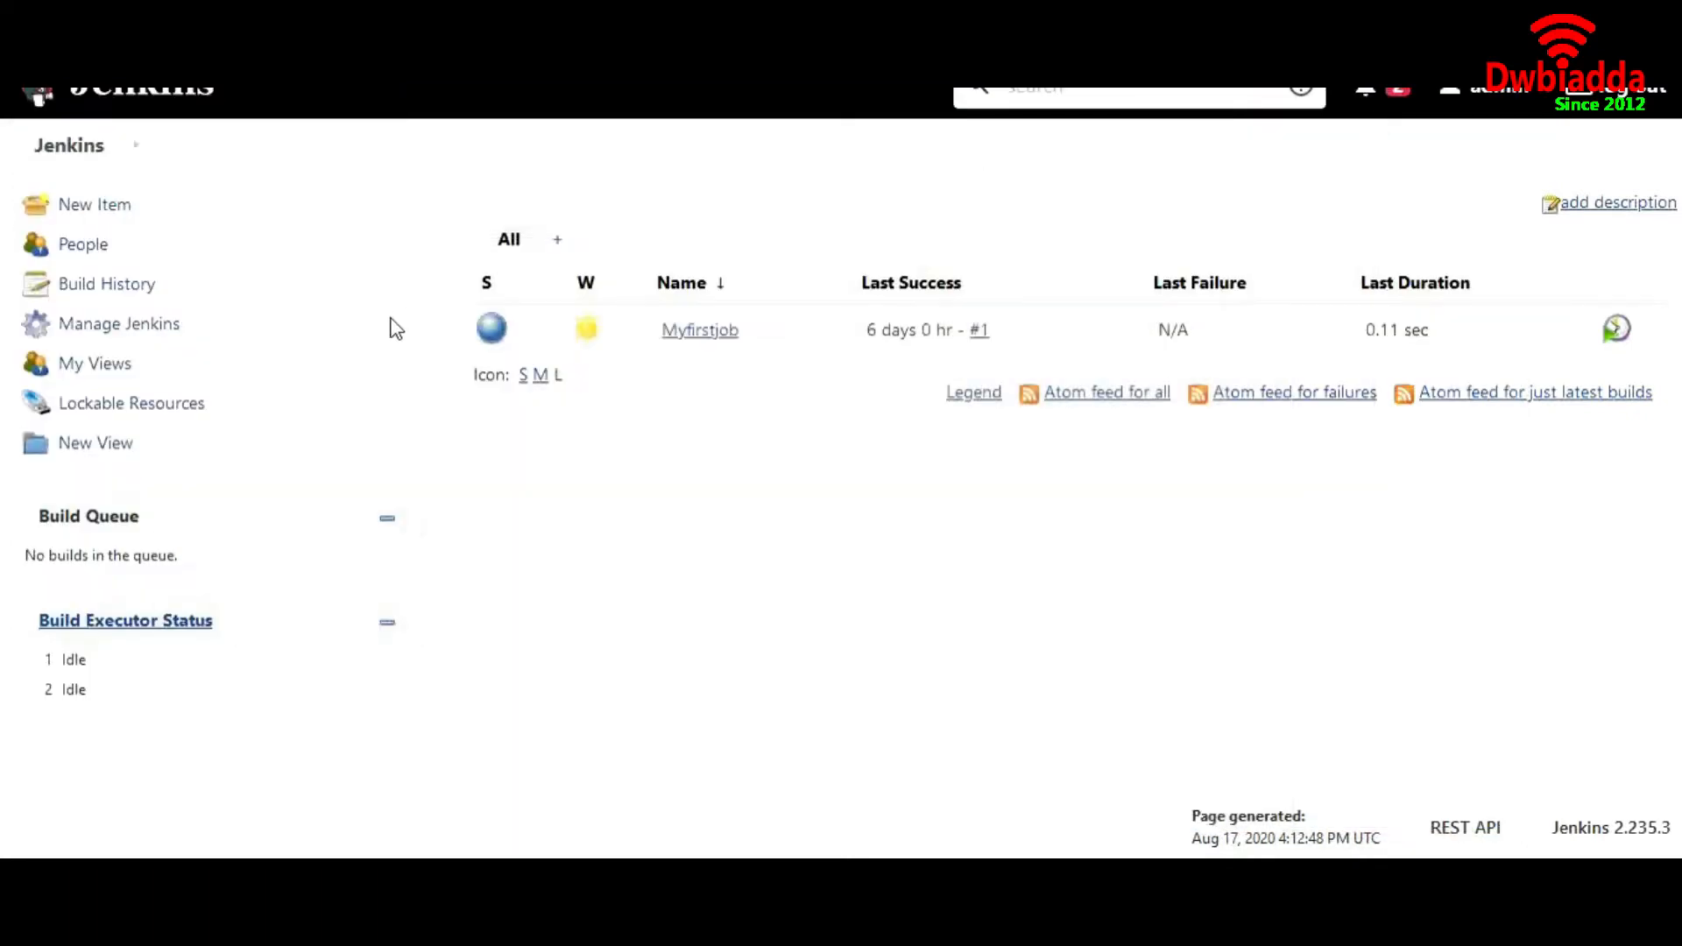
Check the Maven installation's name and MAVEN_HOME path in Global Tool Configuration, and save the configuration
click(172, 326)
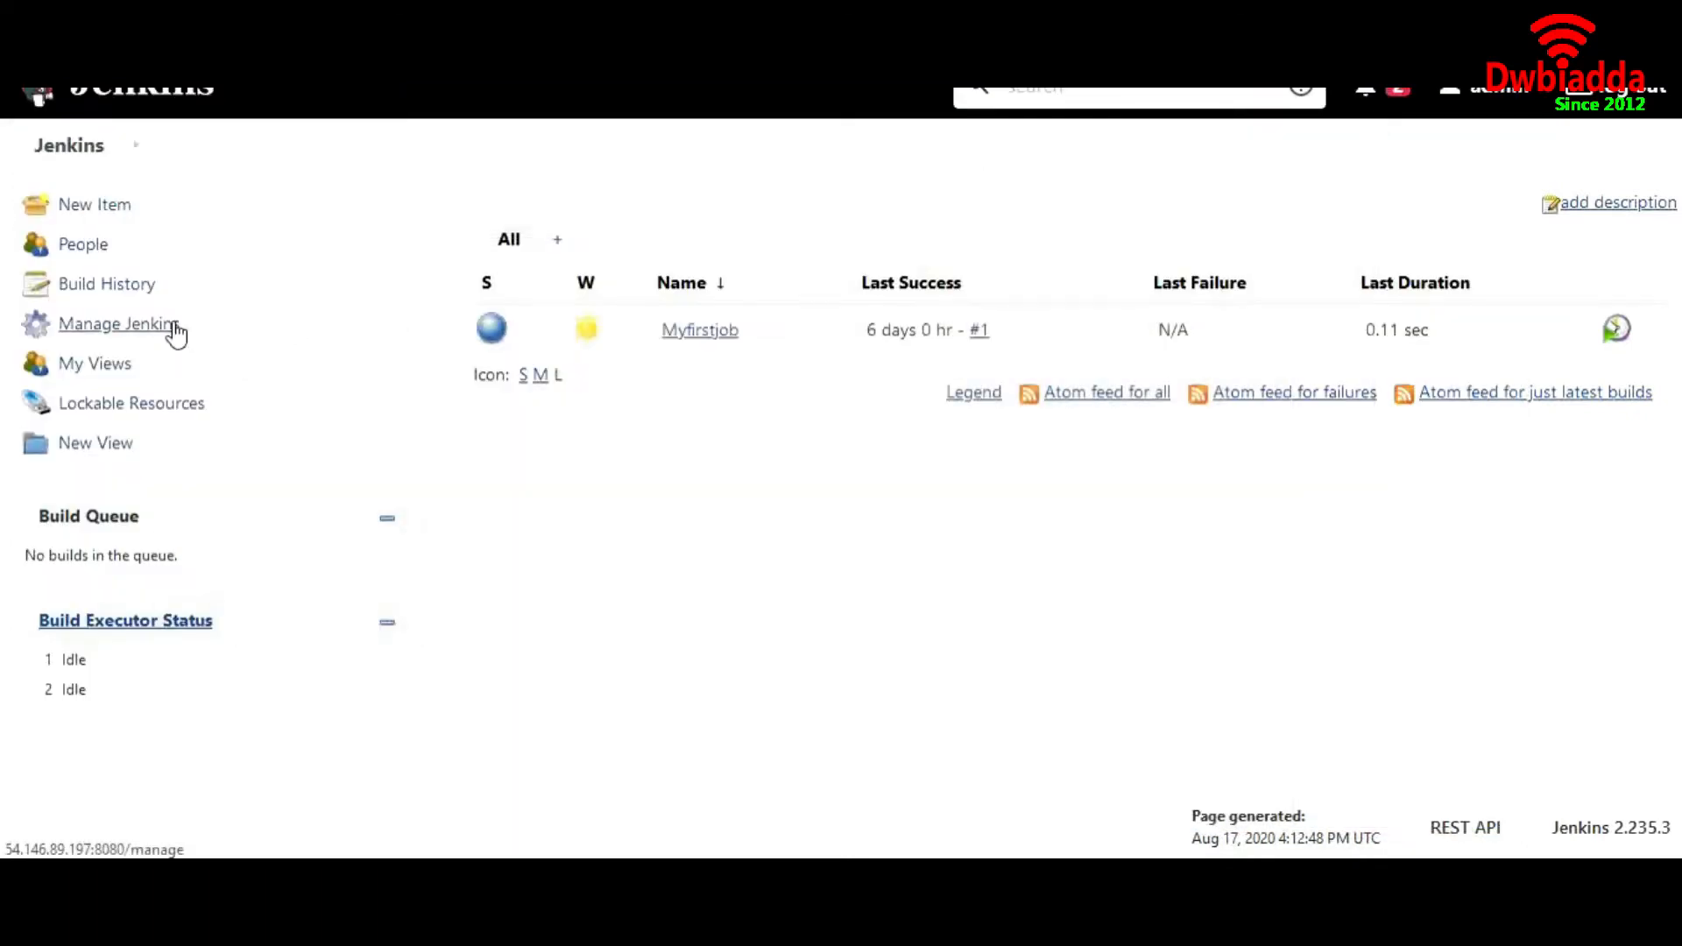
scroll(876, 561, down, 3)
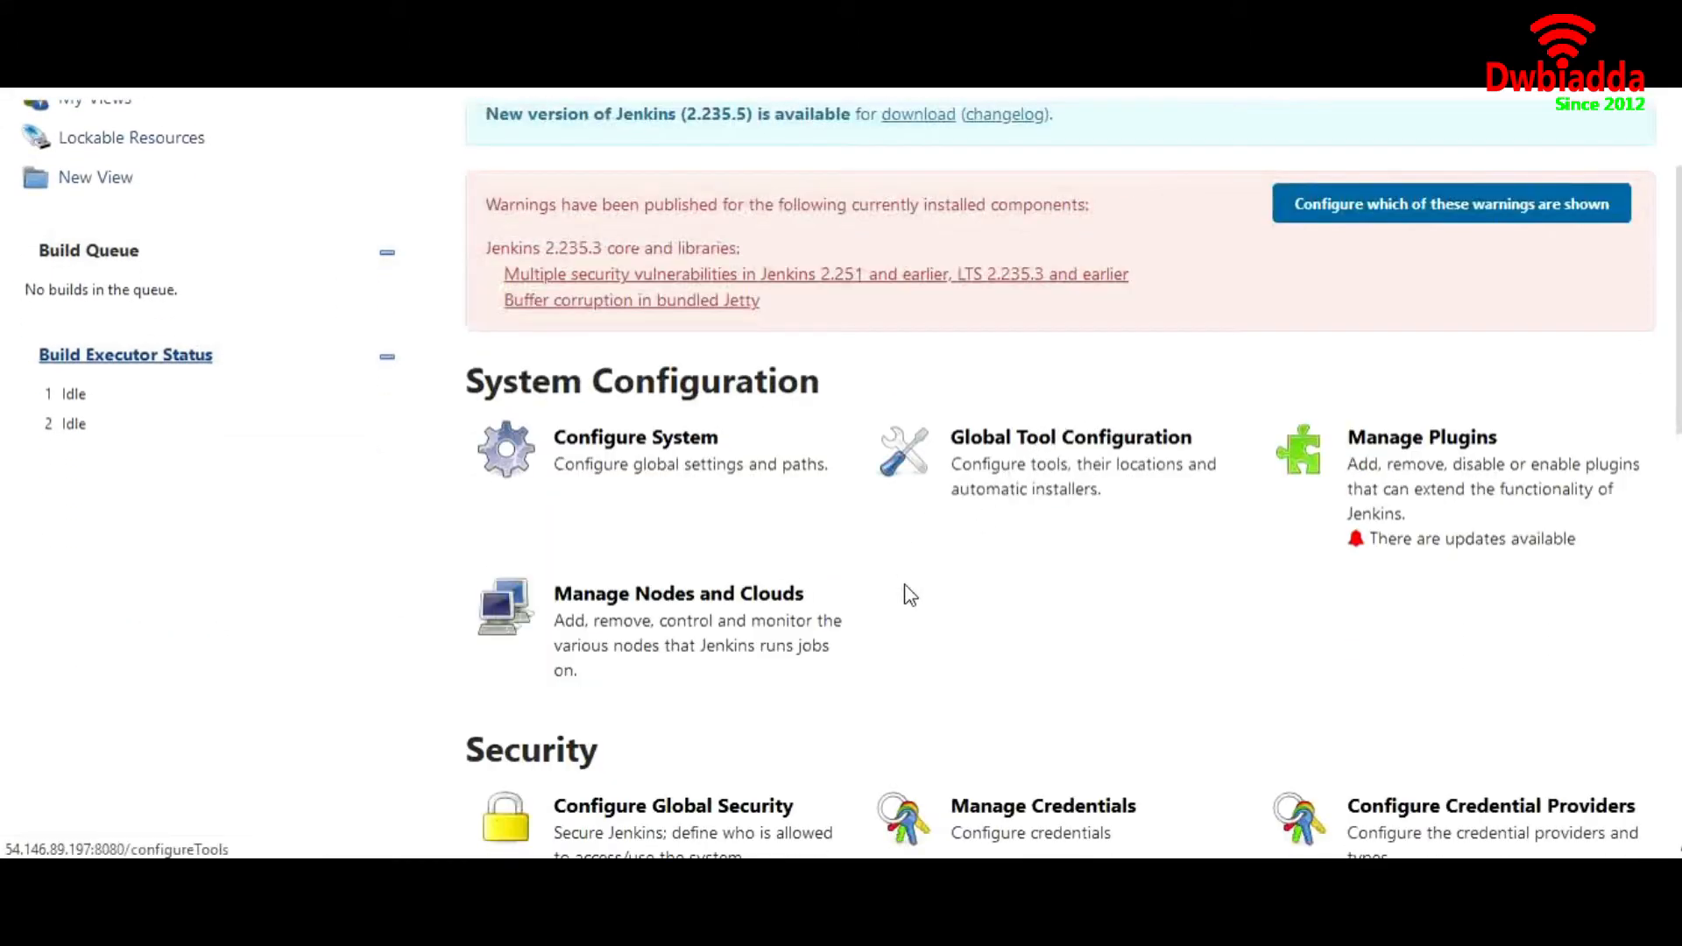
scroll(904, 590, down, 2)
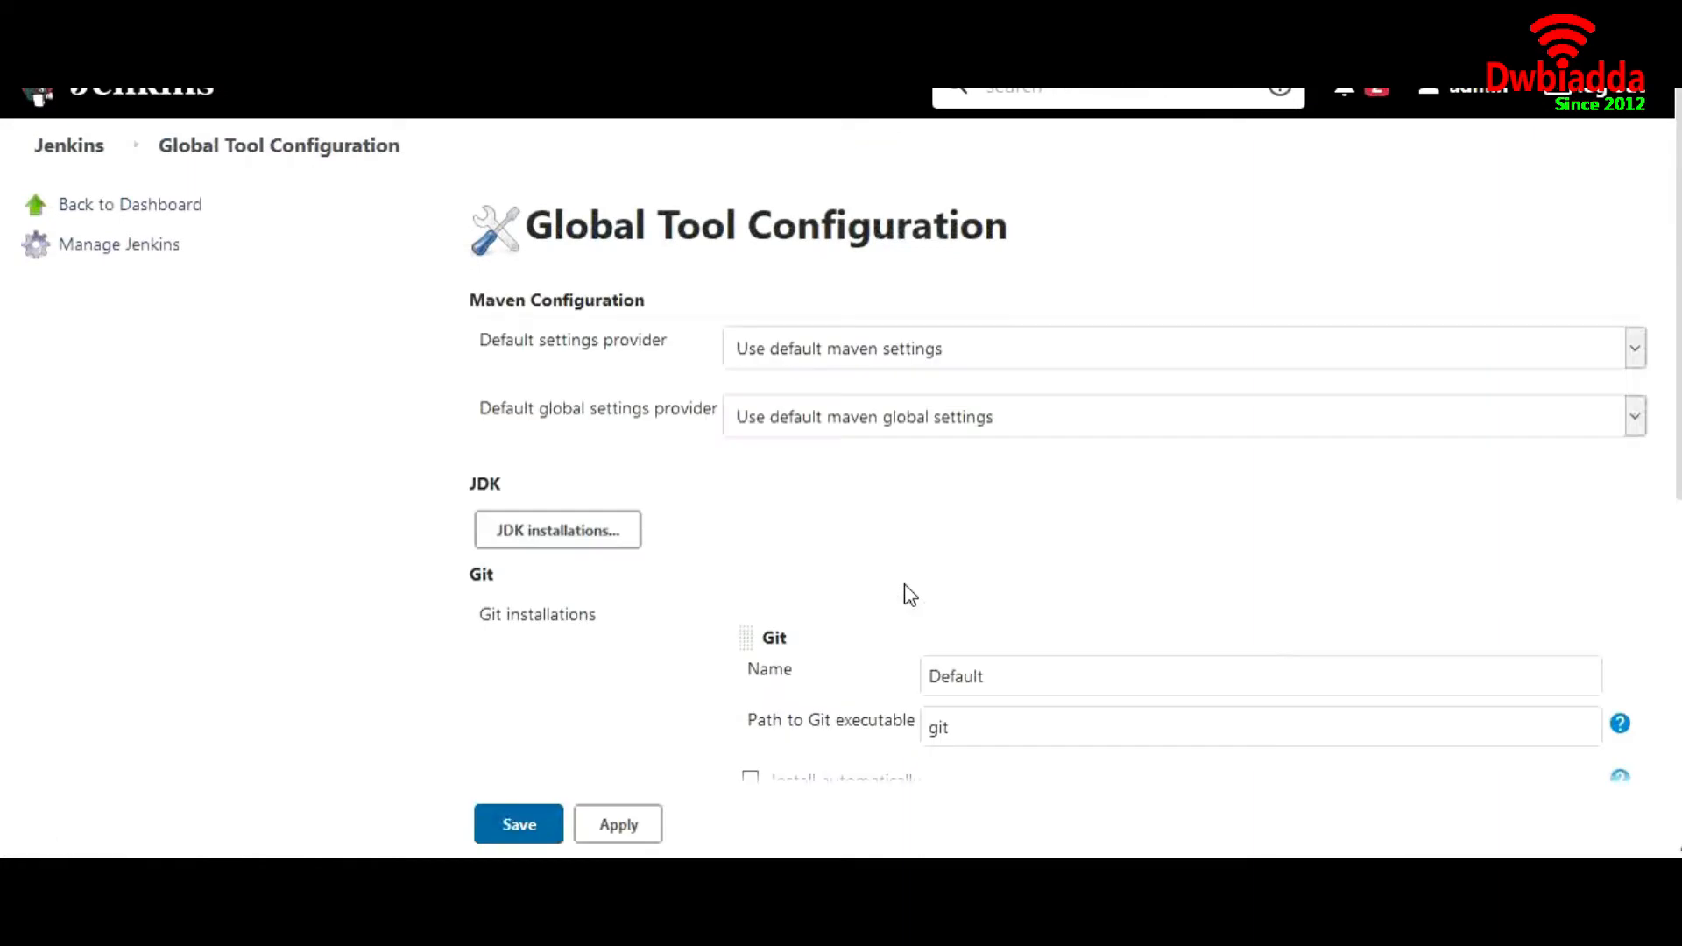
scroll(802, 589, down, 7)
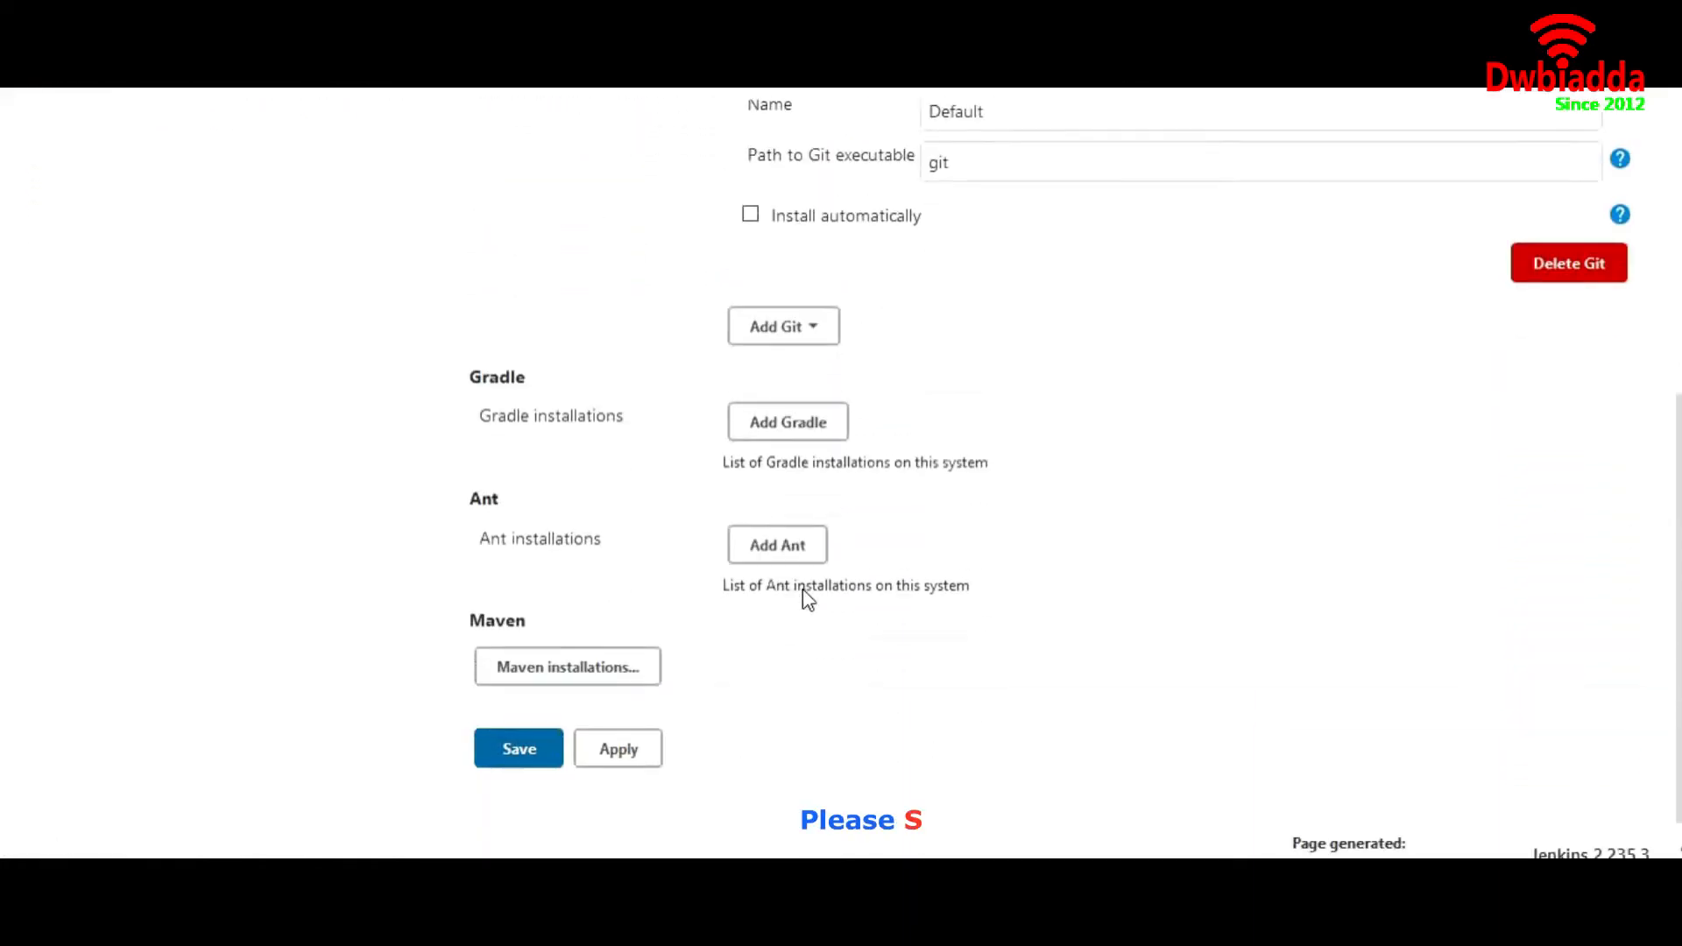
click(604, 641)
scroll(976, 522, down, 3)
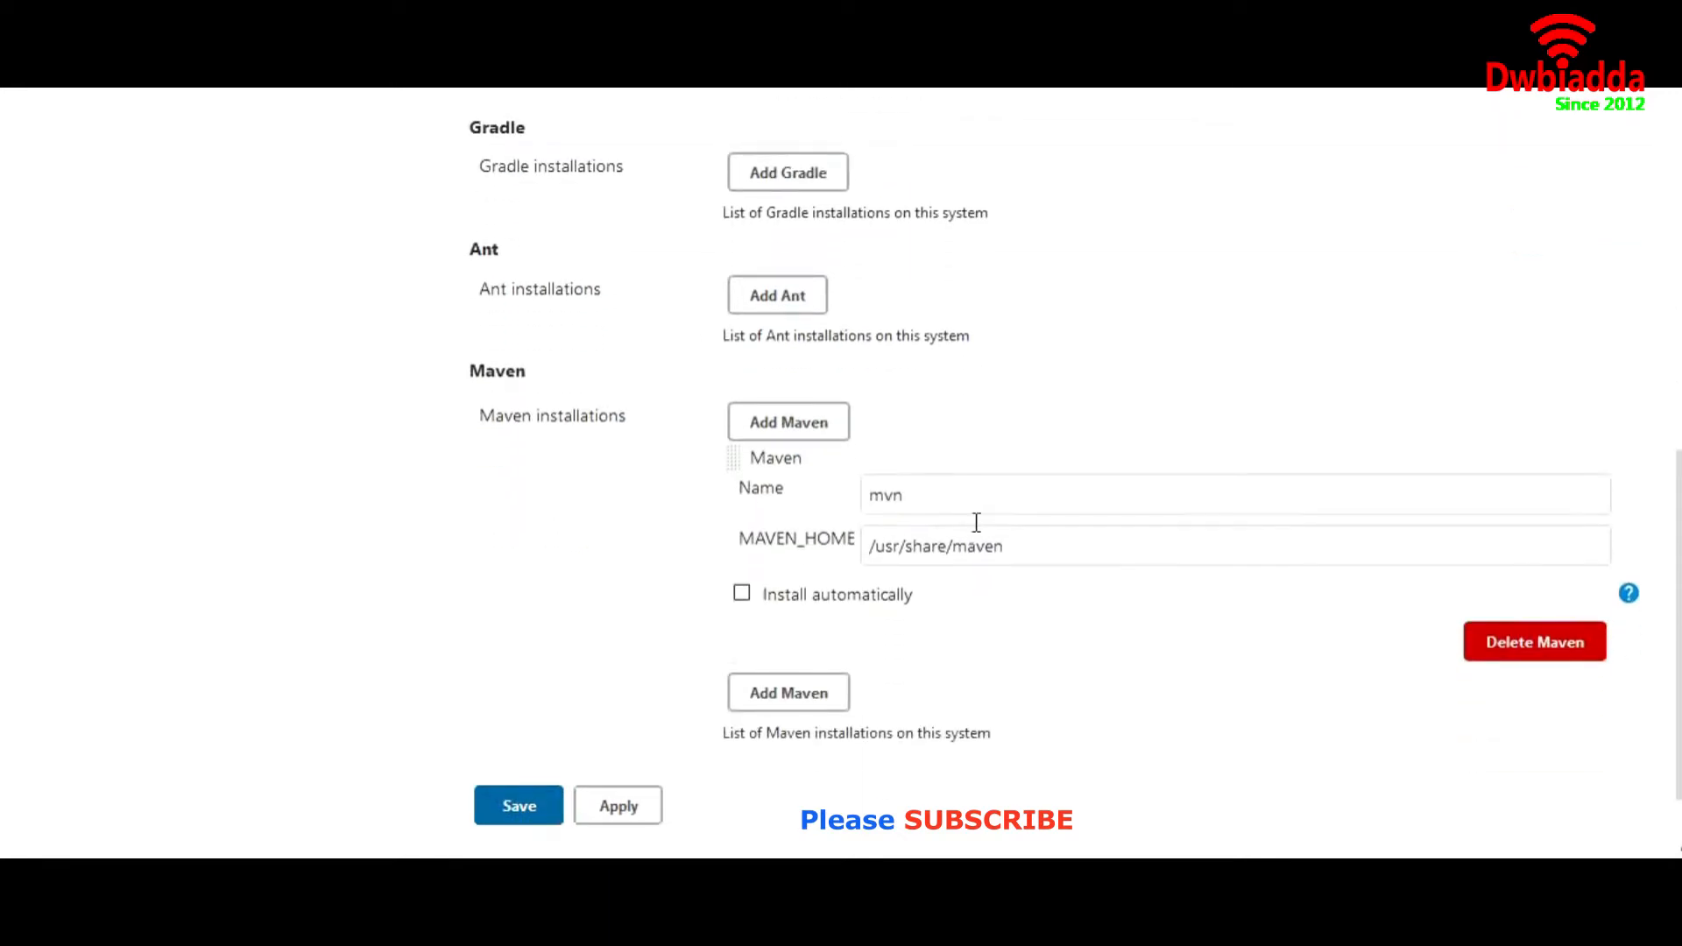
drag(932, 497, 871, 504)
drag(1018, 546, 875, 557)
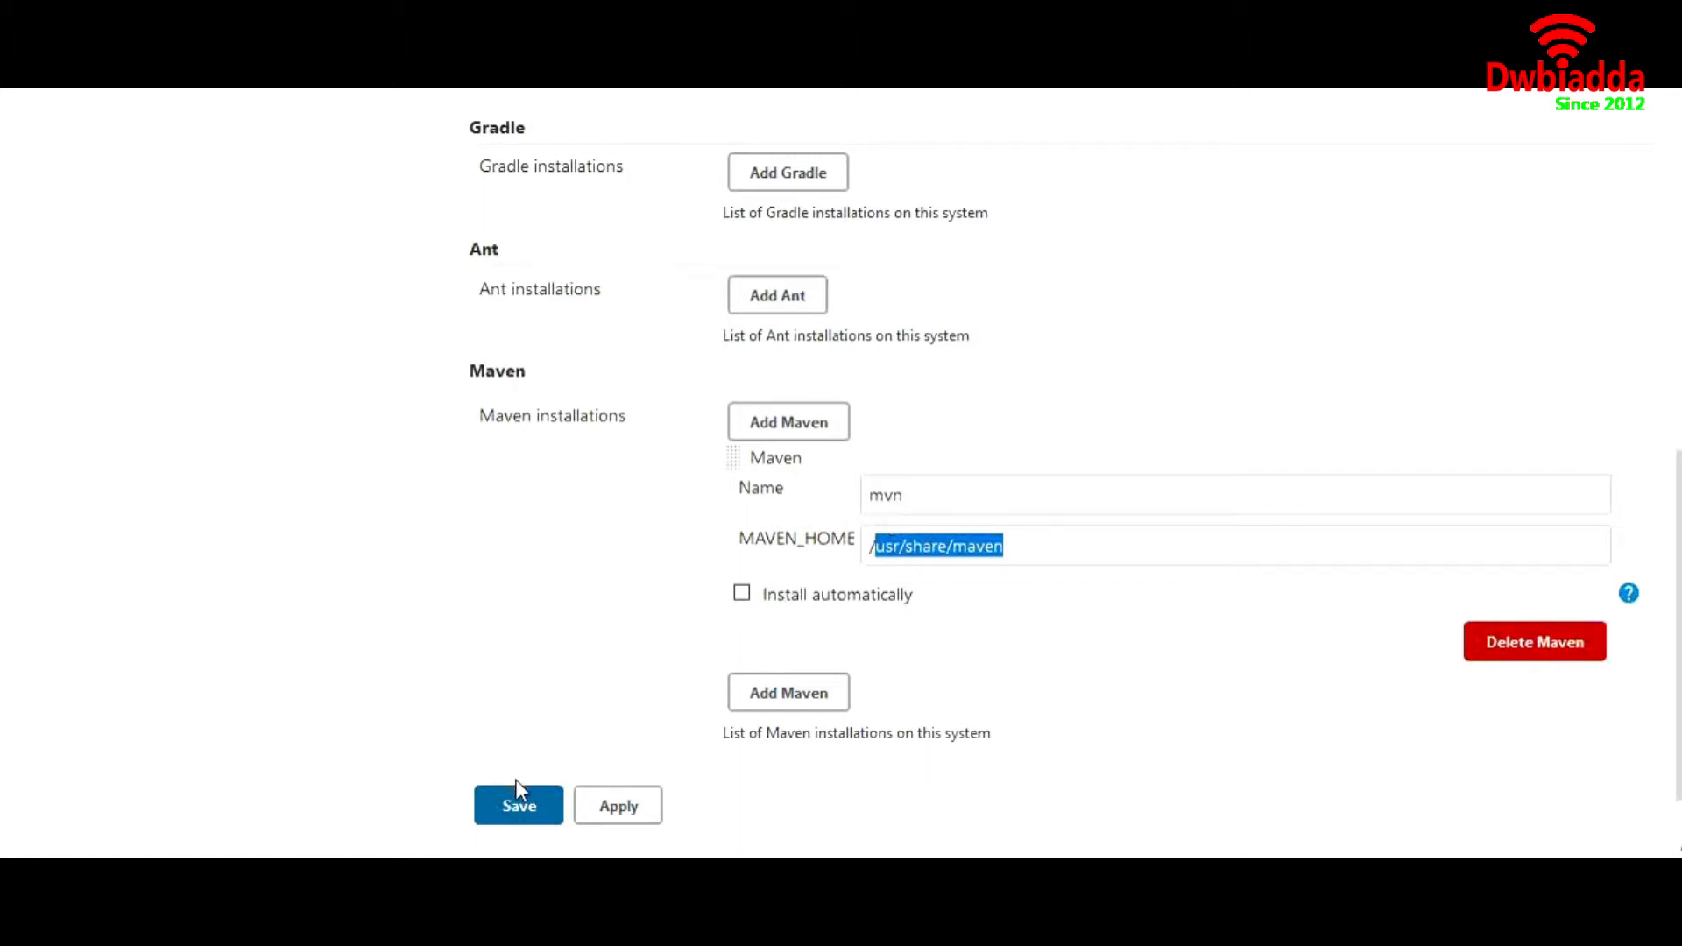
click(522, 807)
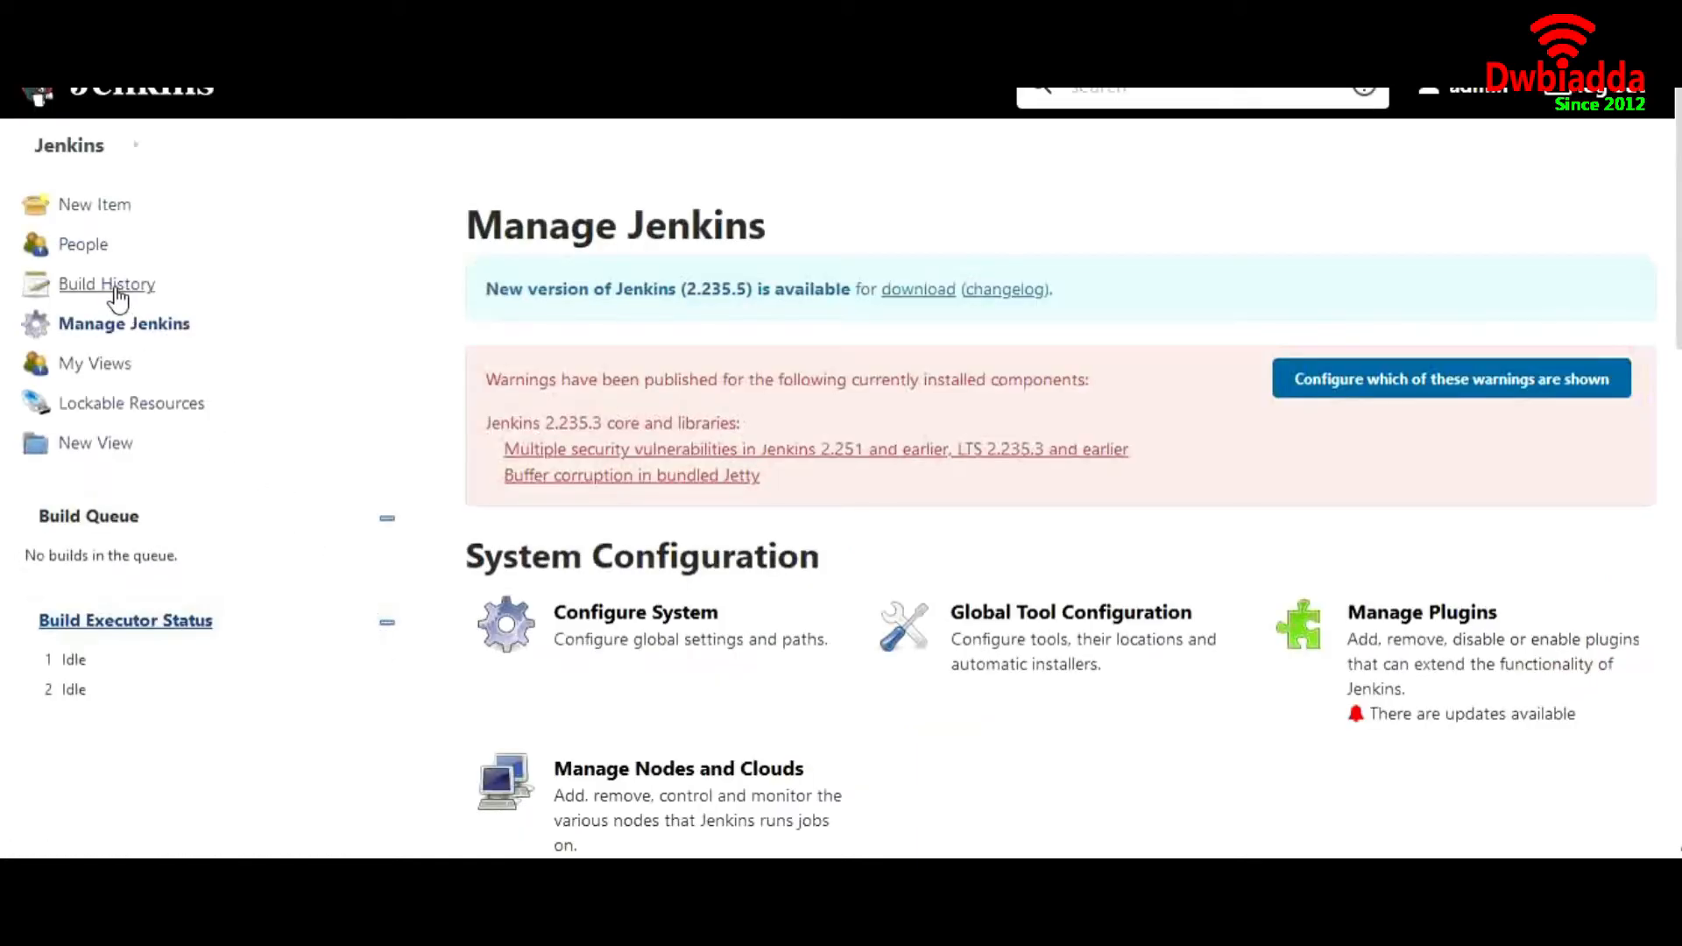
Search the available plugins in the Plugin Manager for mvn
scroll(725, 618, down, 3)
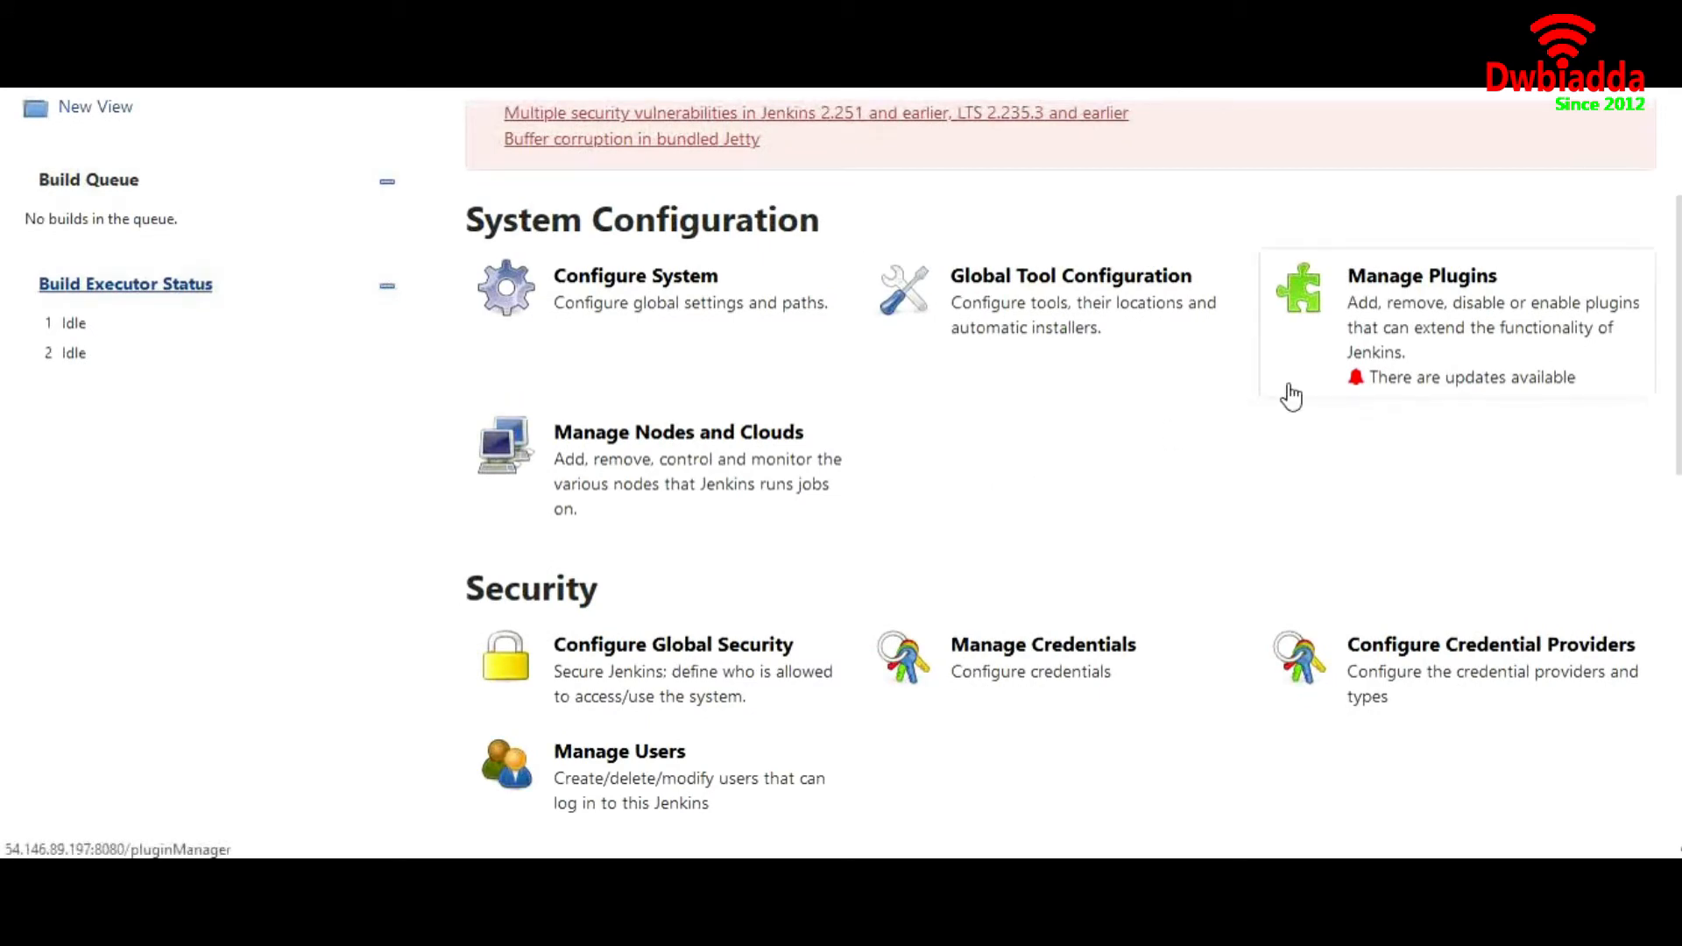
click(1427, 330)
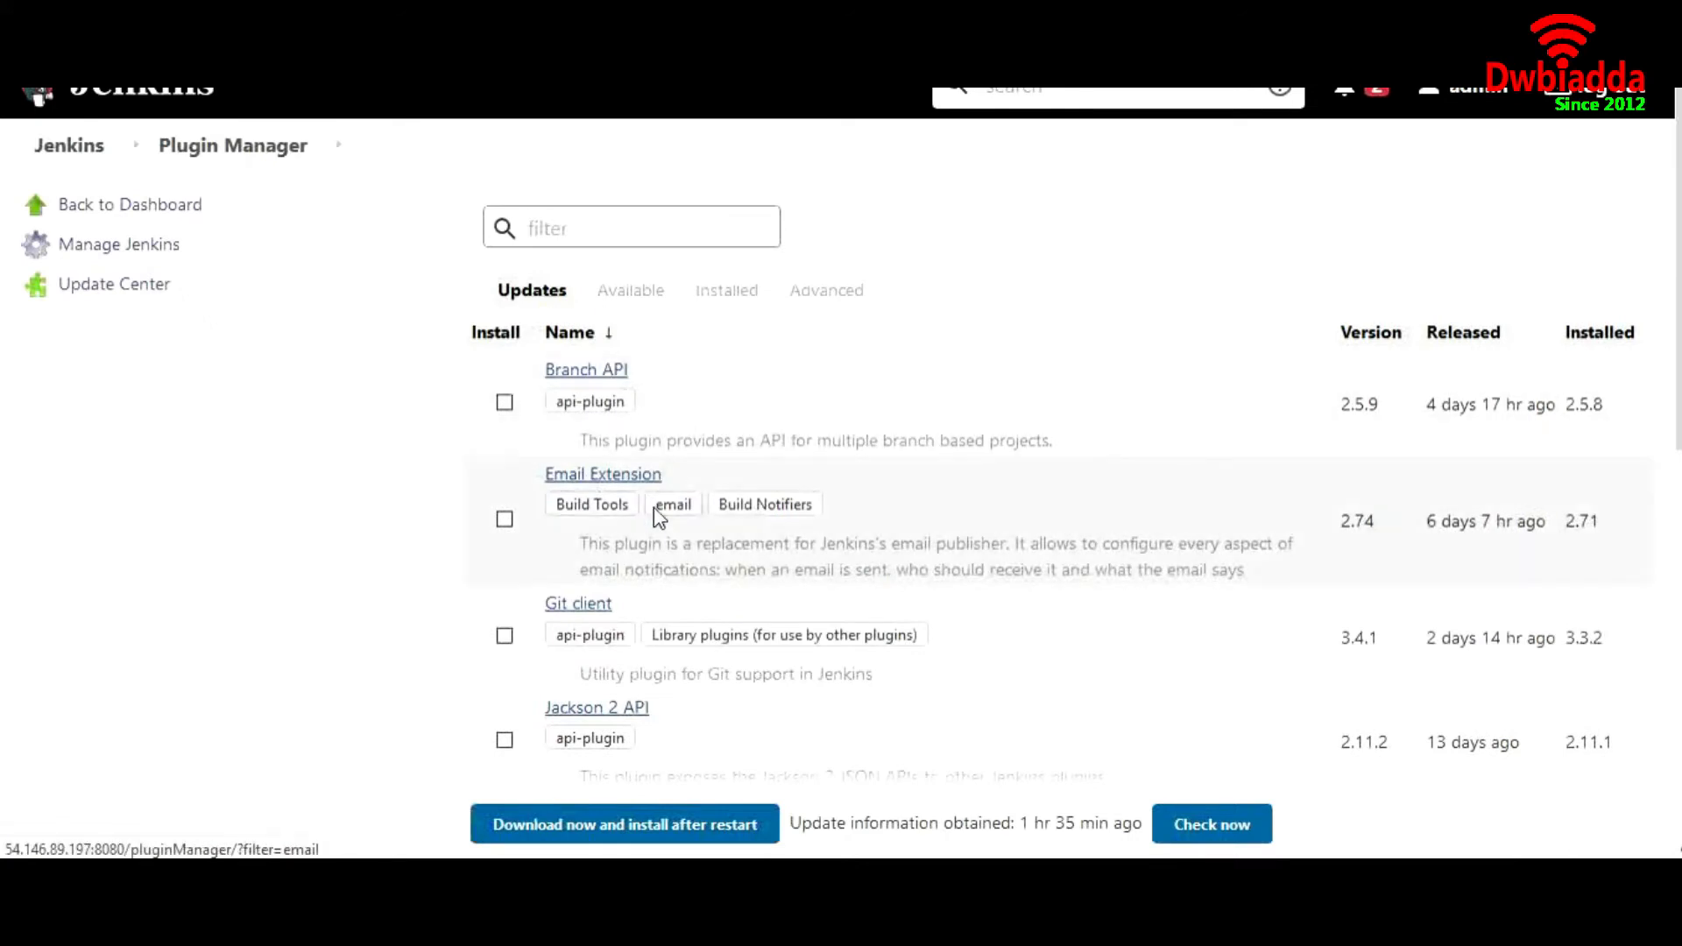
scroll(671, 587, down, 1)
scroll(674, 594, up, 1)
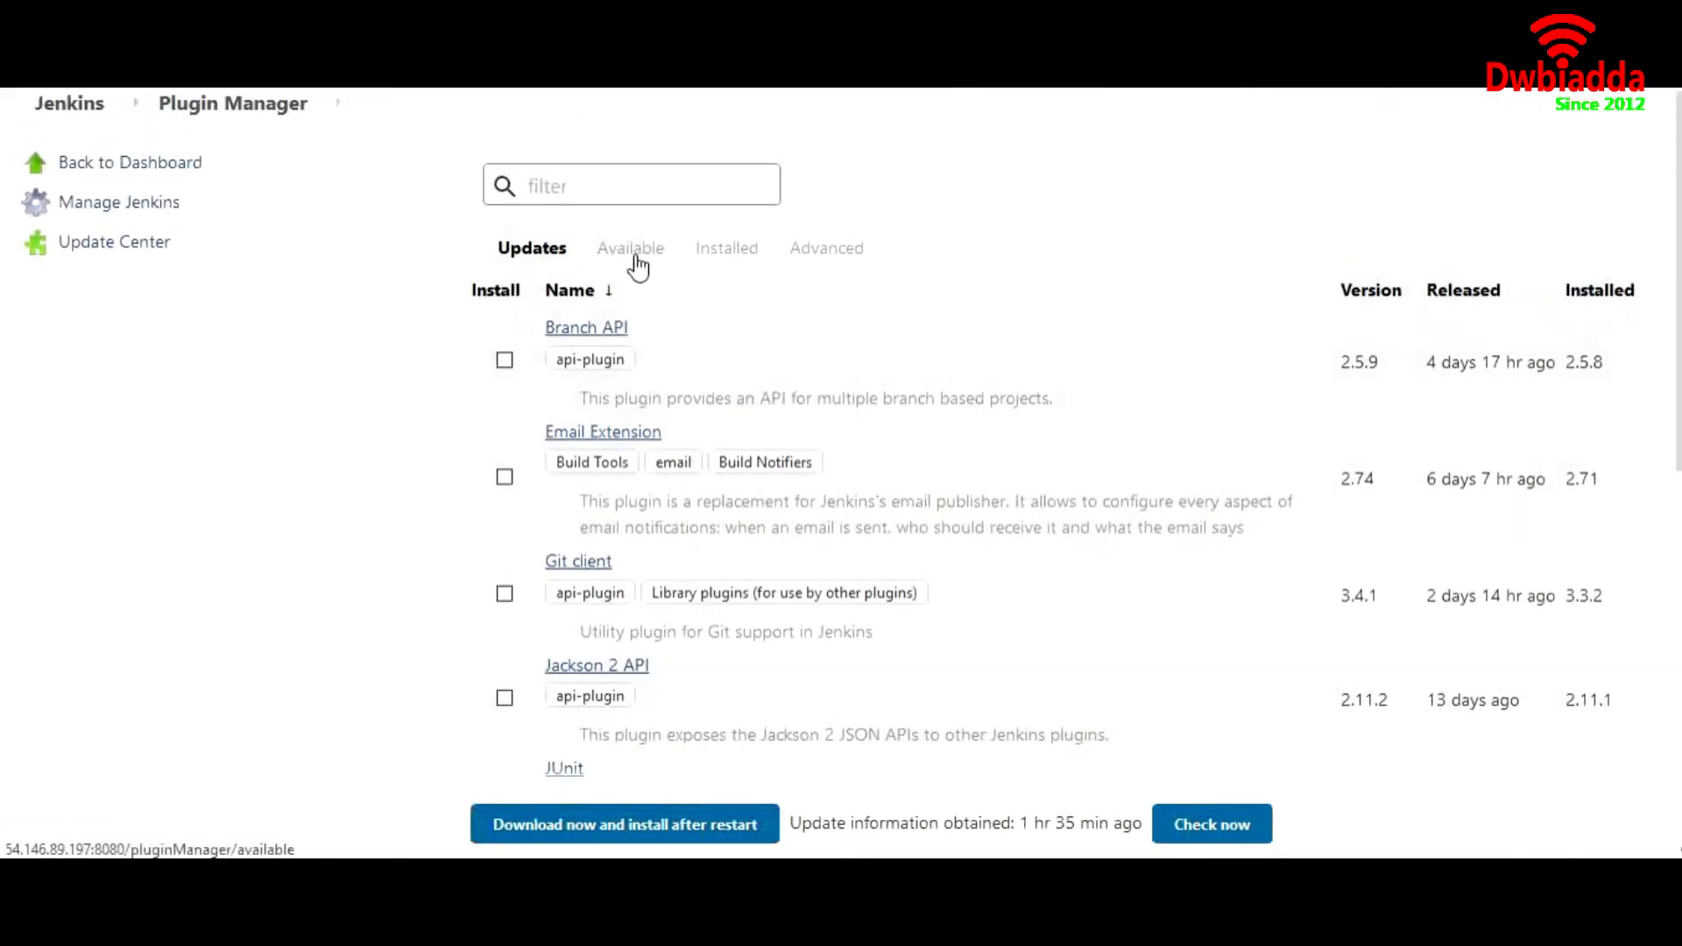
click(635, 261)
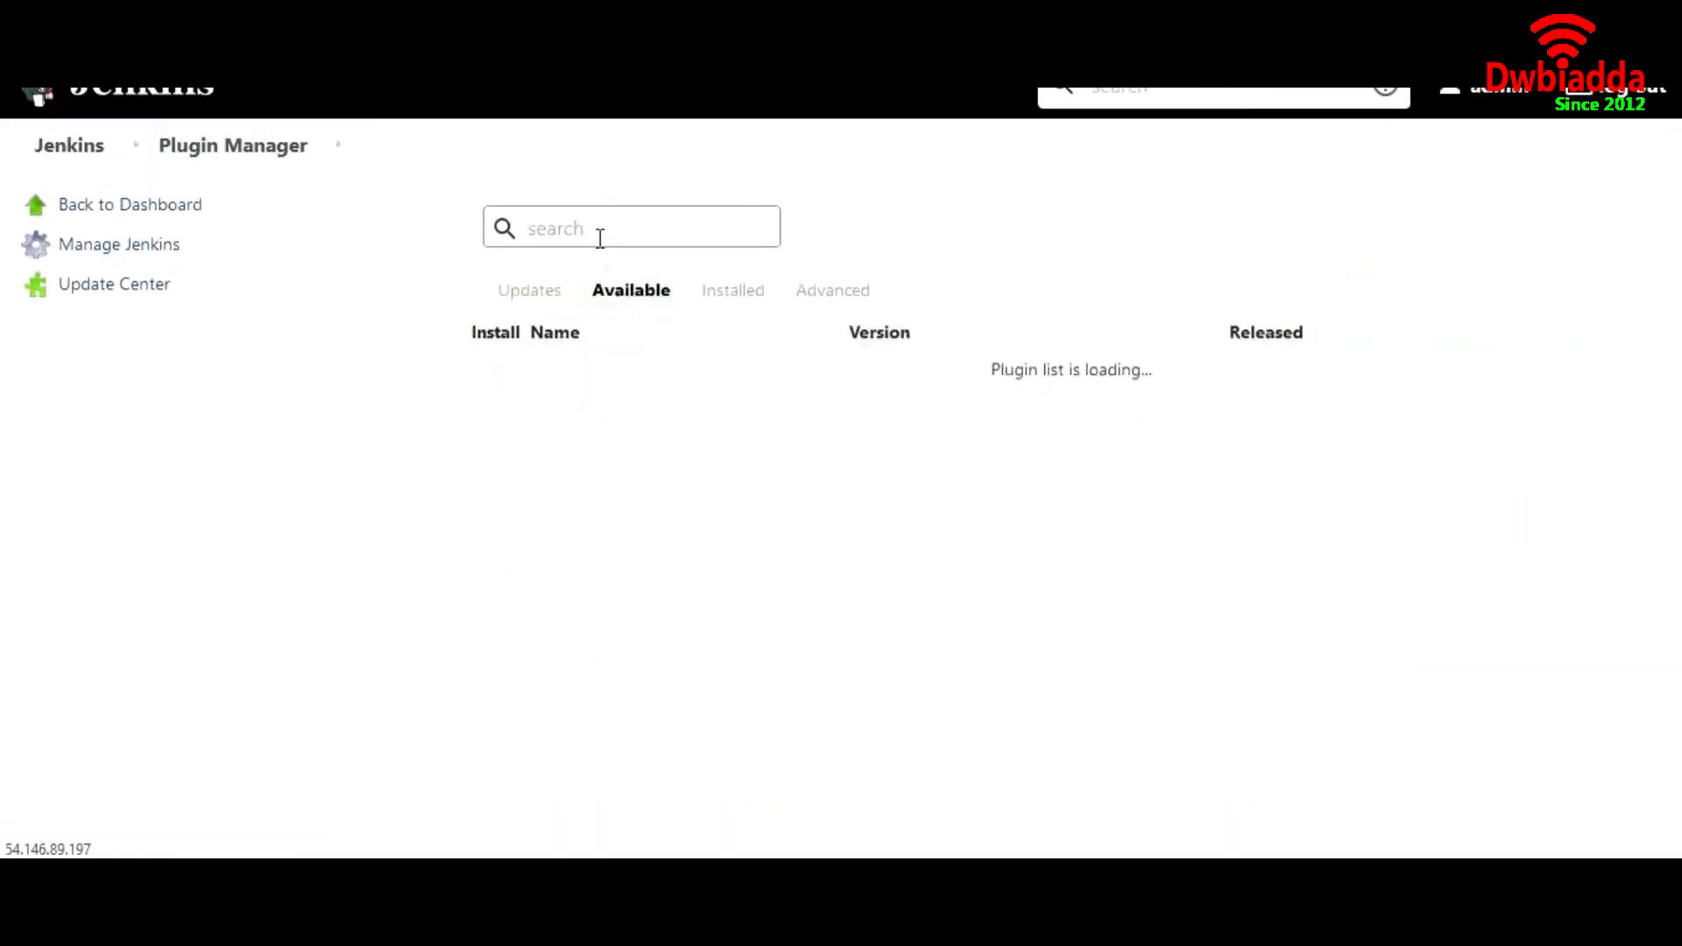
text(mvn)
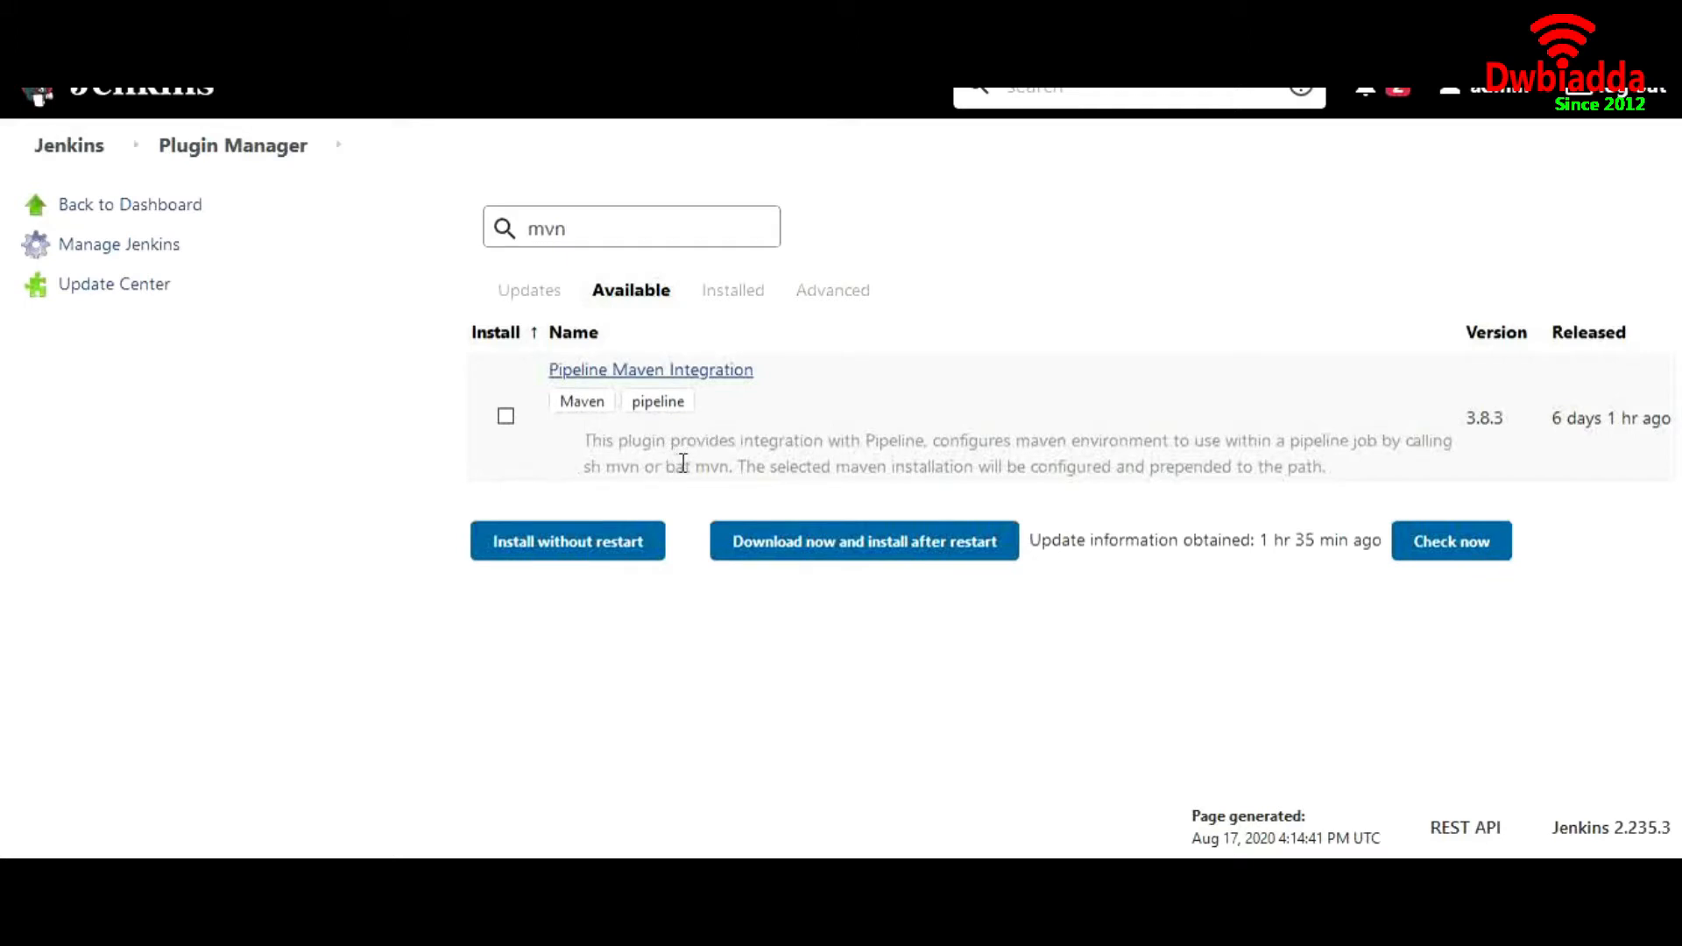
Search the available plugins for docker instead and look over the matching entries, including Docker Commons
key(BackSpace)
key(BackSpace)
key(BackSpace)
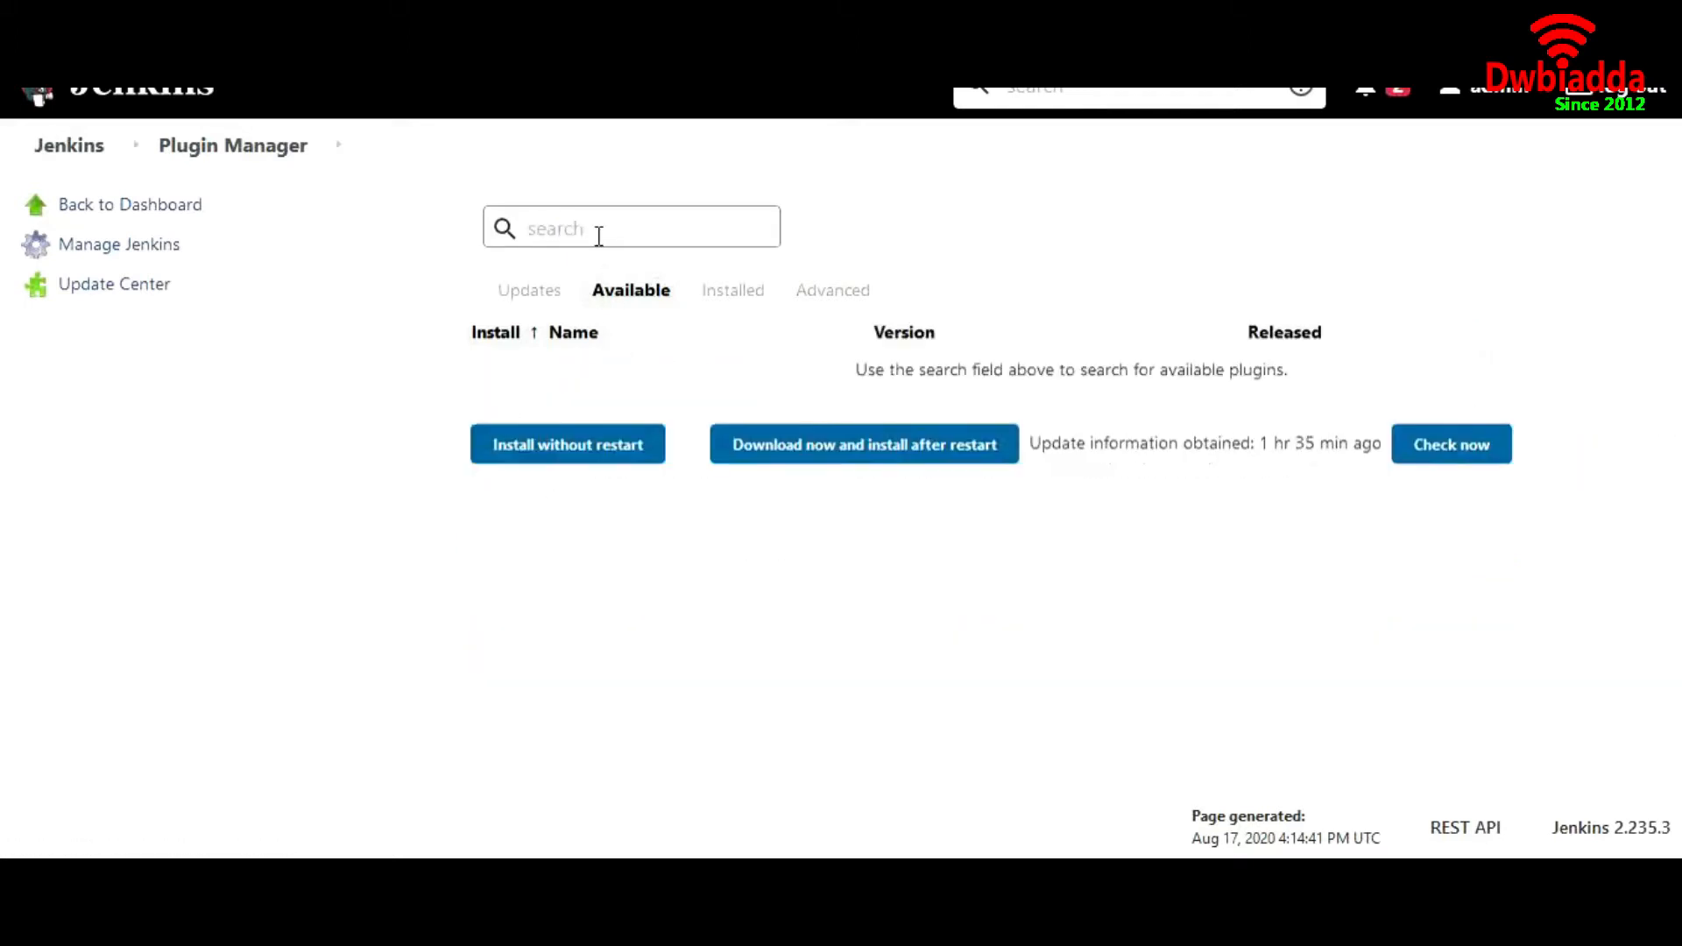
text(docker)
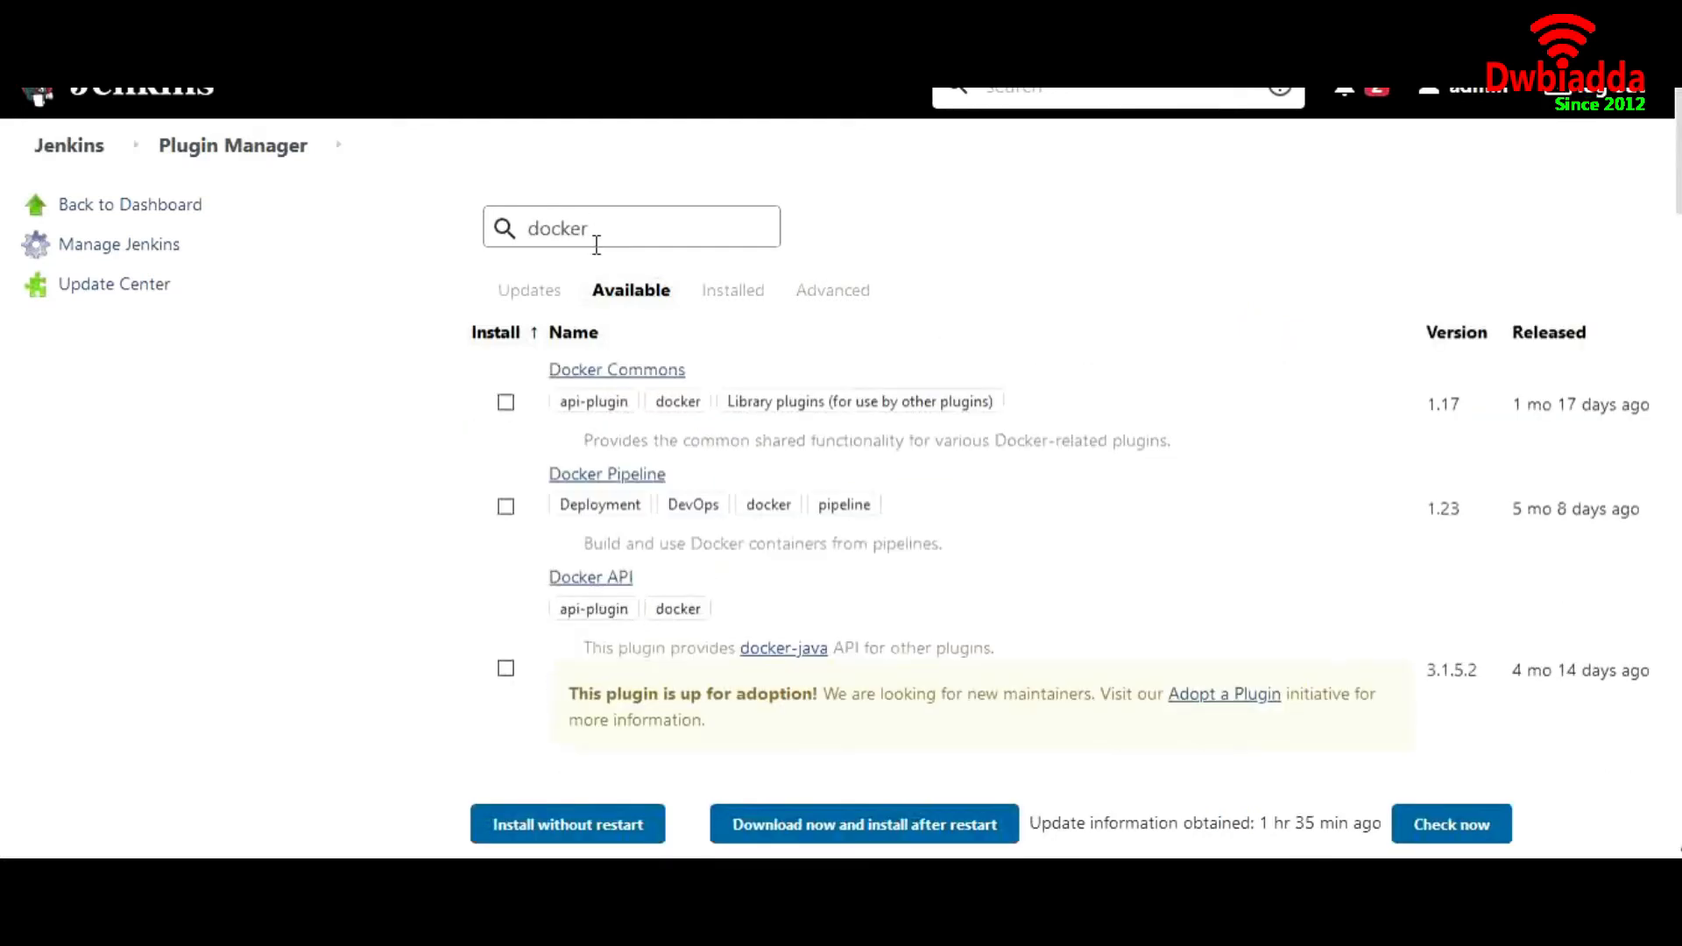
click(621, 375)
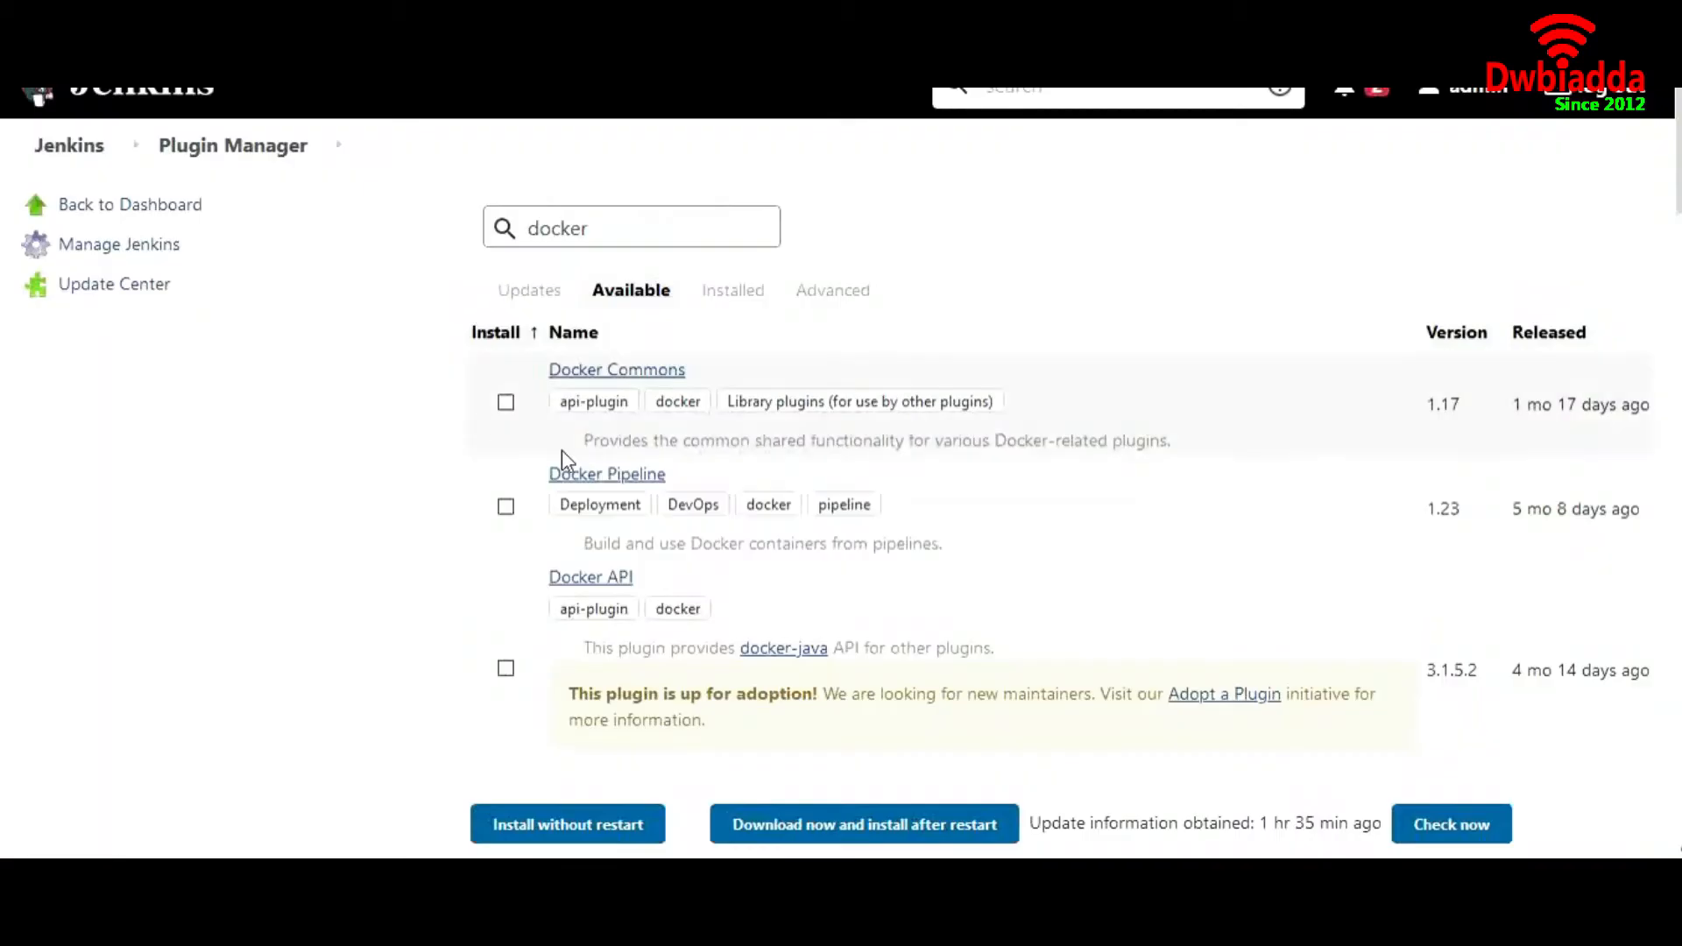
scroll(701, 526, down, 2)
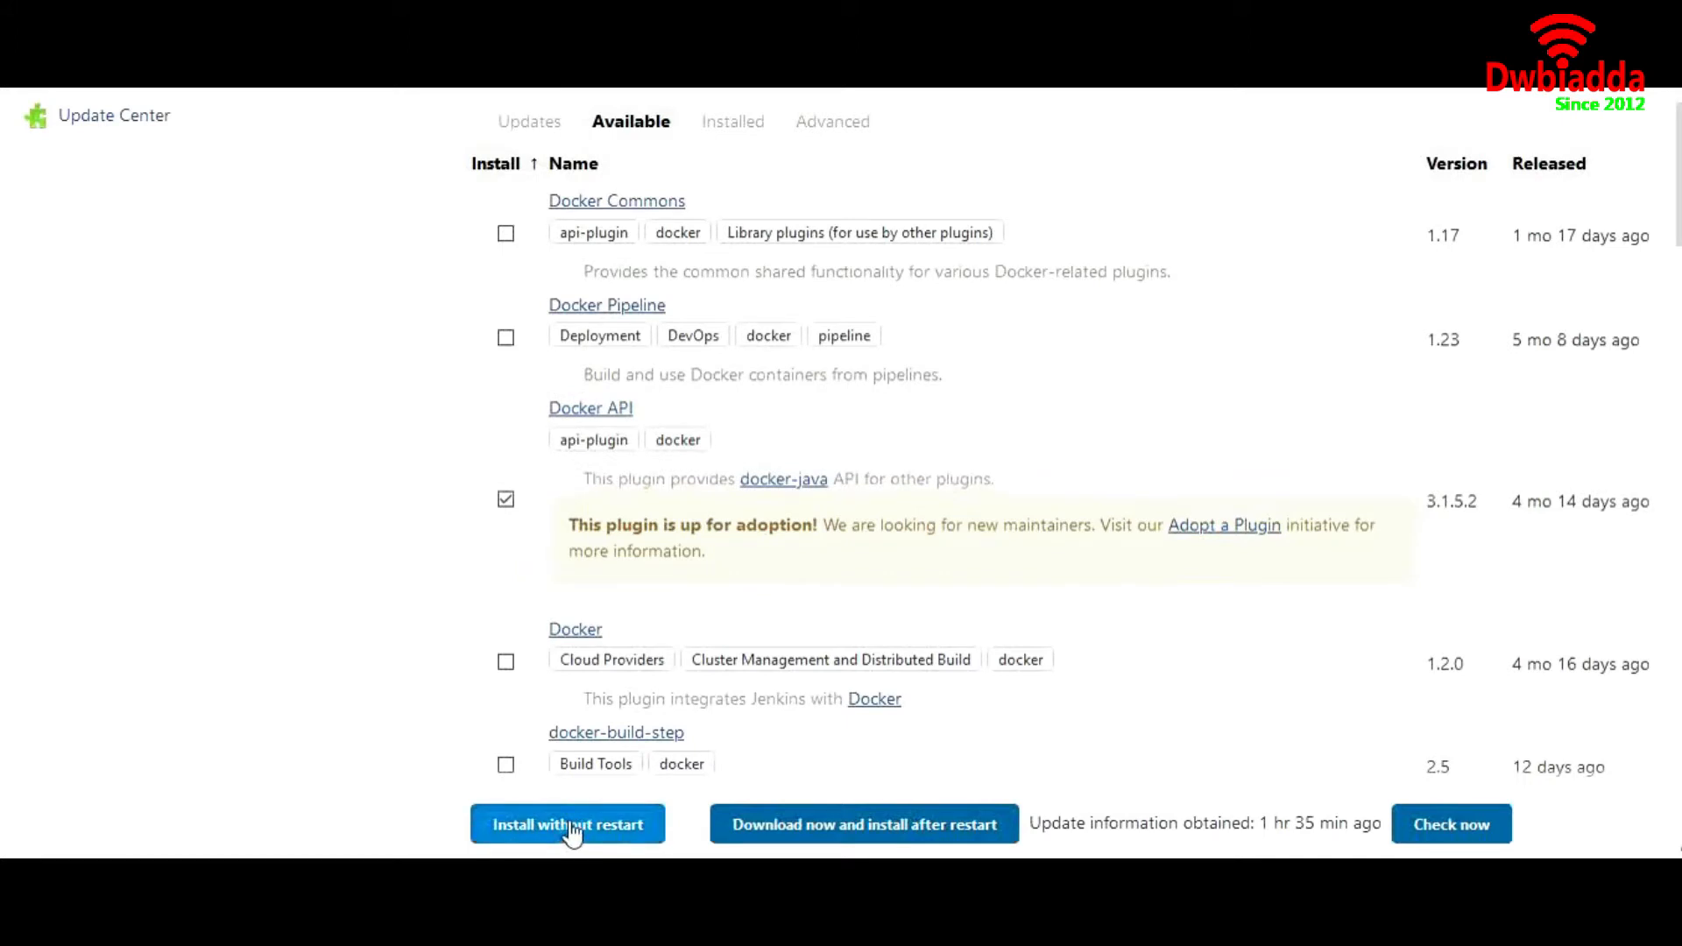
scroll(548, 243, up, 3)
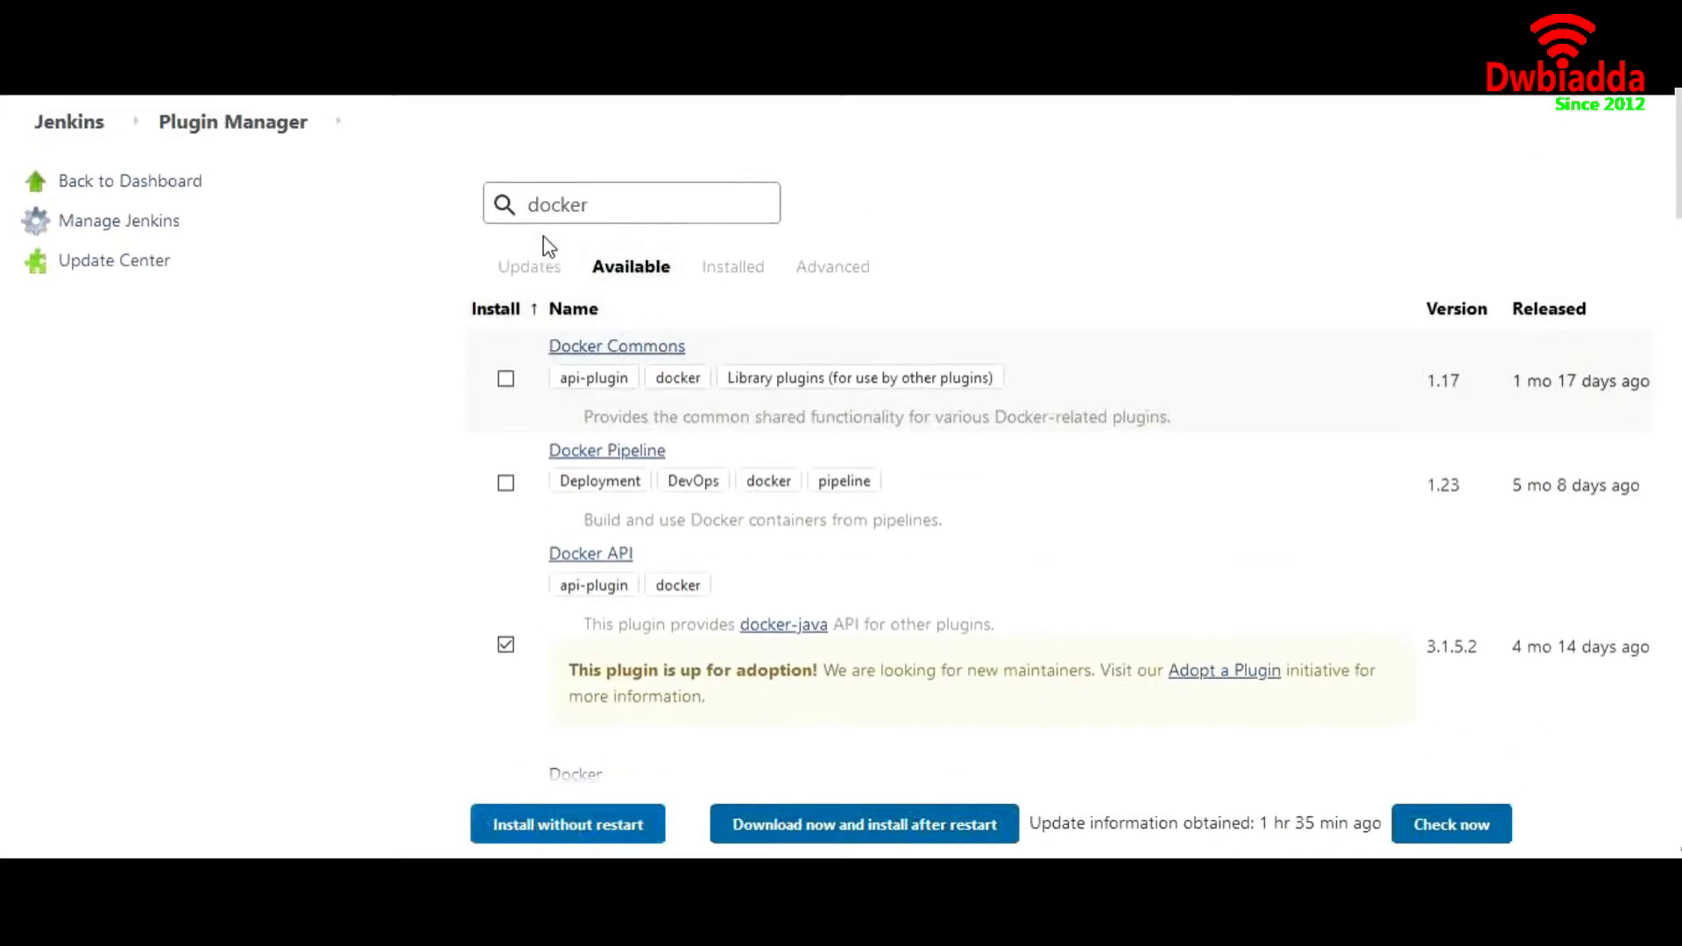
double_click(589, 227)
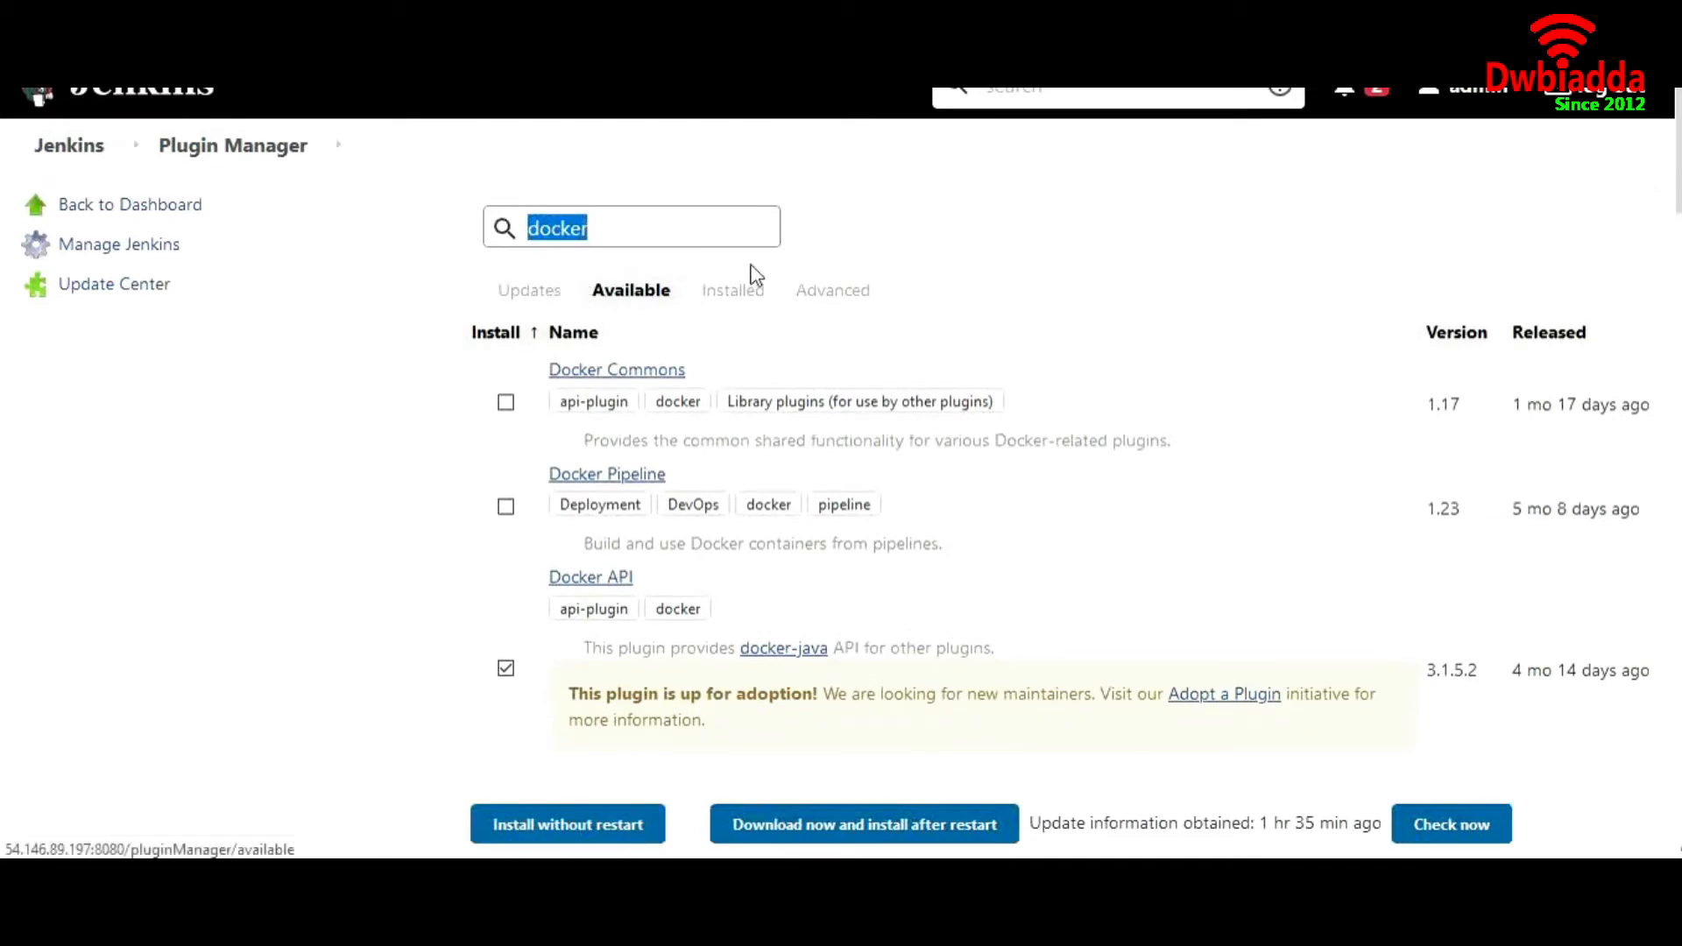
Look through the installed plugins for the Maven Integration plugin
click(751, 314)
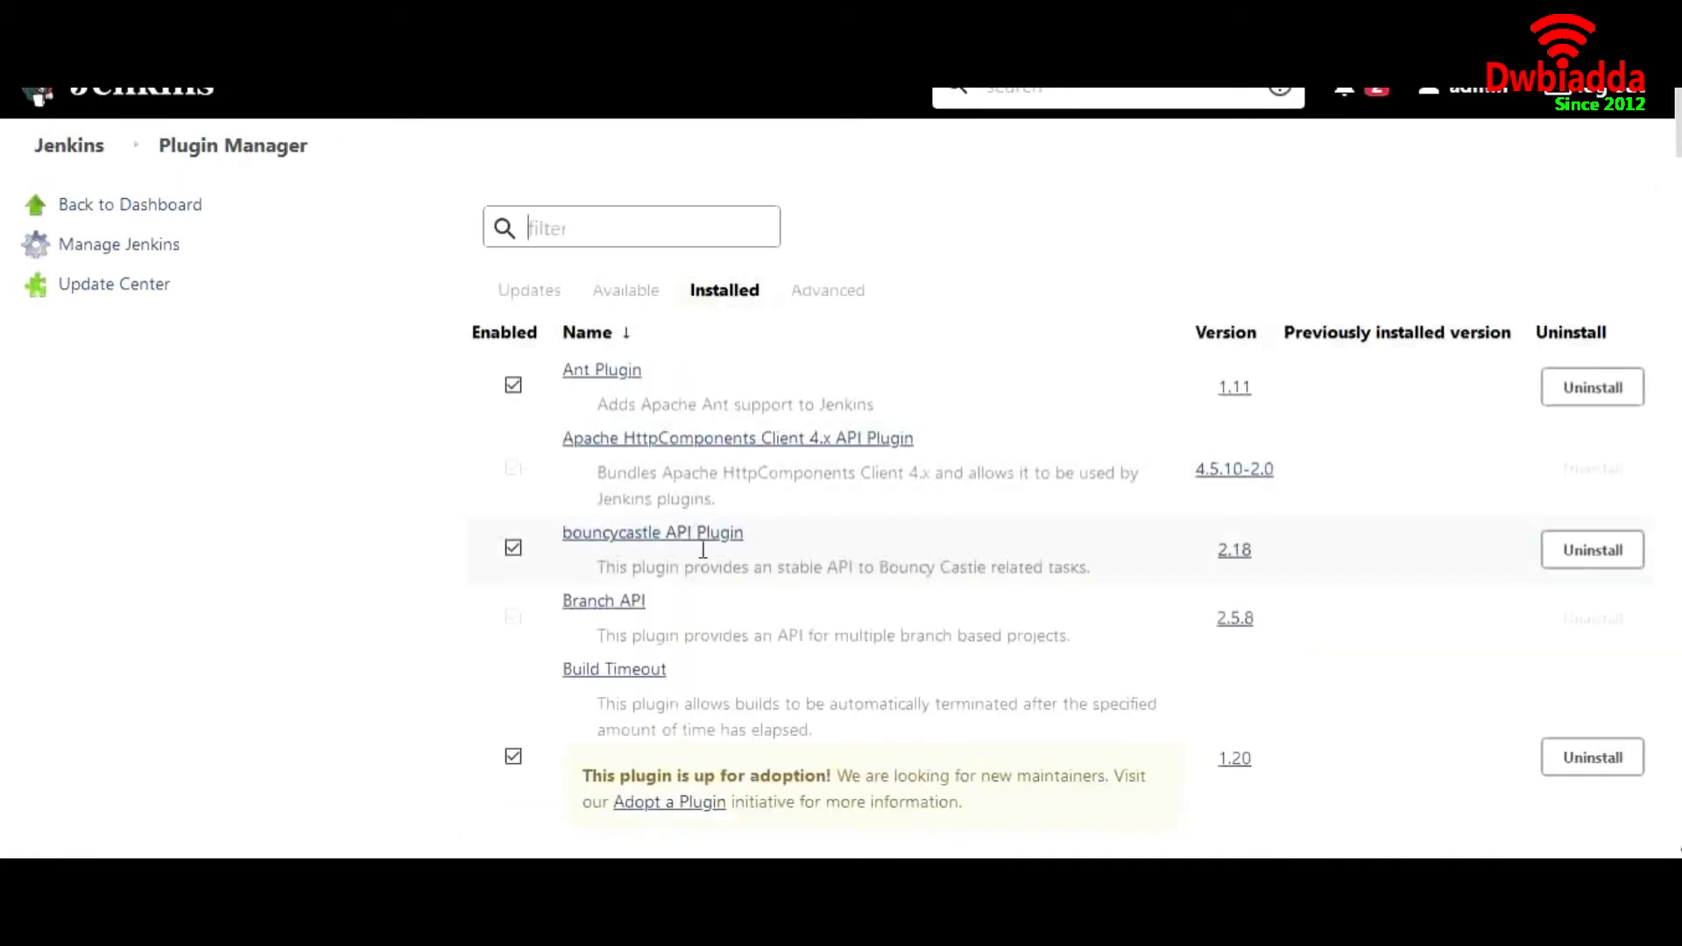
scroll(701, 544, down, 12)
scroll(702, 549, down, 18)
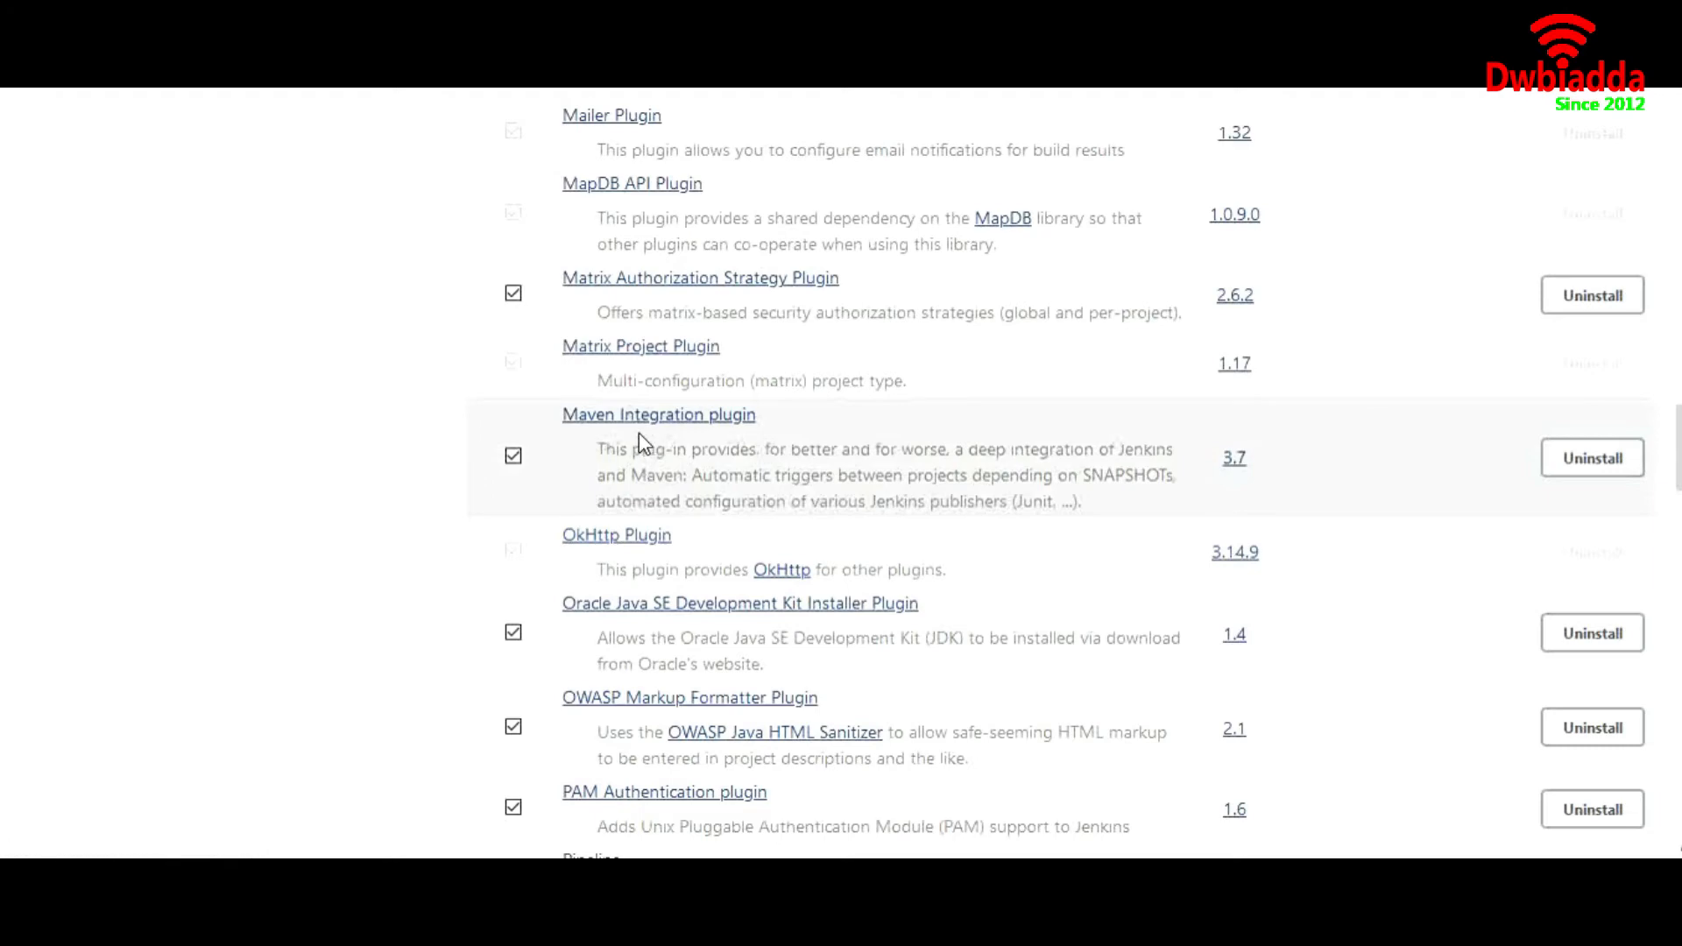
scroll(266, 421, up, 20)
scroll(265, 421, up, 10)
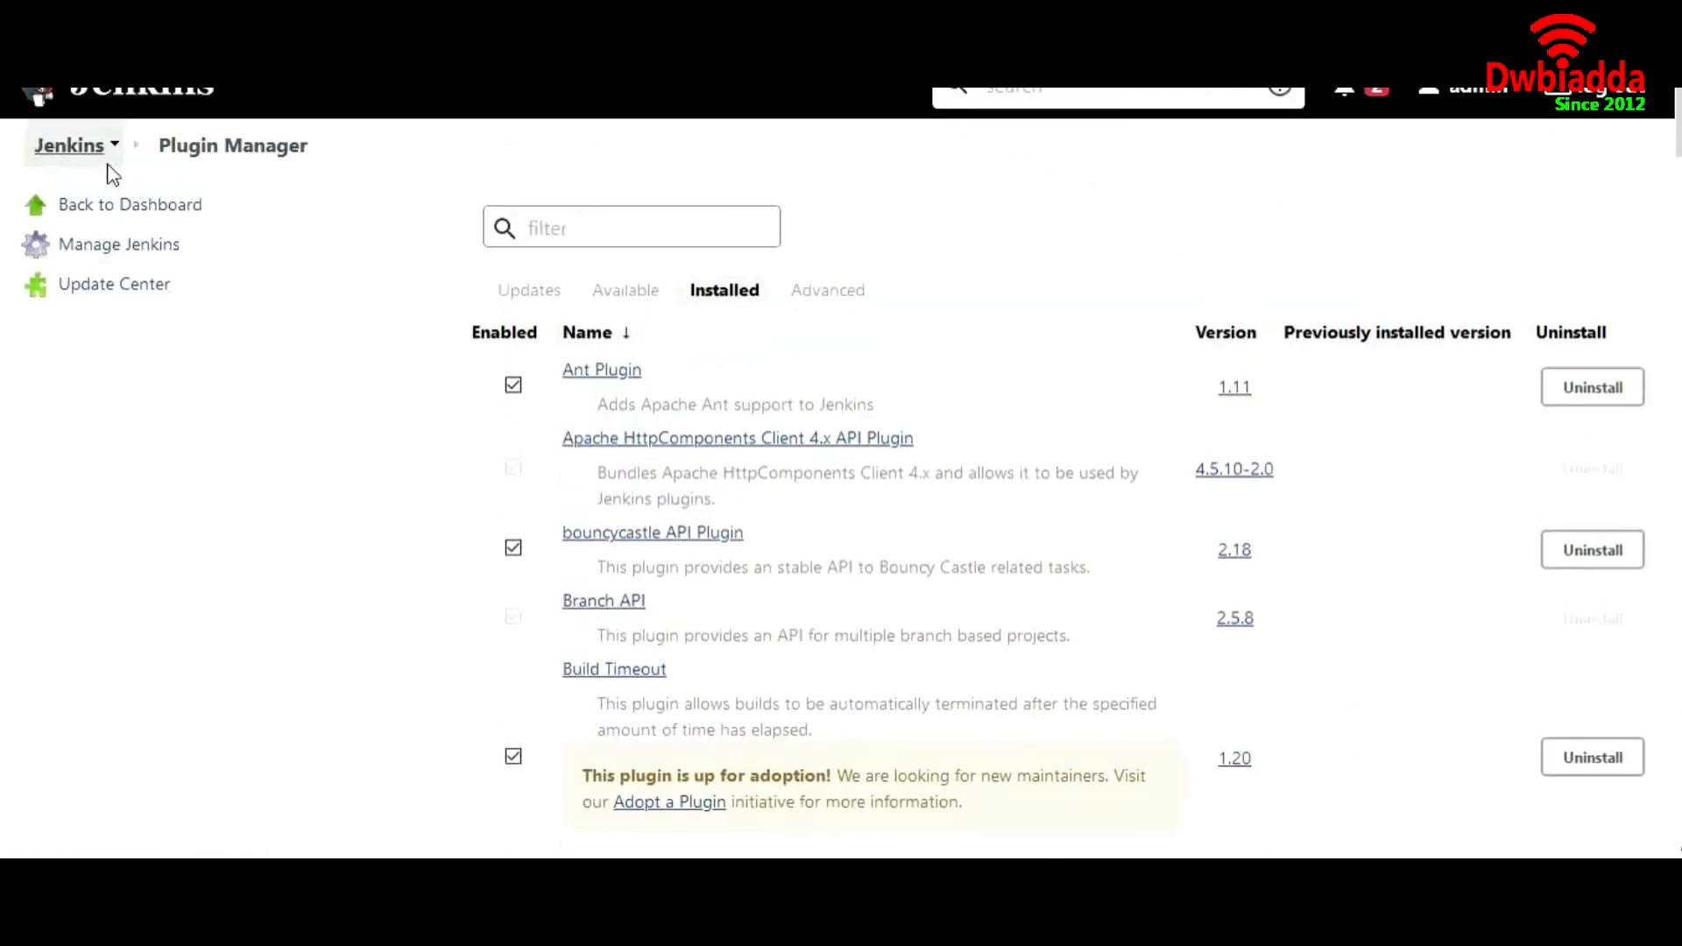
Create a Freestyle project named MyMaven with the description "This is my first maven job."
click(75, 148)
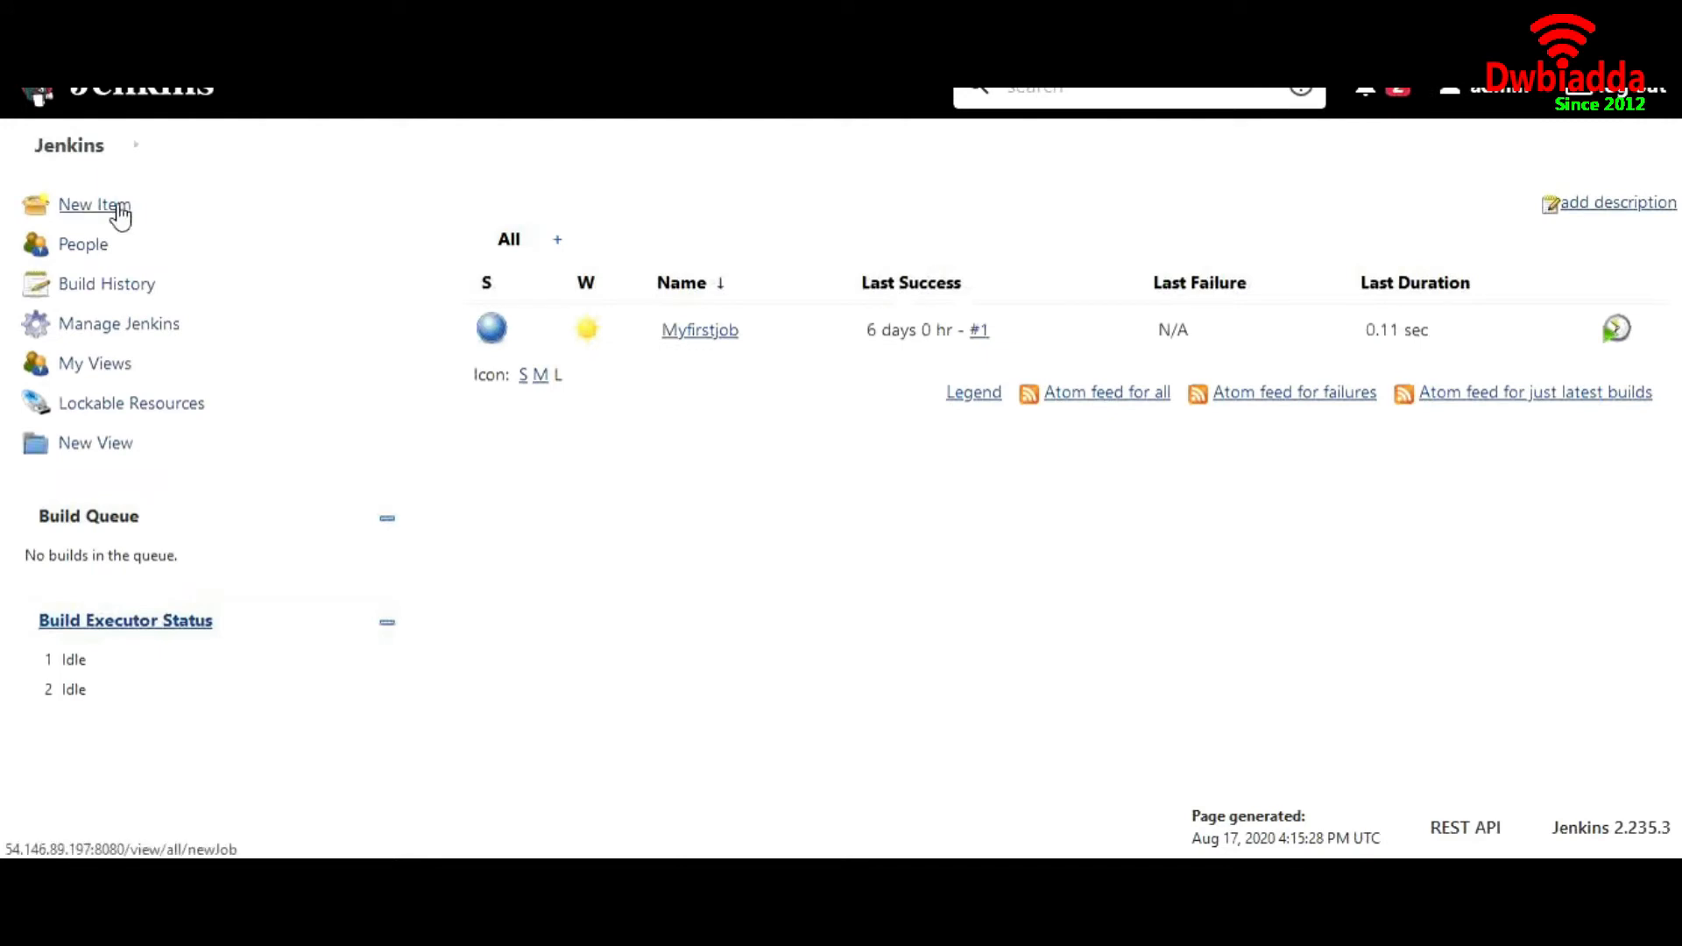
click(116, 206)
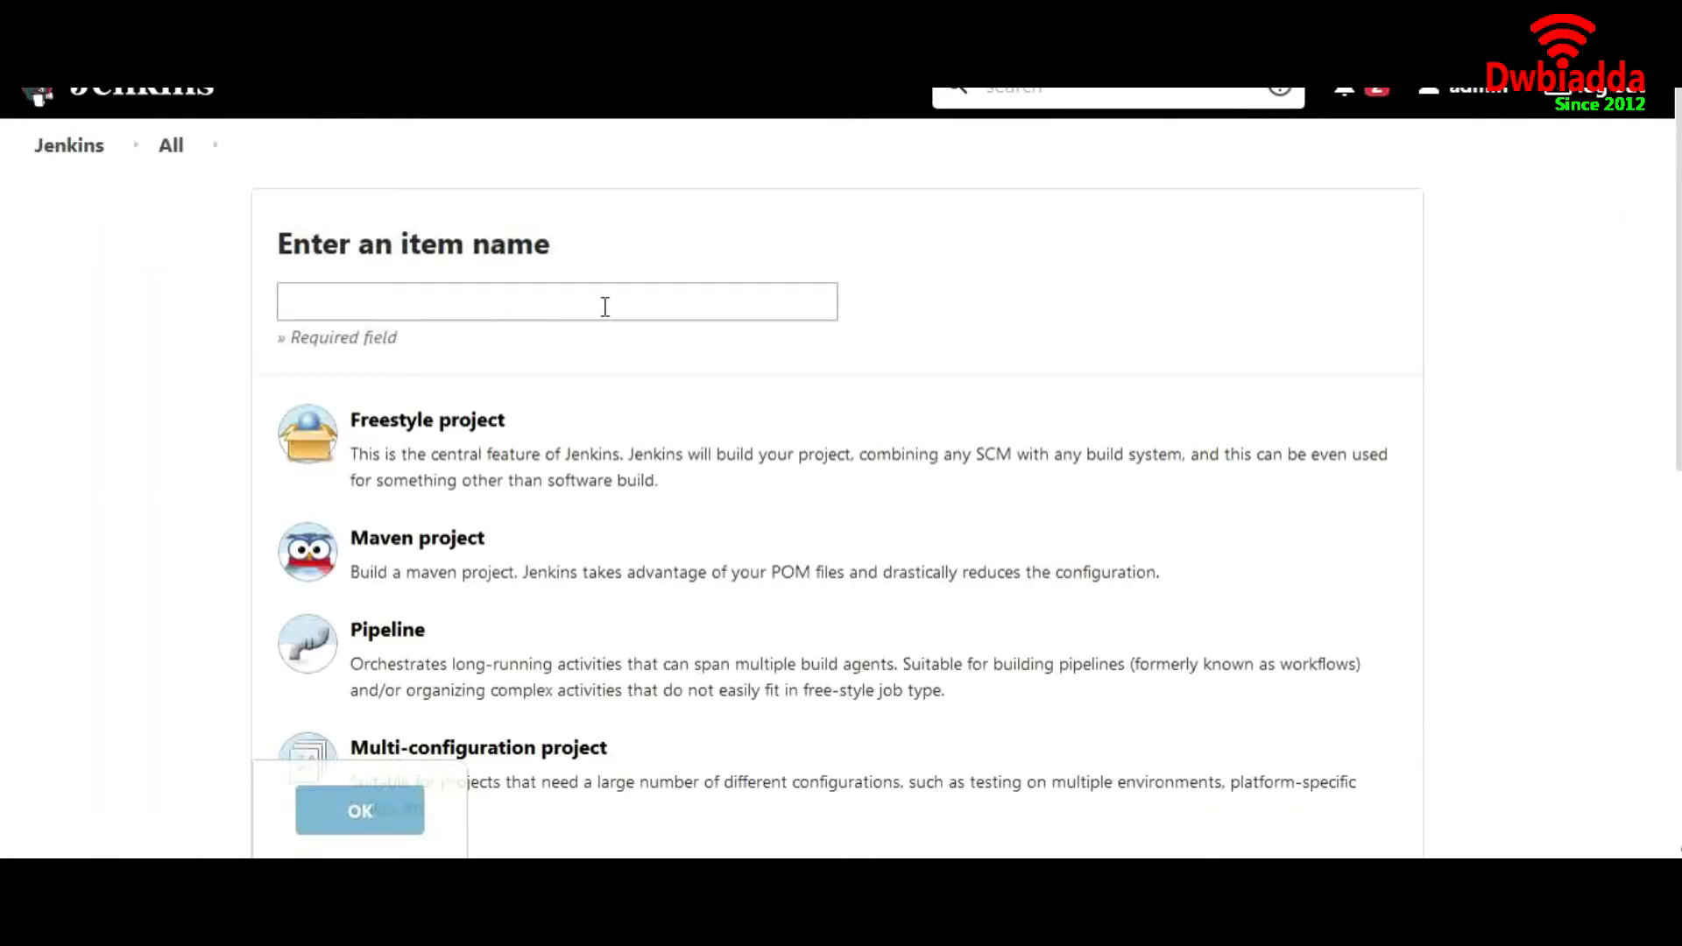
key(BackSpace)
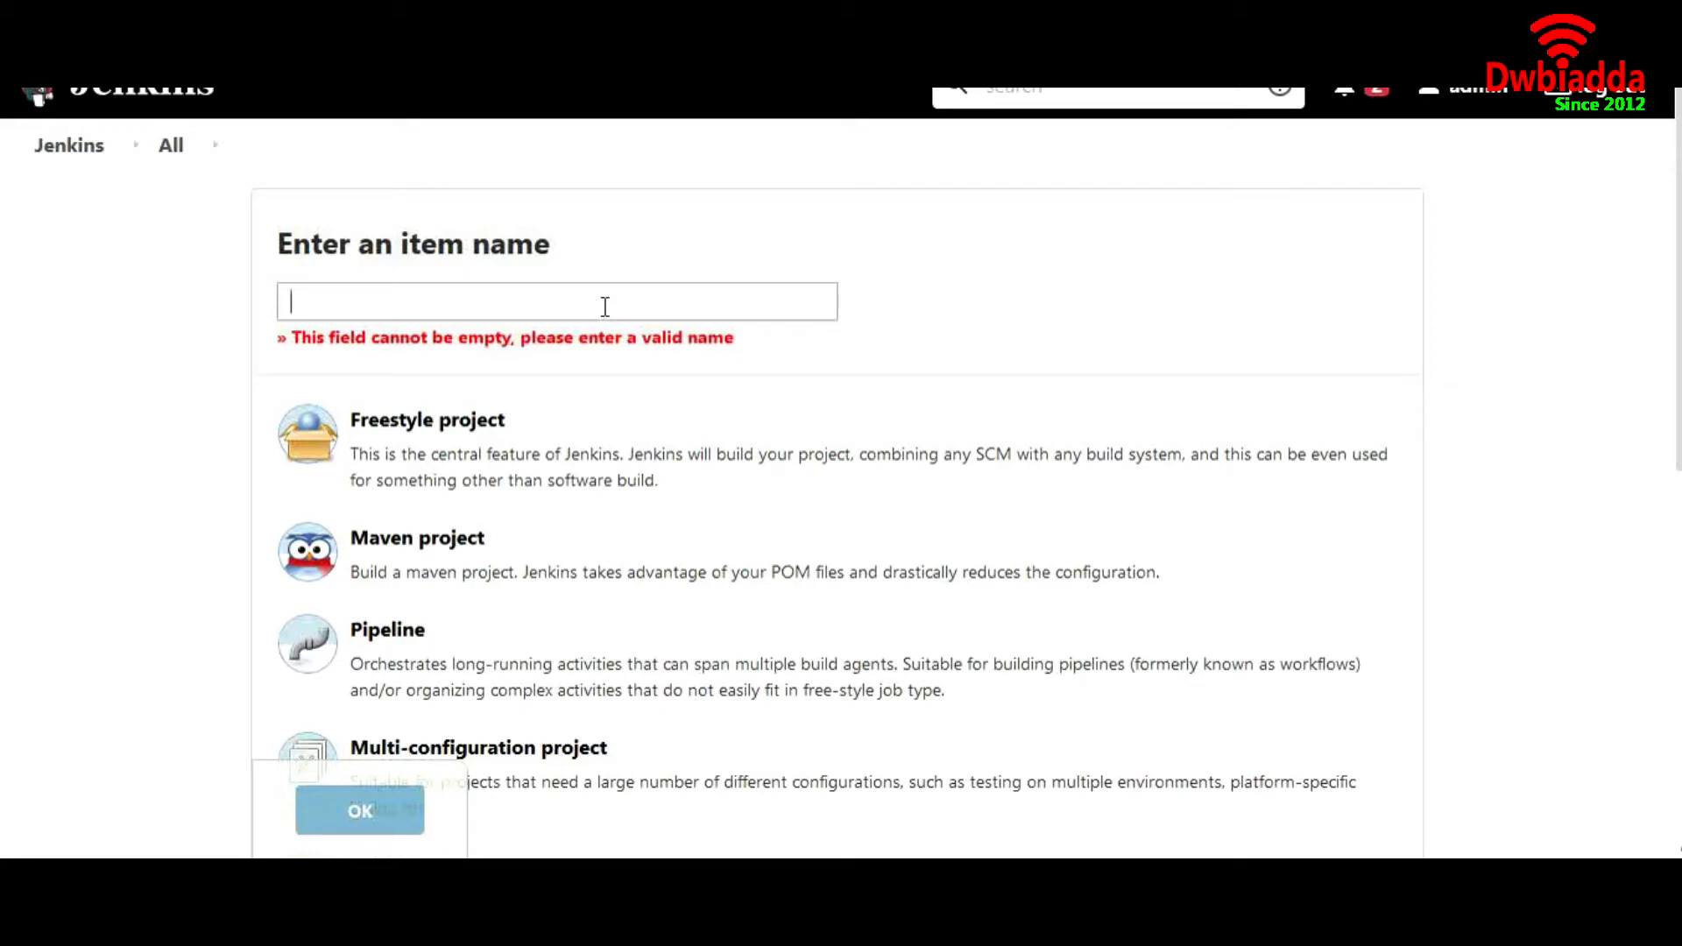
text(MyMaven)
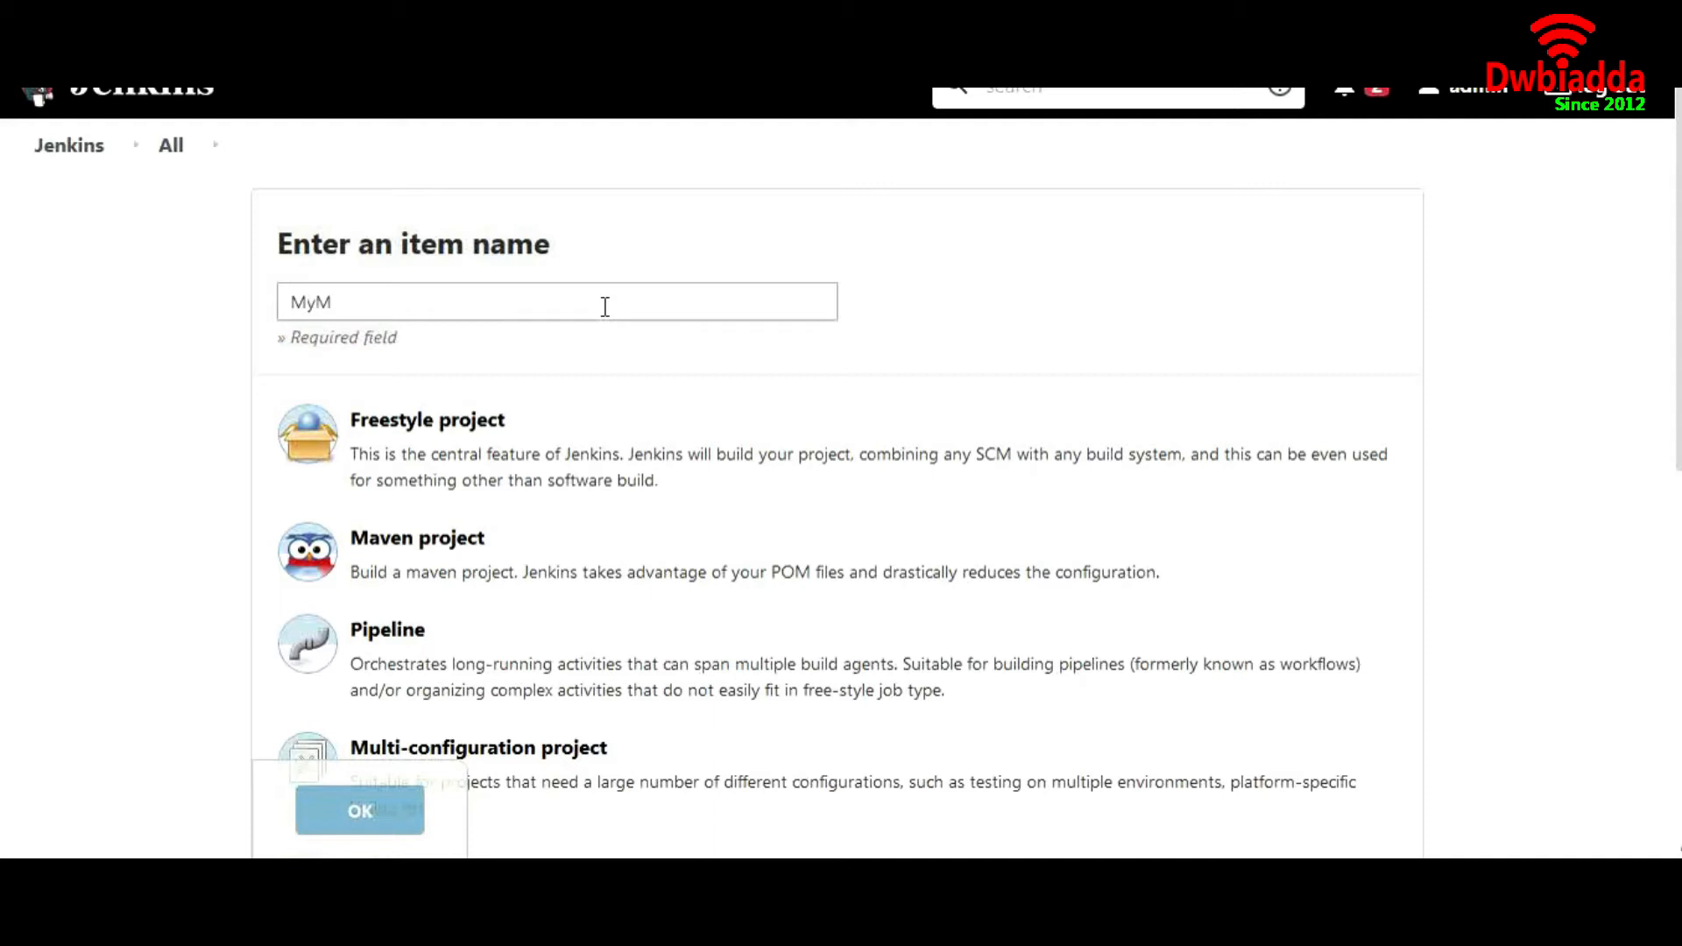
click(468, 499)
click(376, 812)
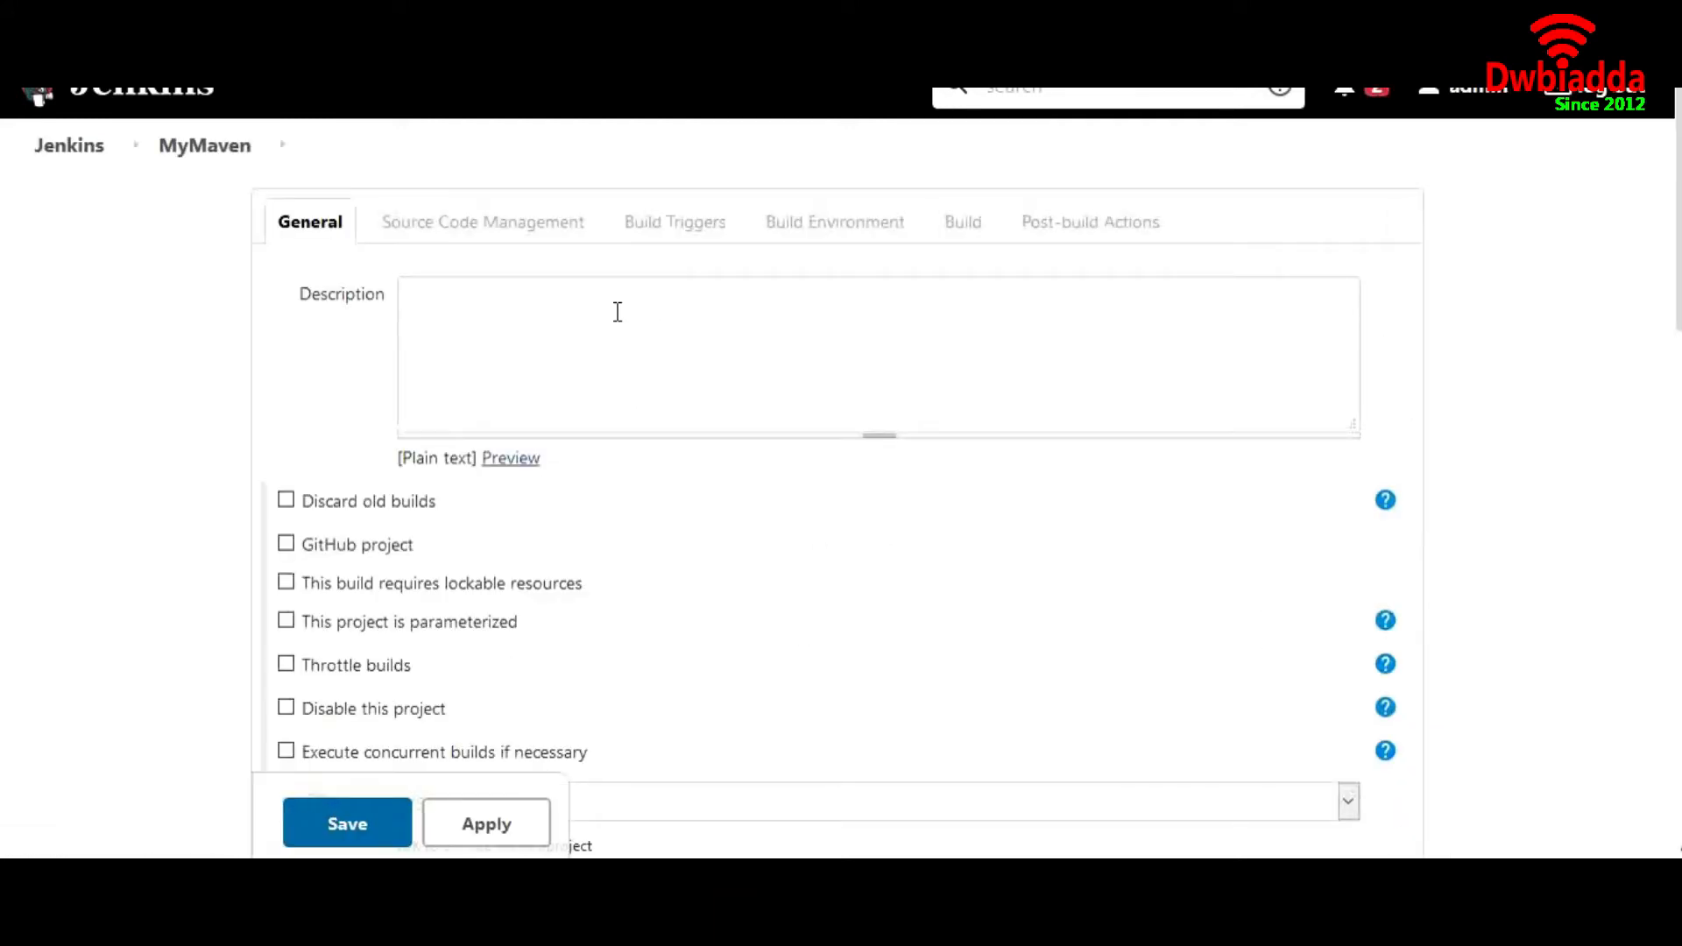
click(617, 312)
text(This is my first maven job.)
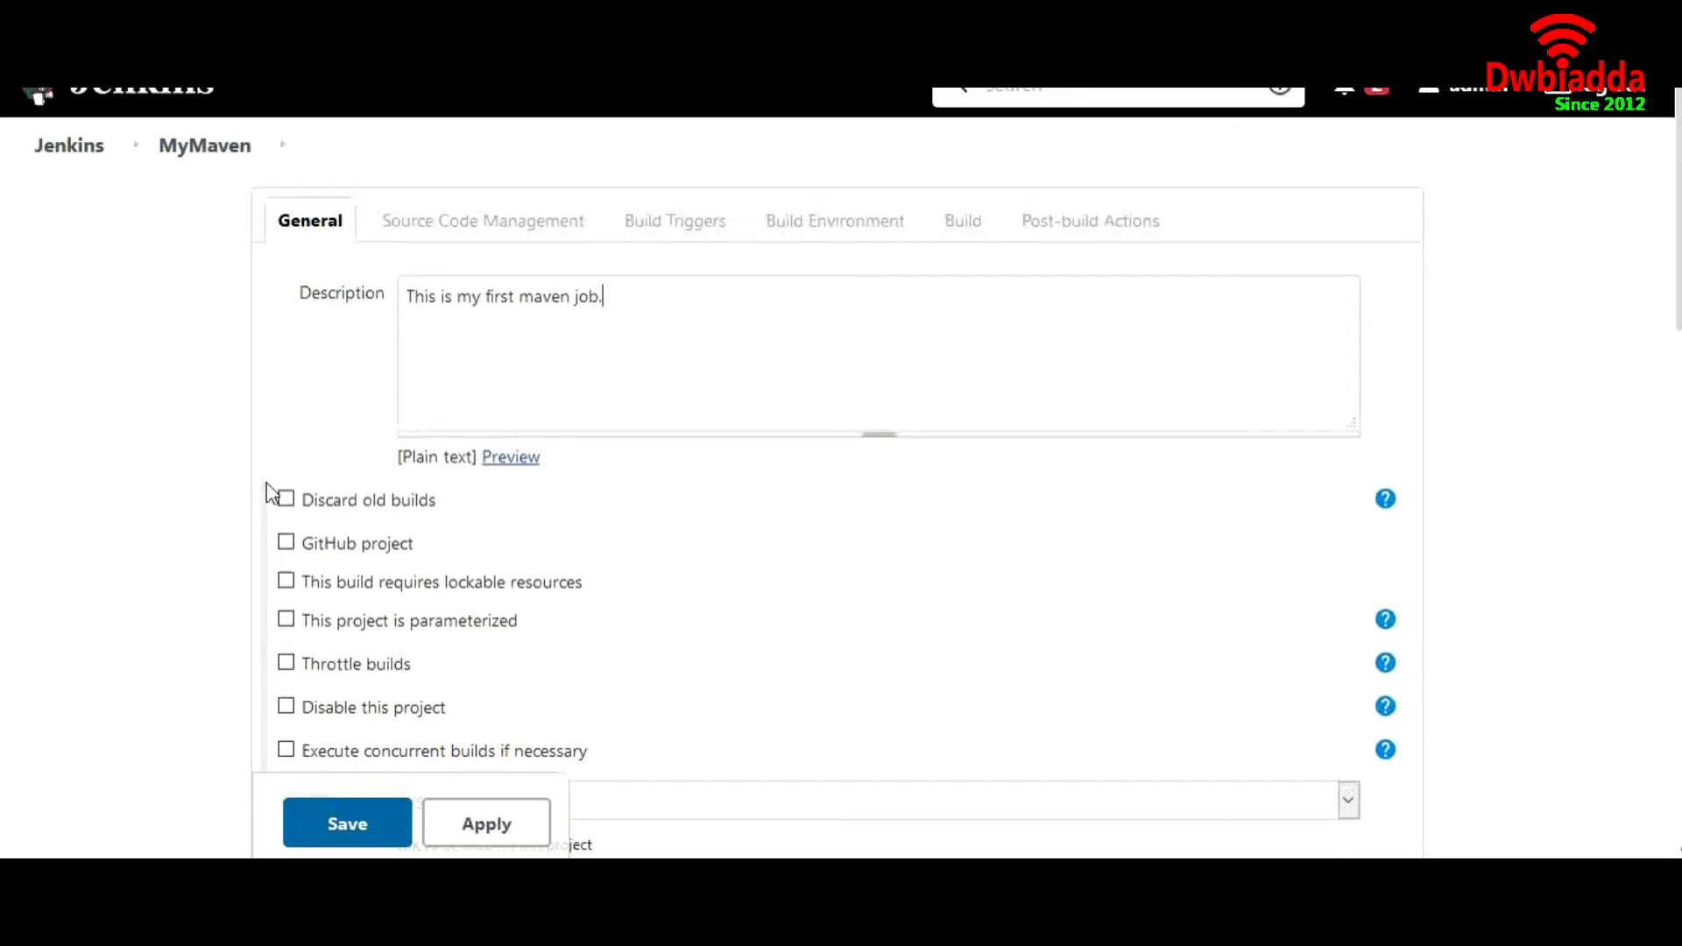
Set the job's source code management to Git and paste the GitHub URL of the maven-project.git repository
scroll(271, 492, down, 7)
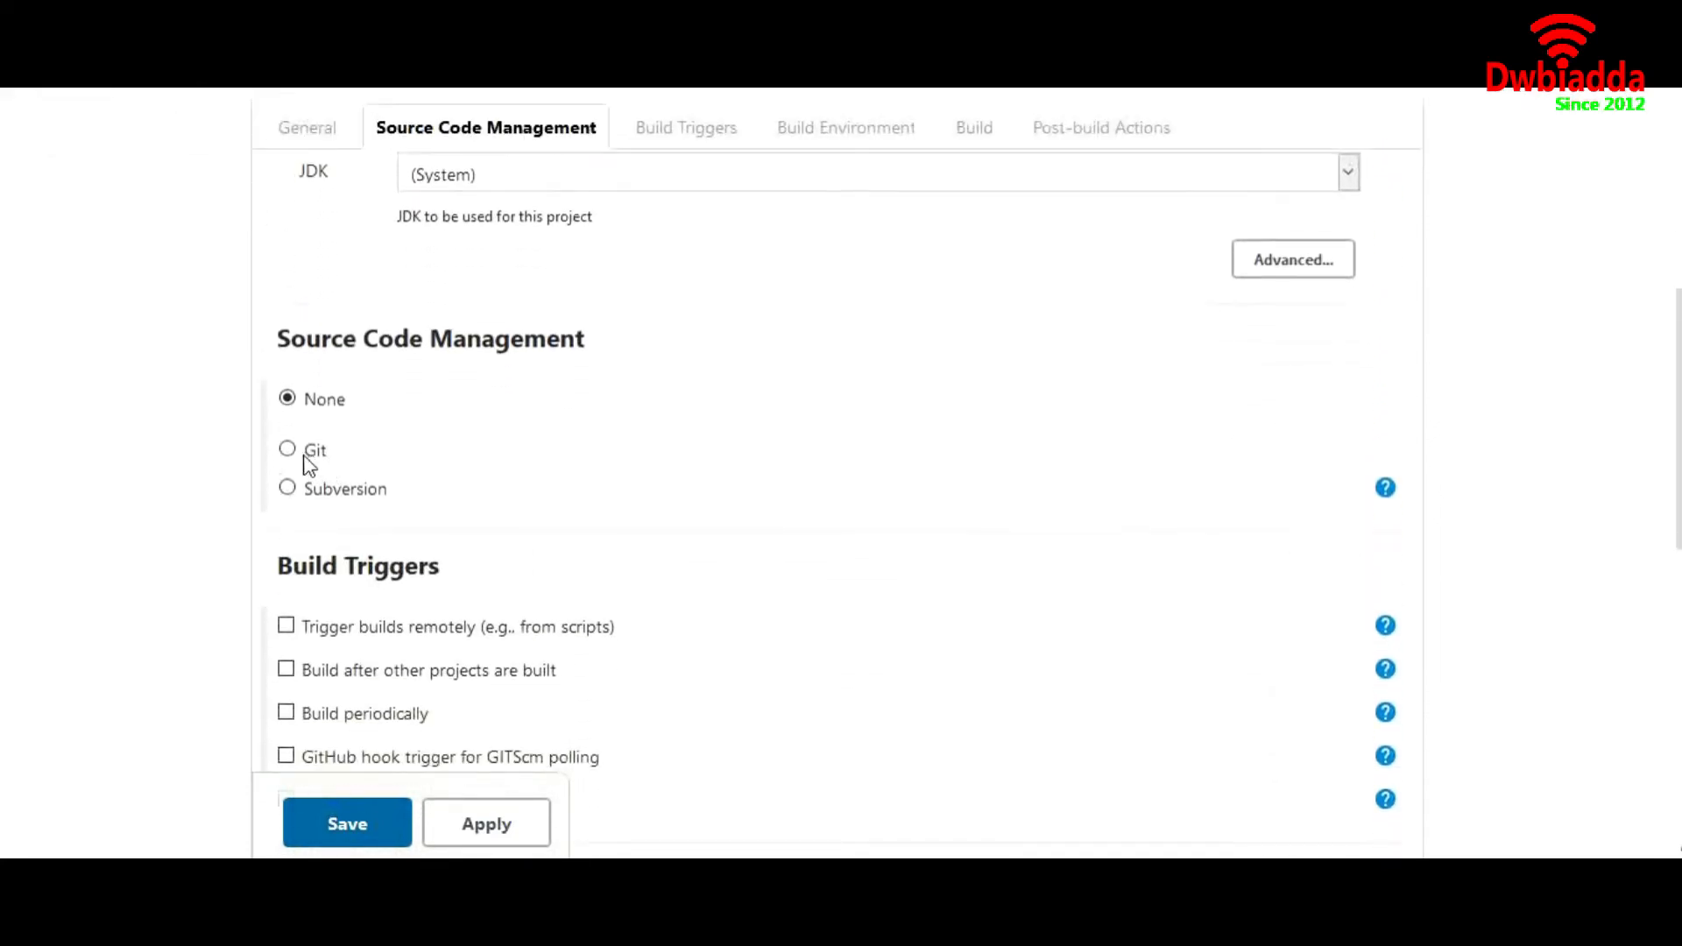
click(287, 449)
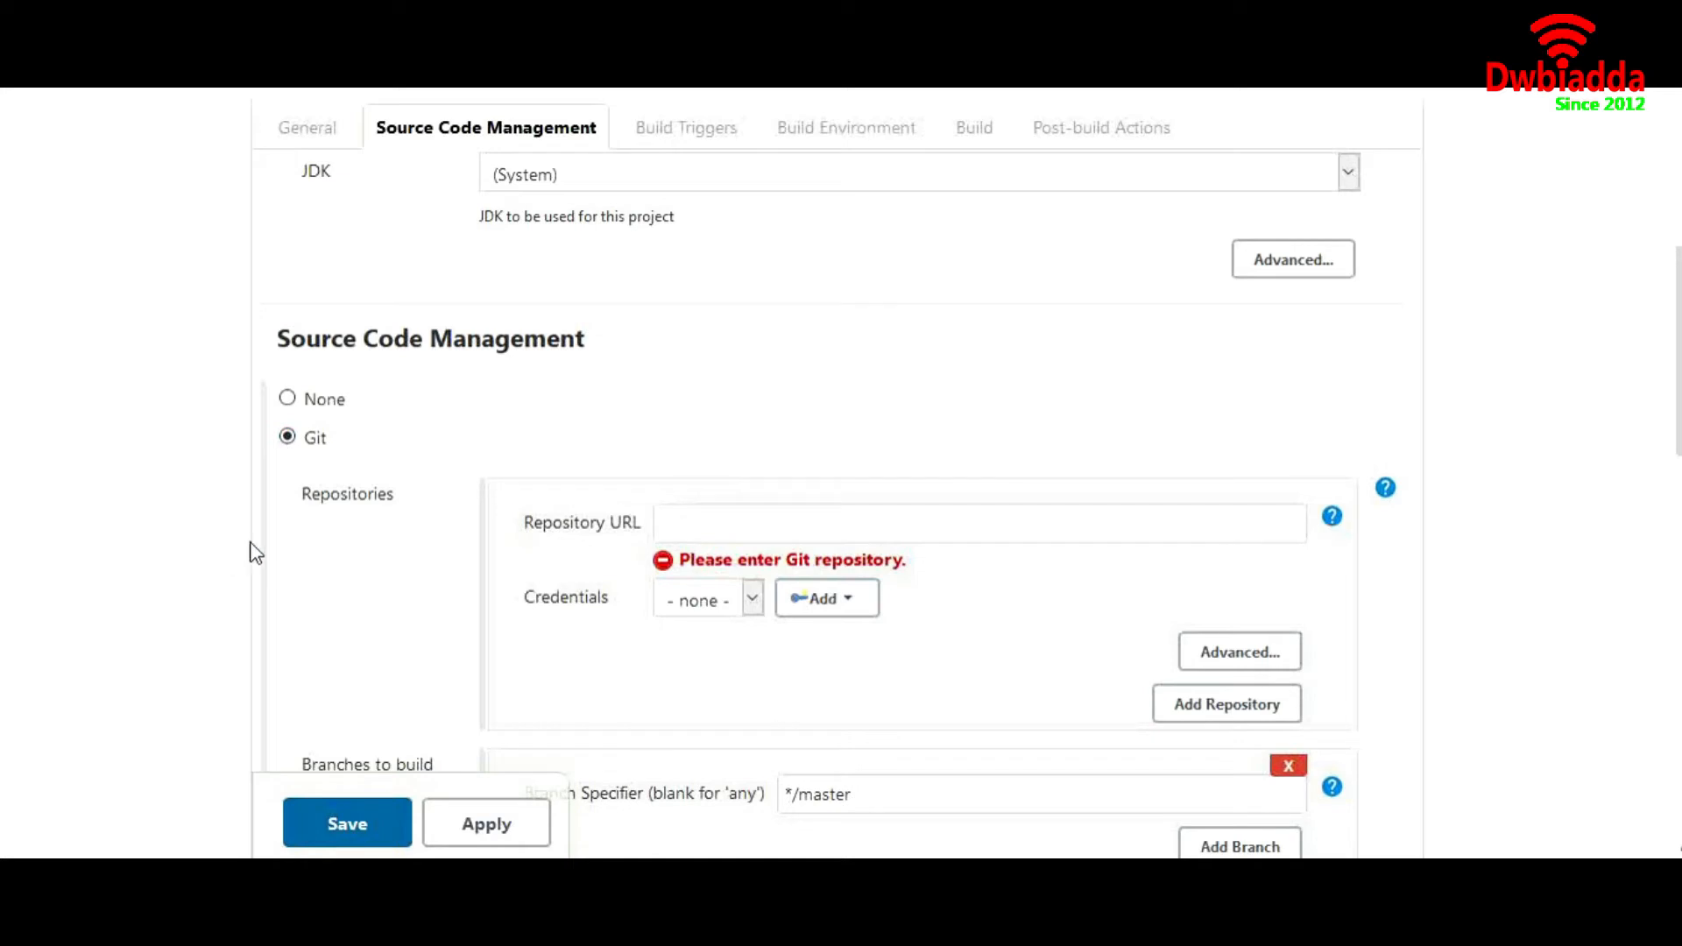
click(717, 509)
text(https://github.com/saurav0891/maven-project.git)
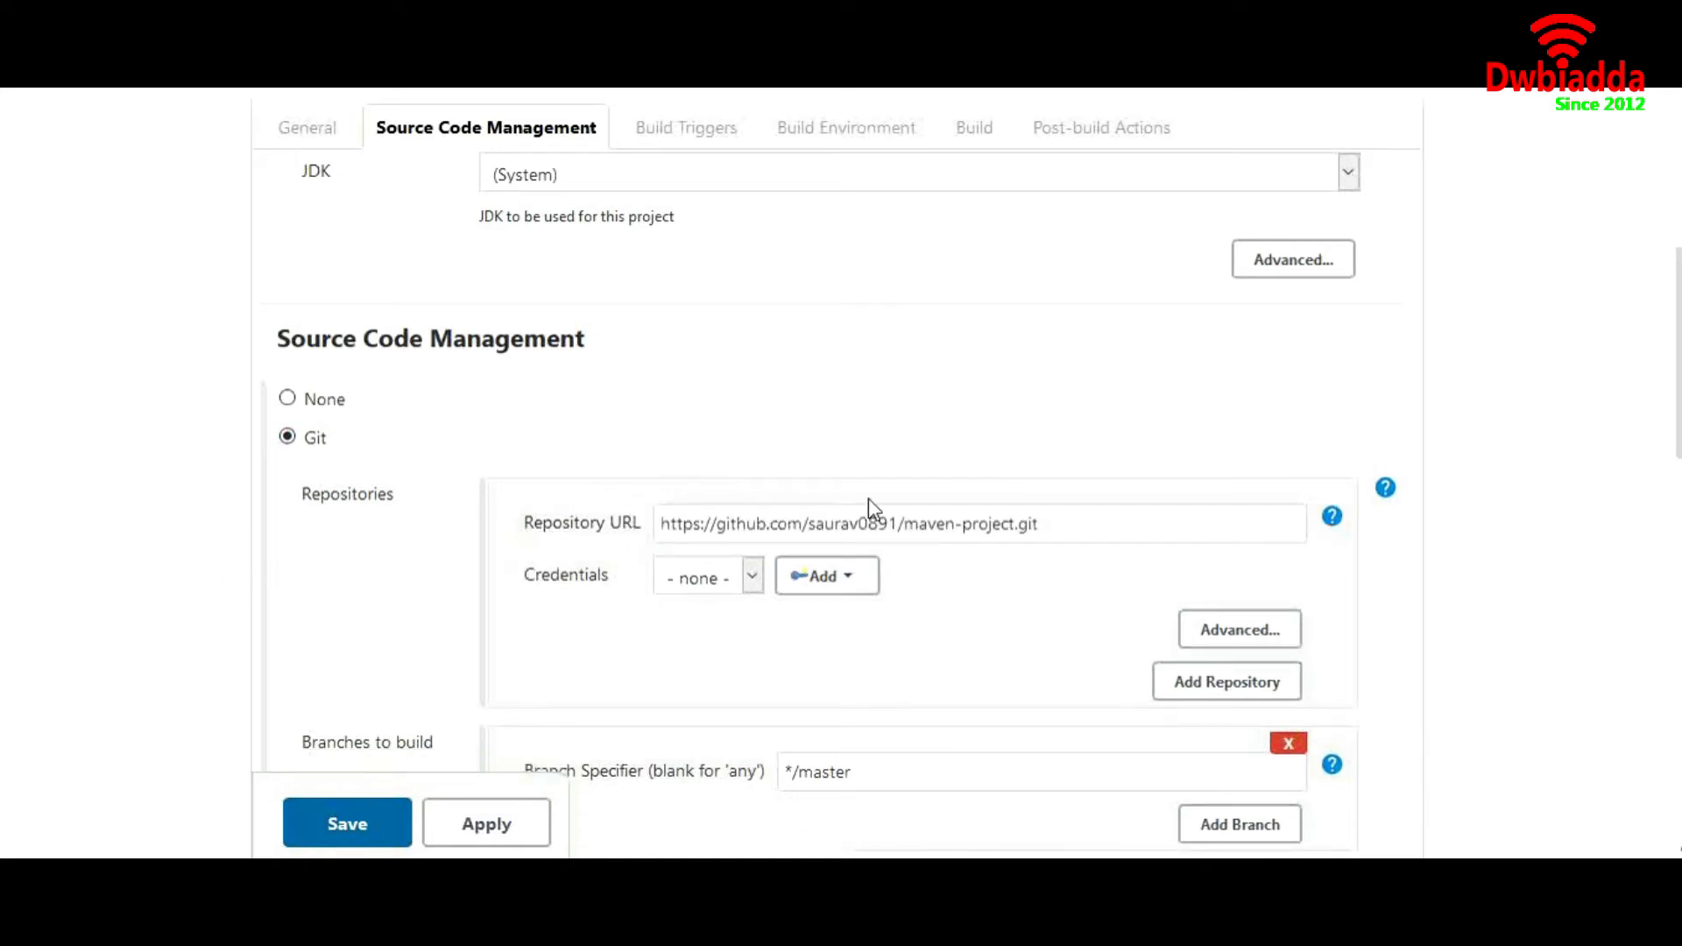
Review the job's Git credentials, the master branch specifier, and the build trigger and build environment options
scroll(939, 606, down, 1)
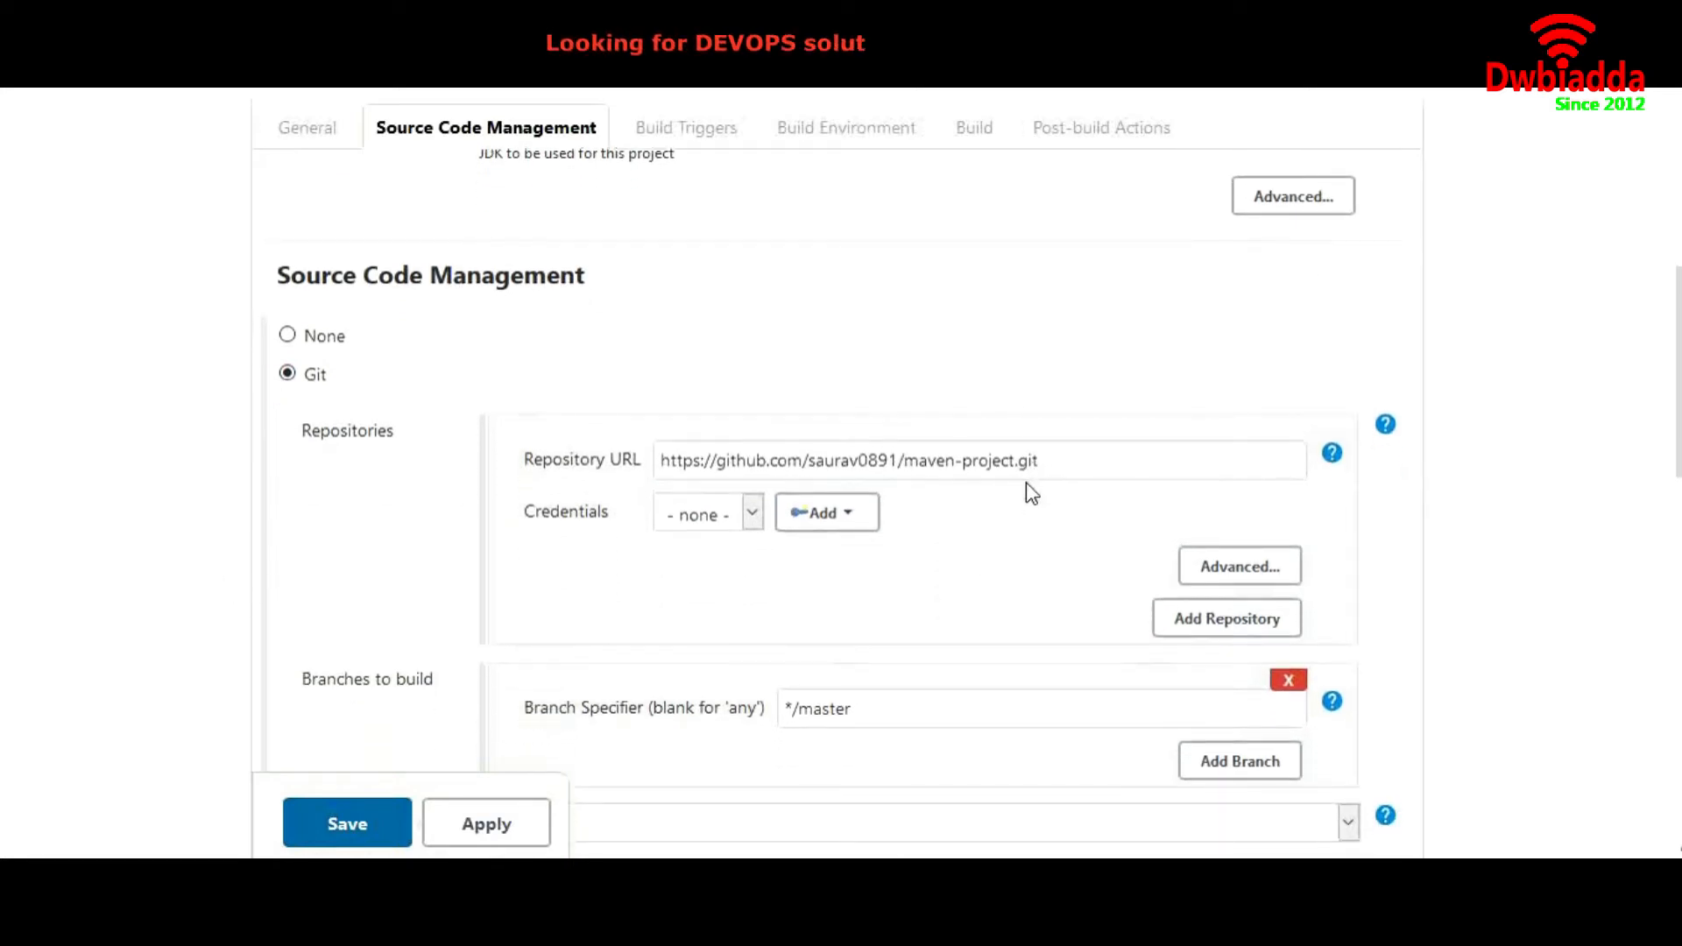
scroll(1027, 482, down, 3)
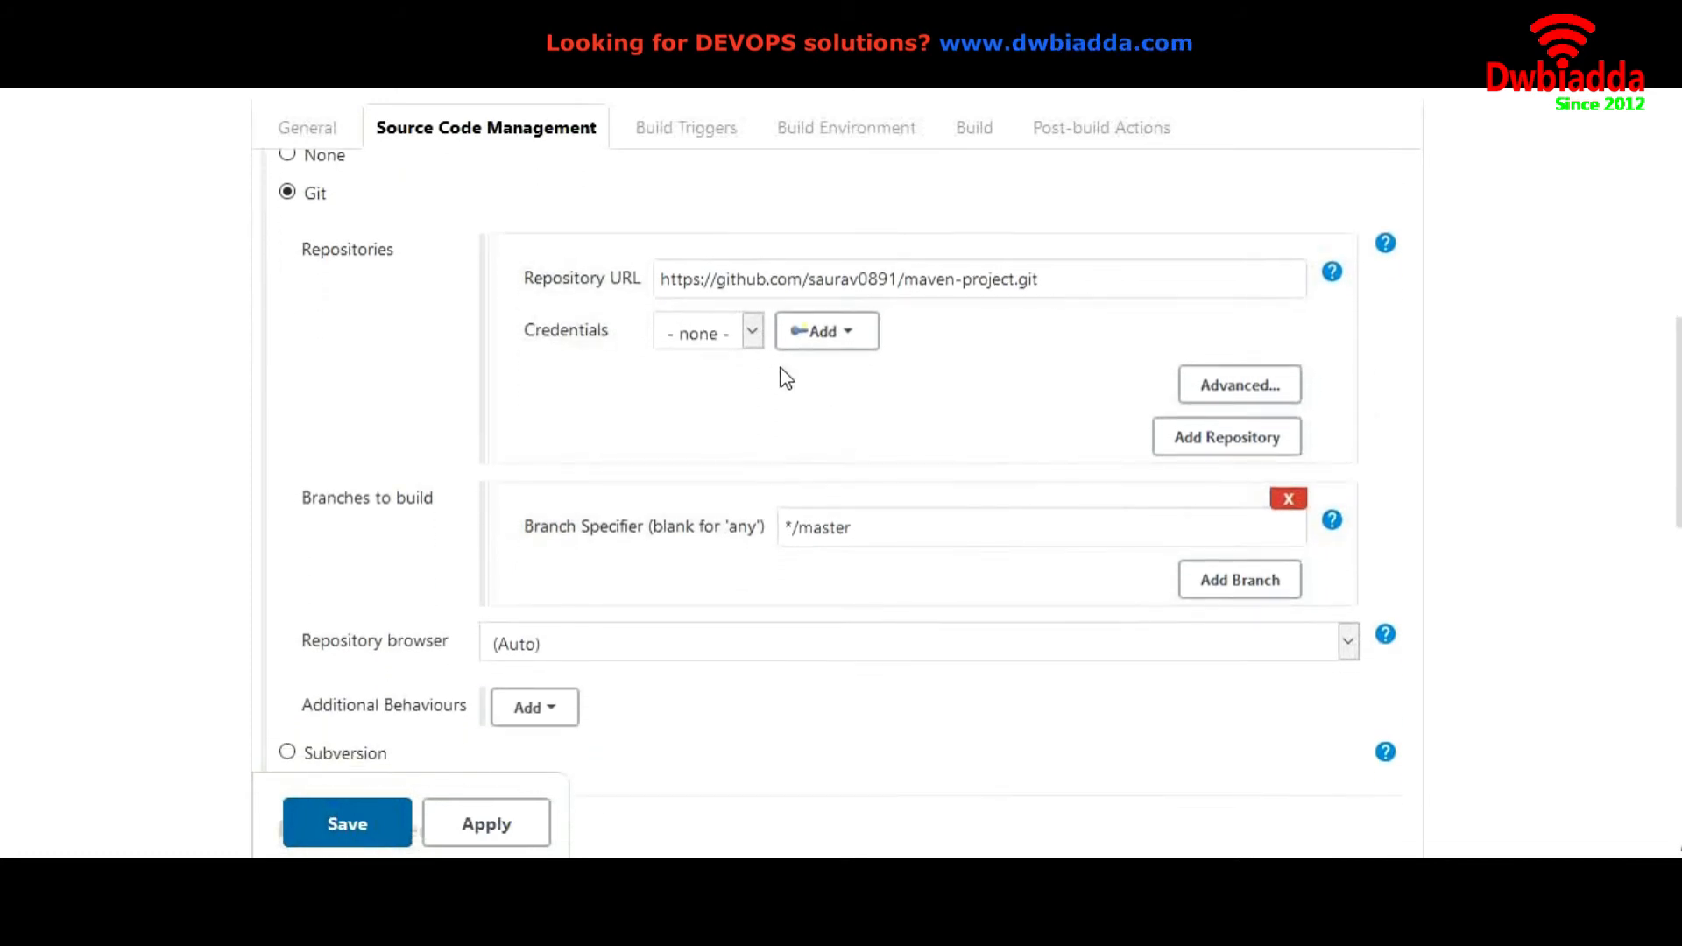
click(821, 348)
click(682, 390)
drag(879, 532, 806, 533)
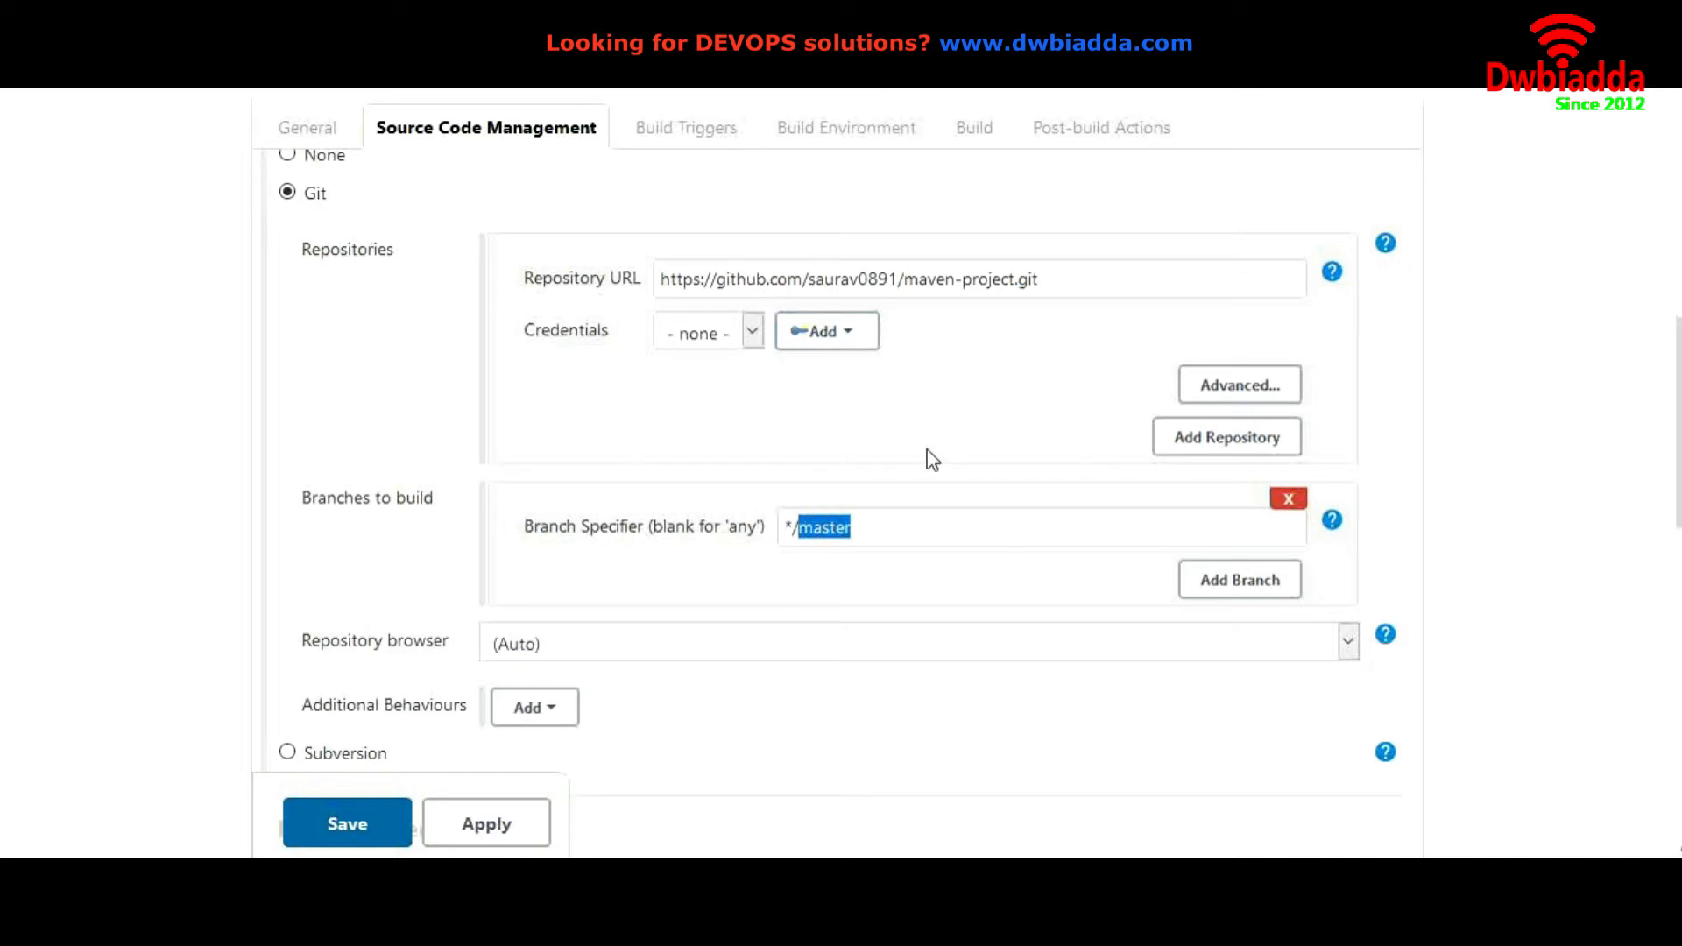
scroll(927, 458, down, 2)
scroll(931, 458, down, 6)
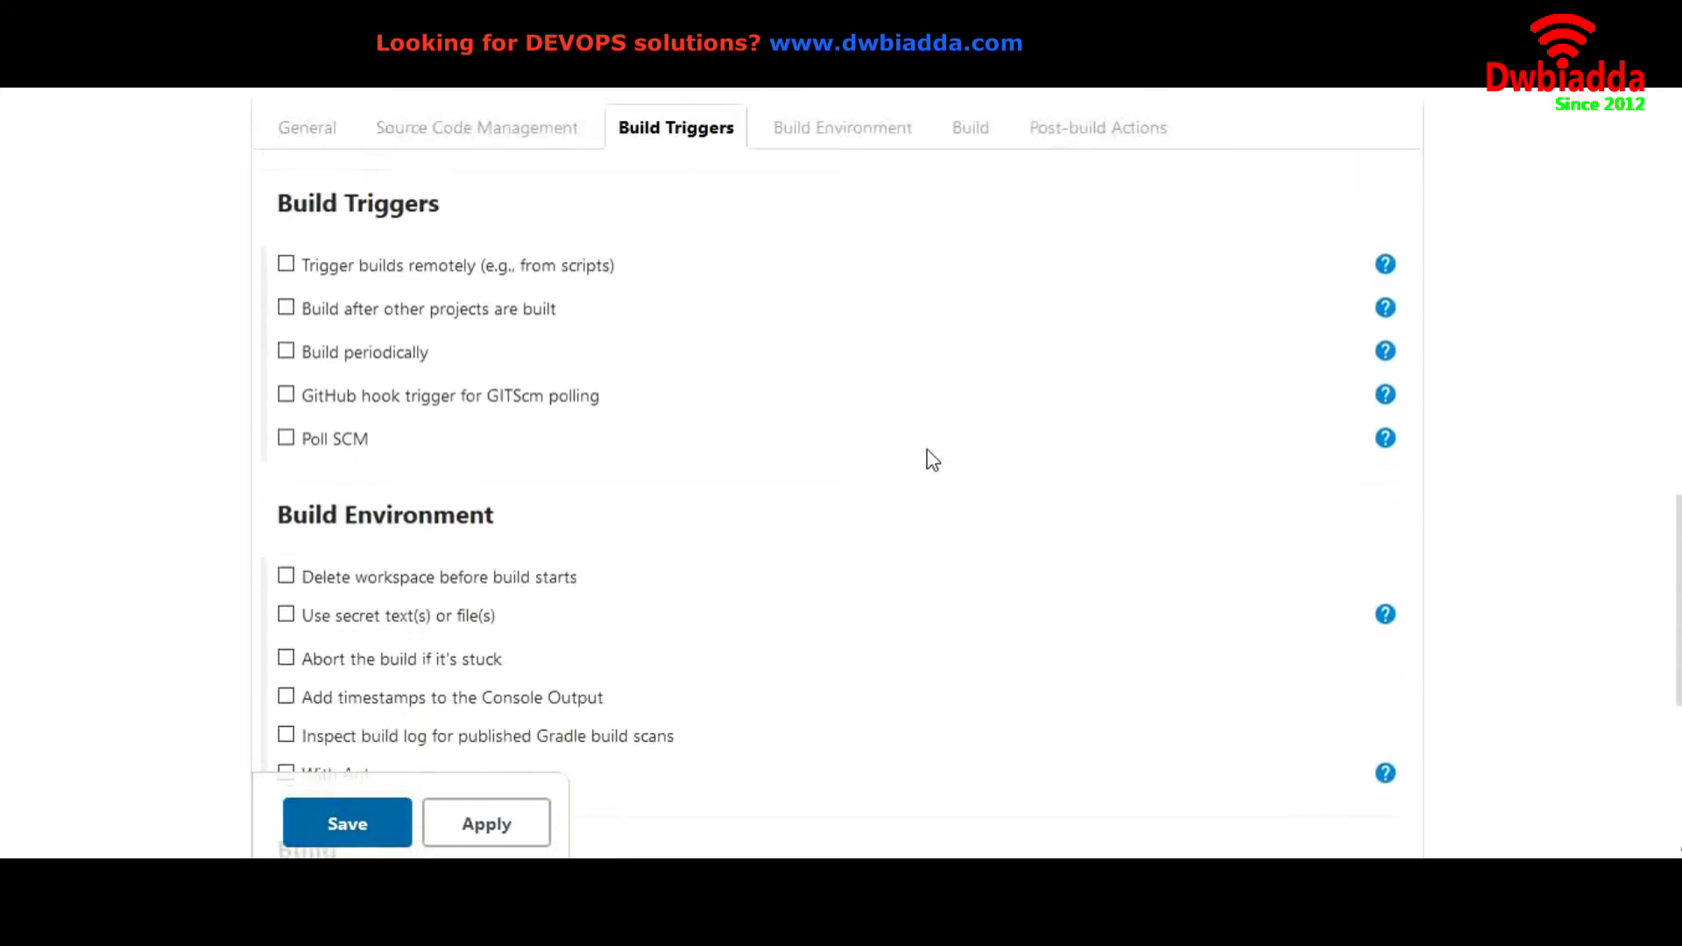
scroll(611, 296, up, 1)
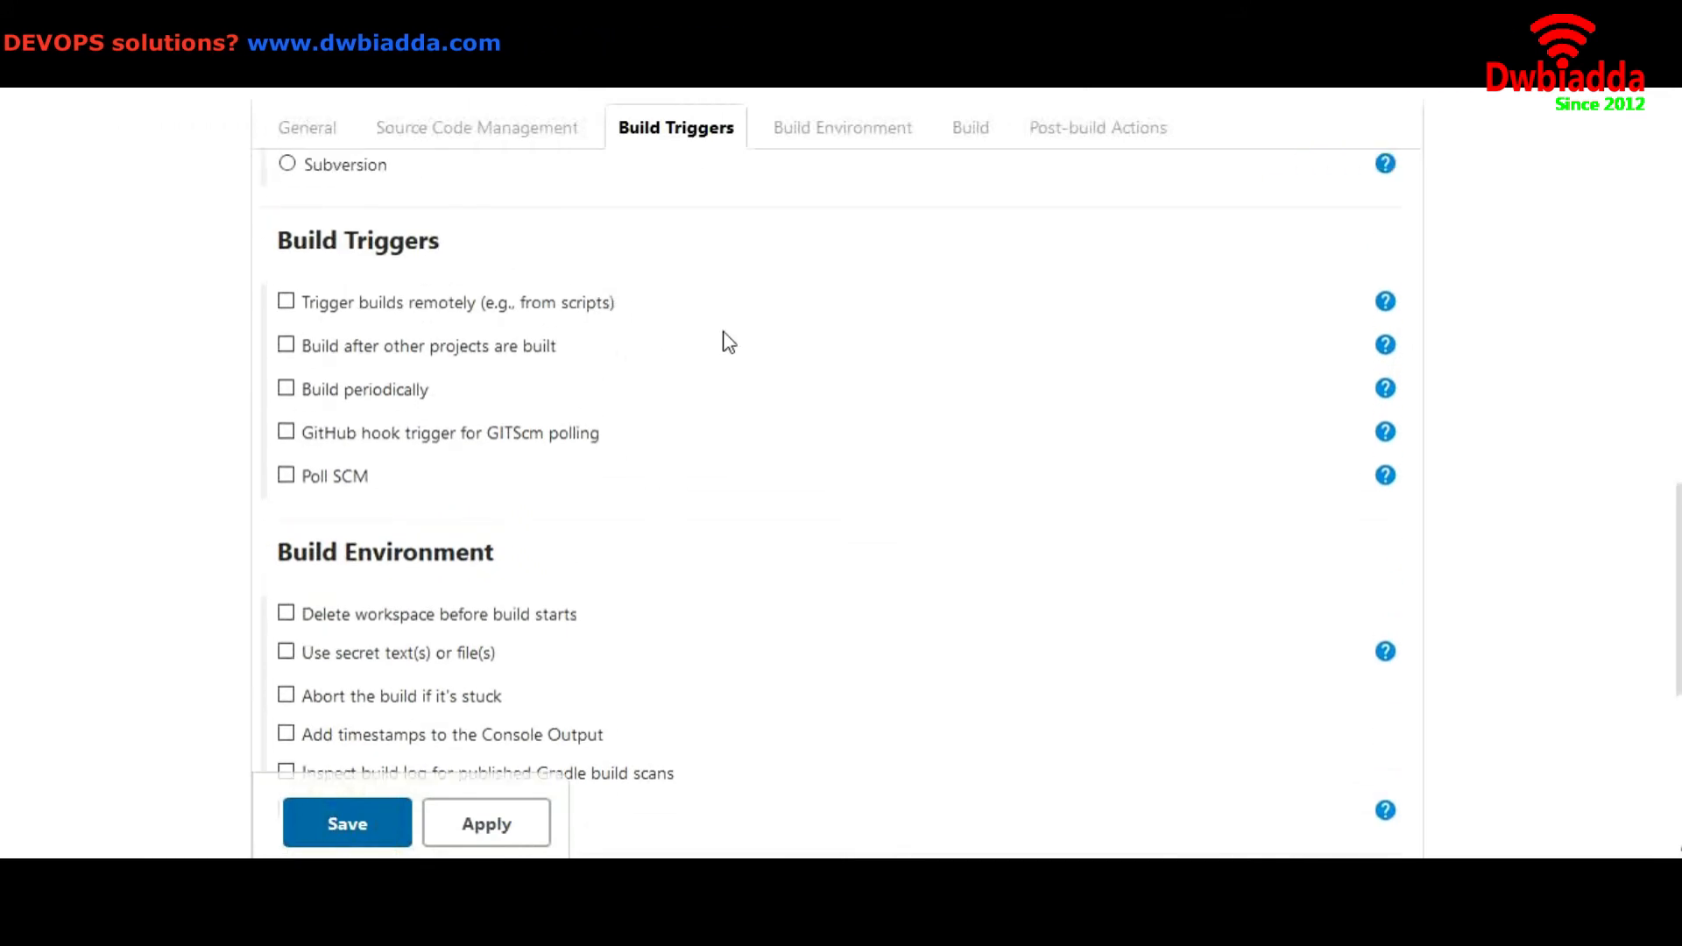
scroll(719, 346, down, 5)
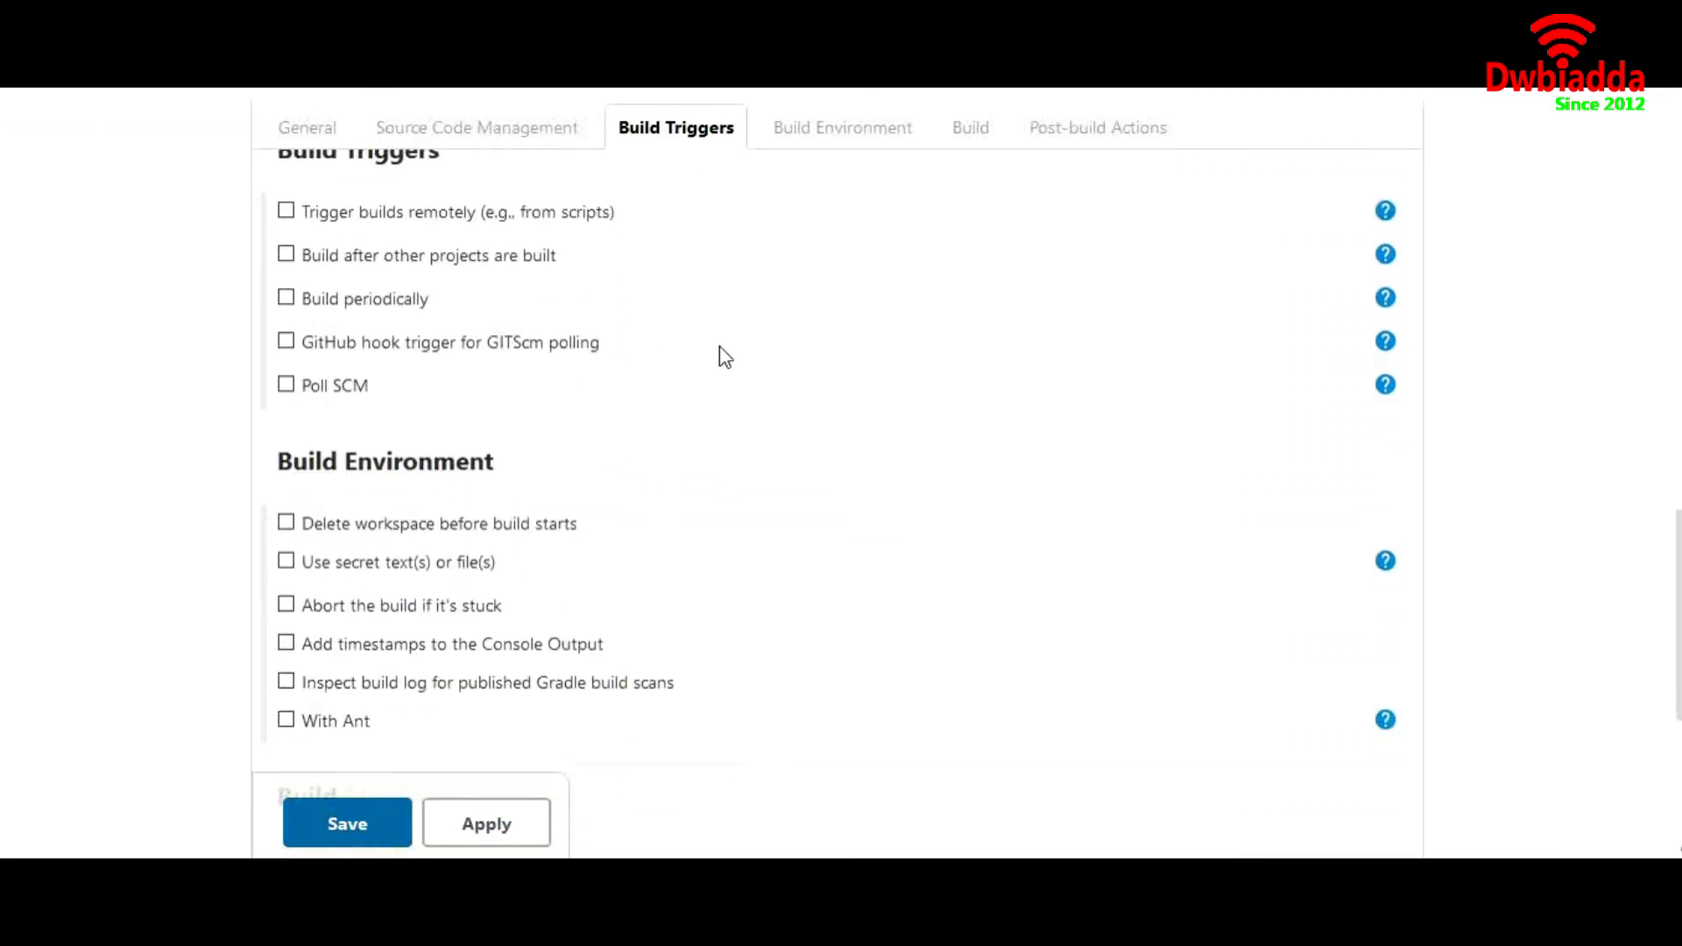
scroll(718, 345, down, 1)
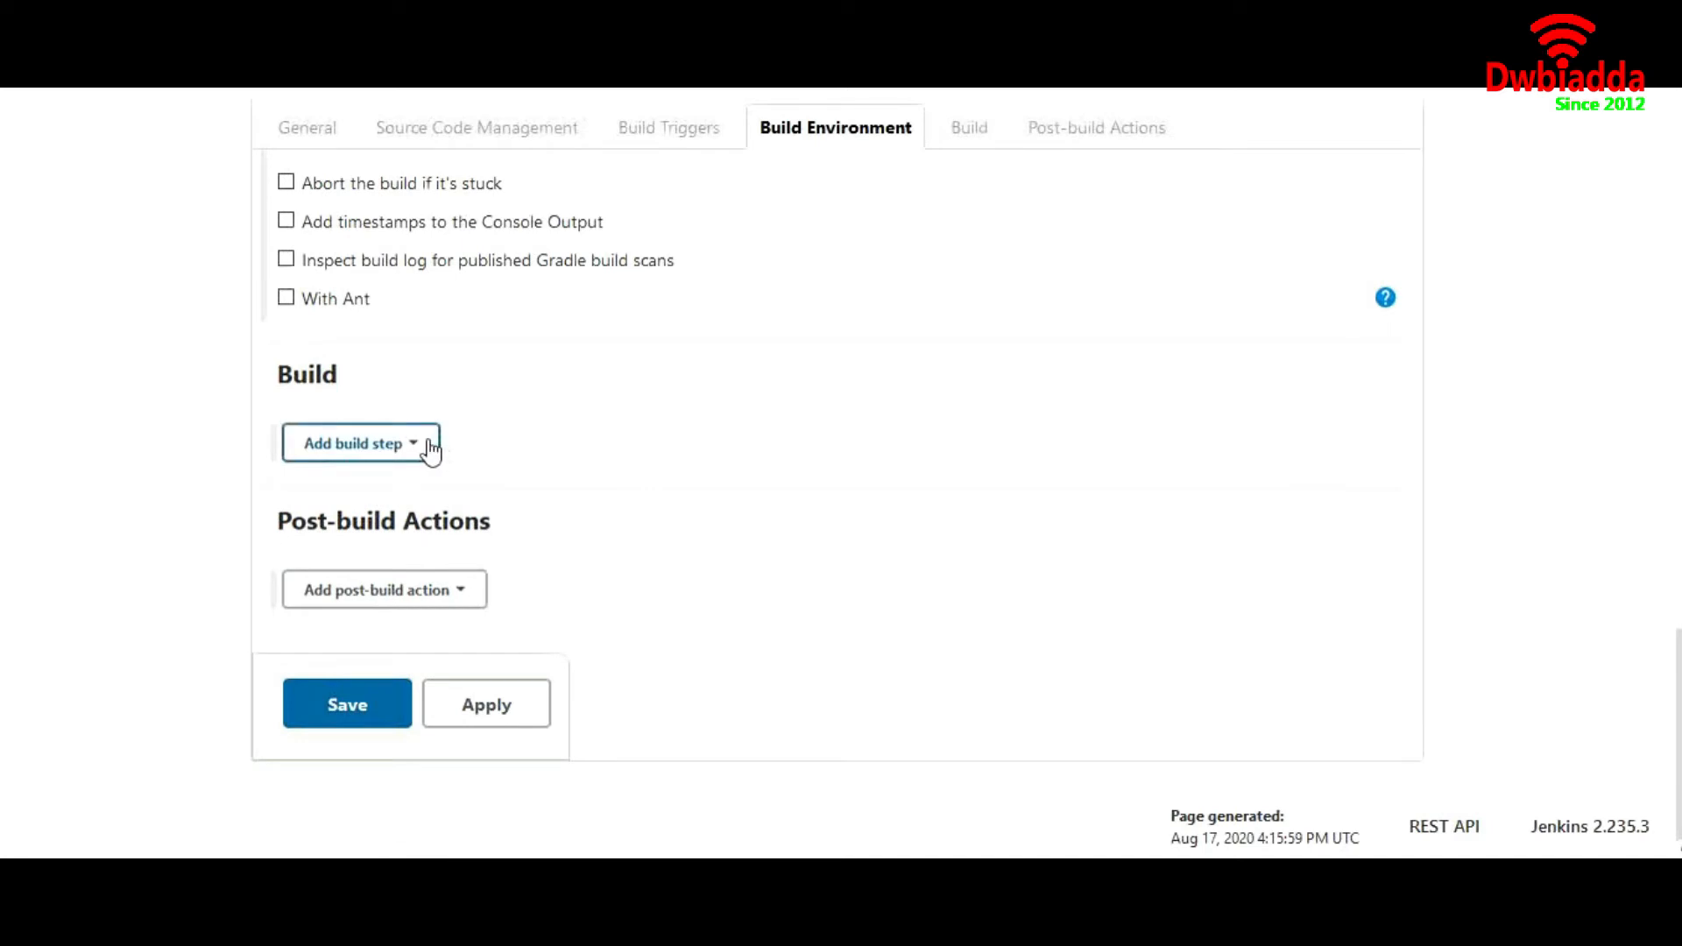
Add an Invoke top-level Maven targets build step using Maven version mvn with the goals "clean package"
click(430, 449)
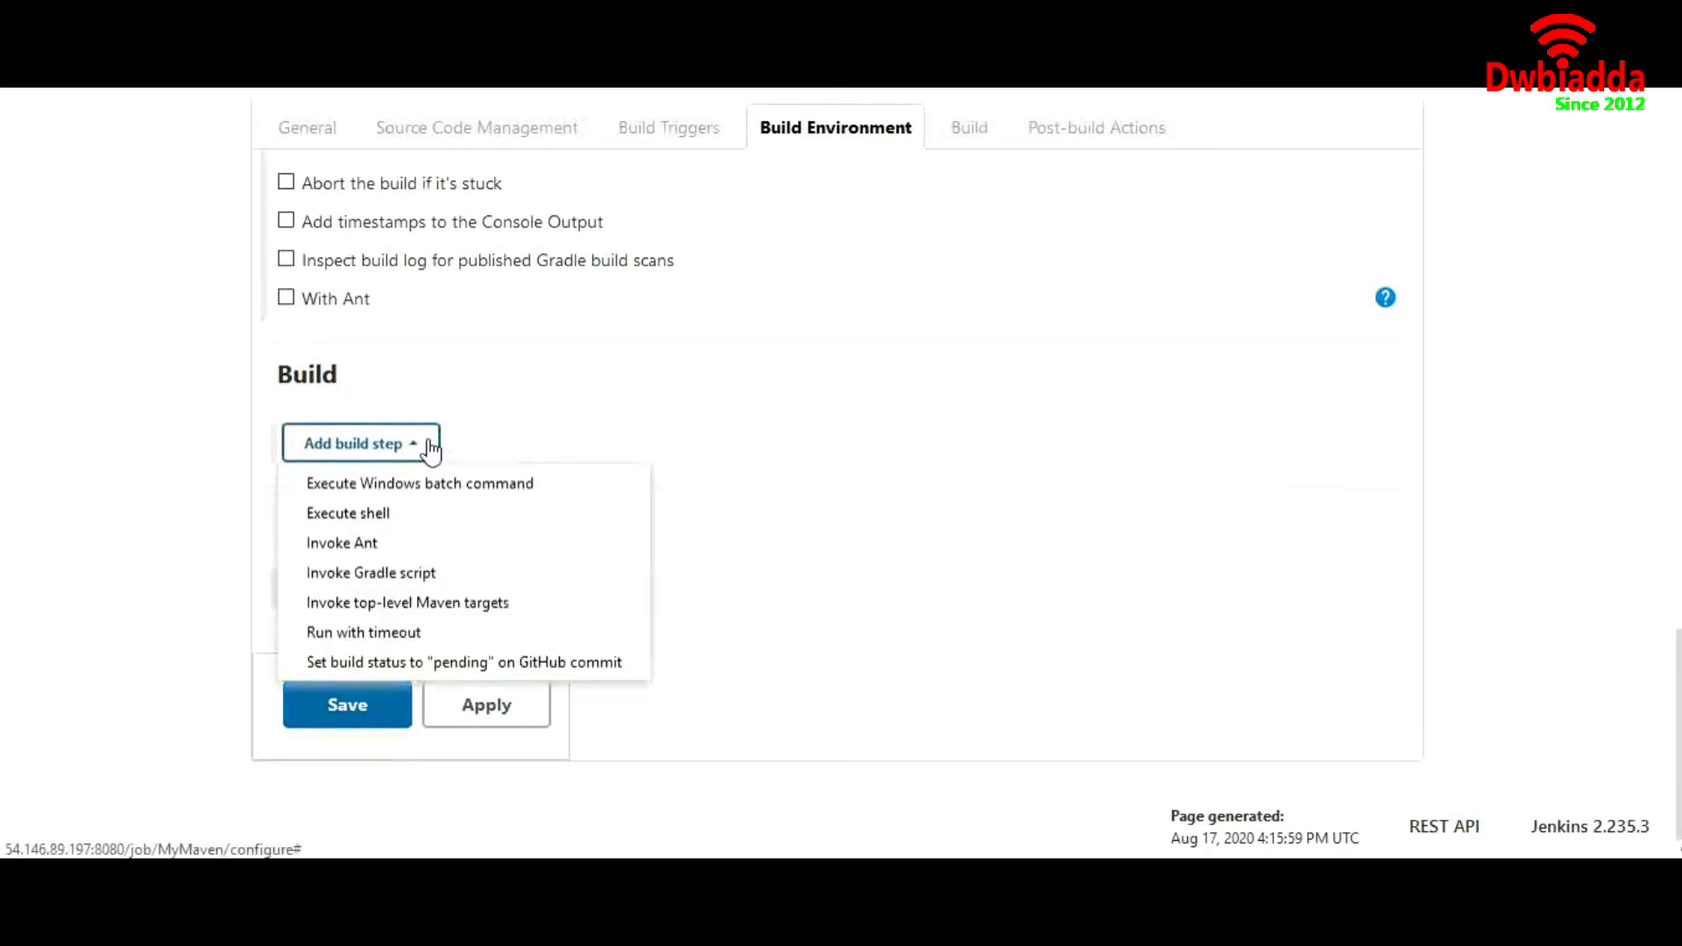
click(440, 610)
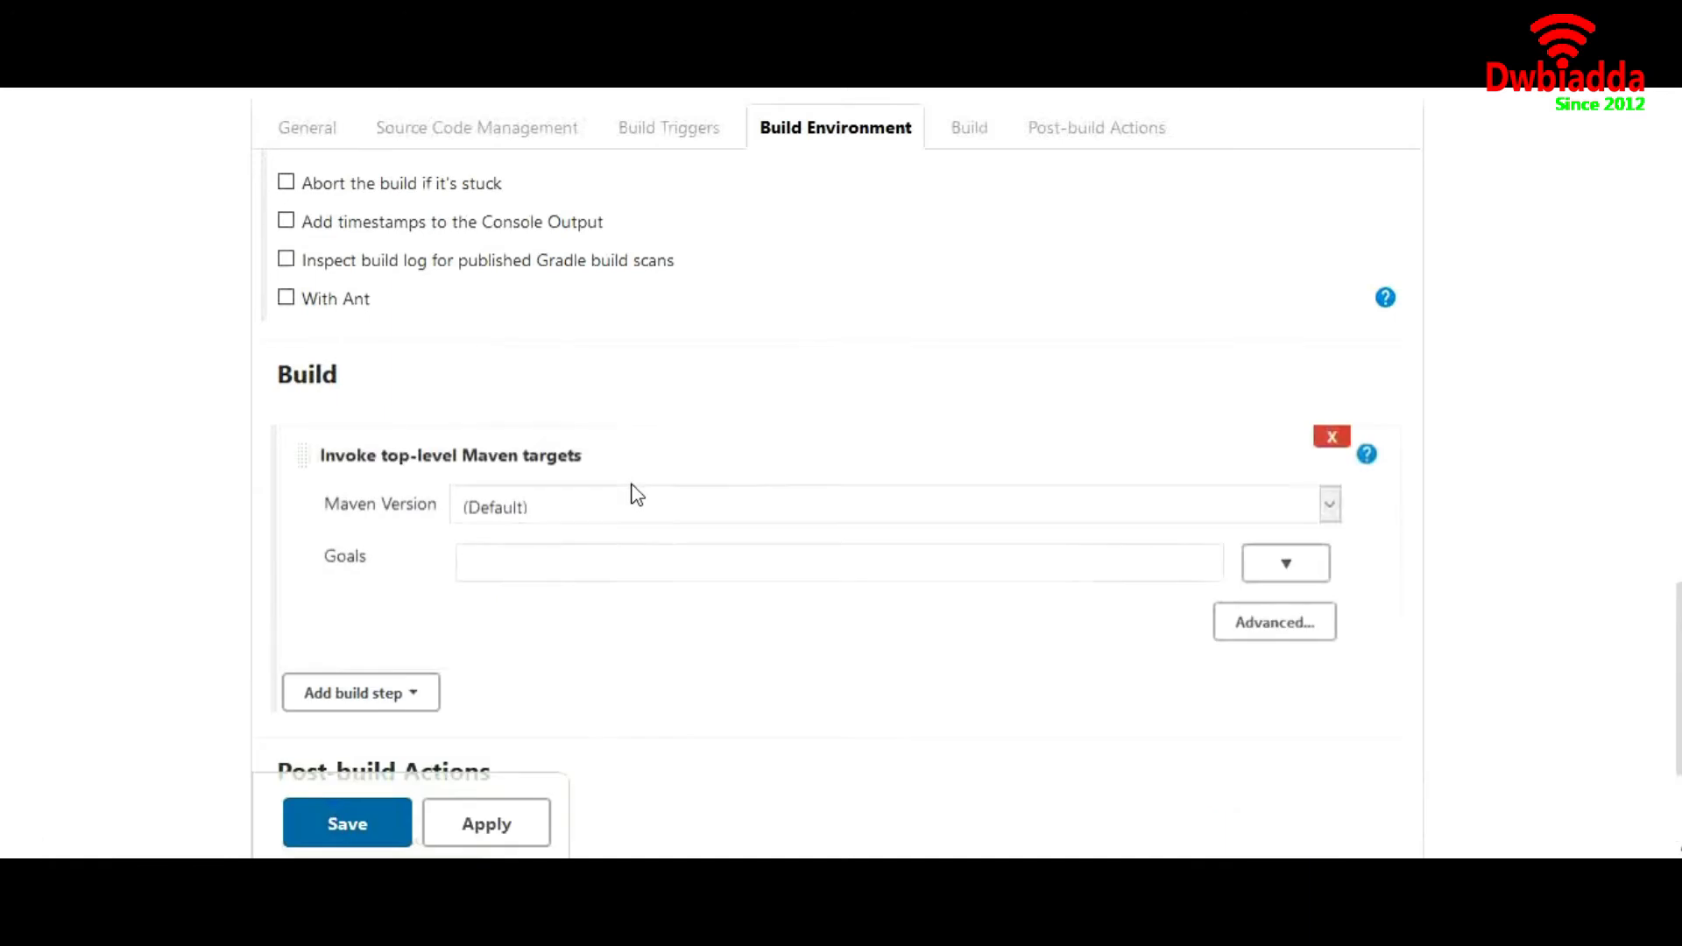
click(592, 512)
click(549, 589)
click(503, 569)
text(zz)
text(clean)
text( package)
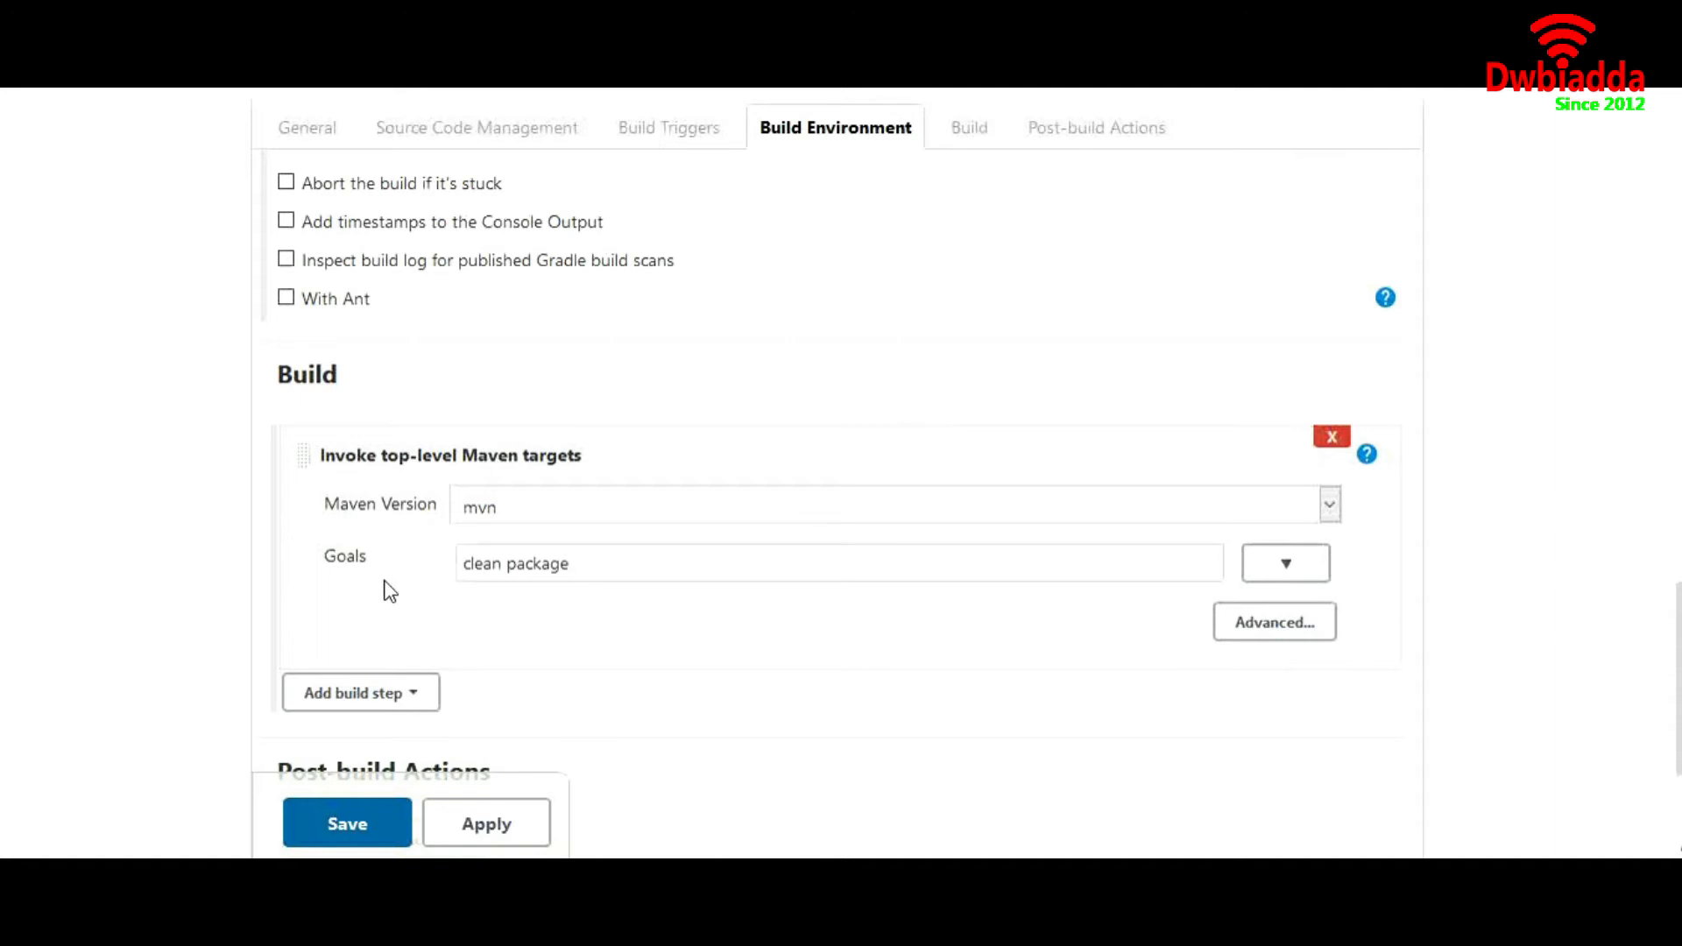
Re-enter "clean package" as the Maven goals and save the MyMaven job configuration
key(alt+Tab)
text(clean packag)
scroll(595, 568, down, 2)
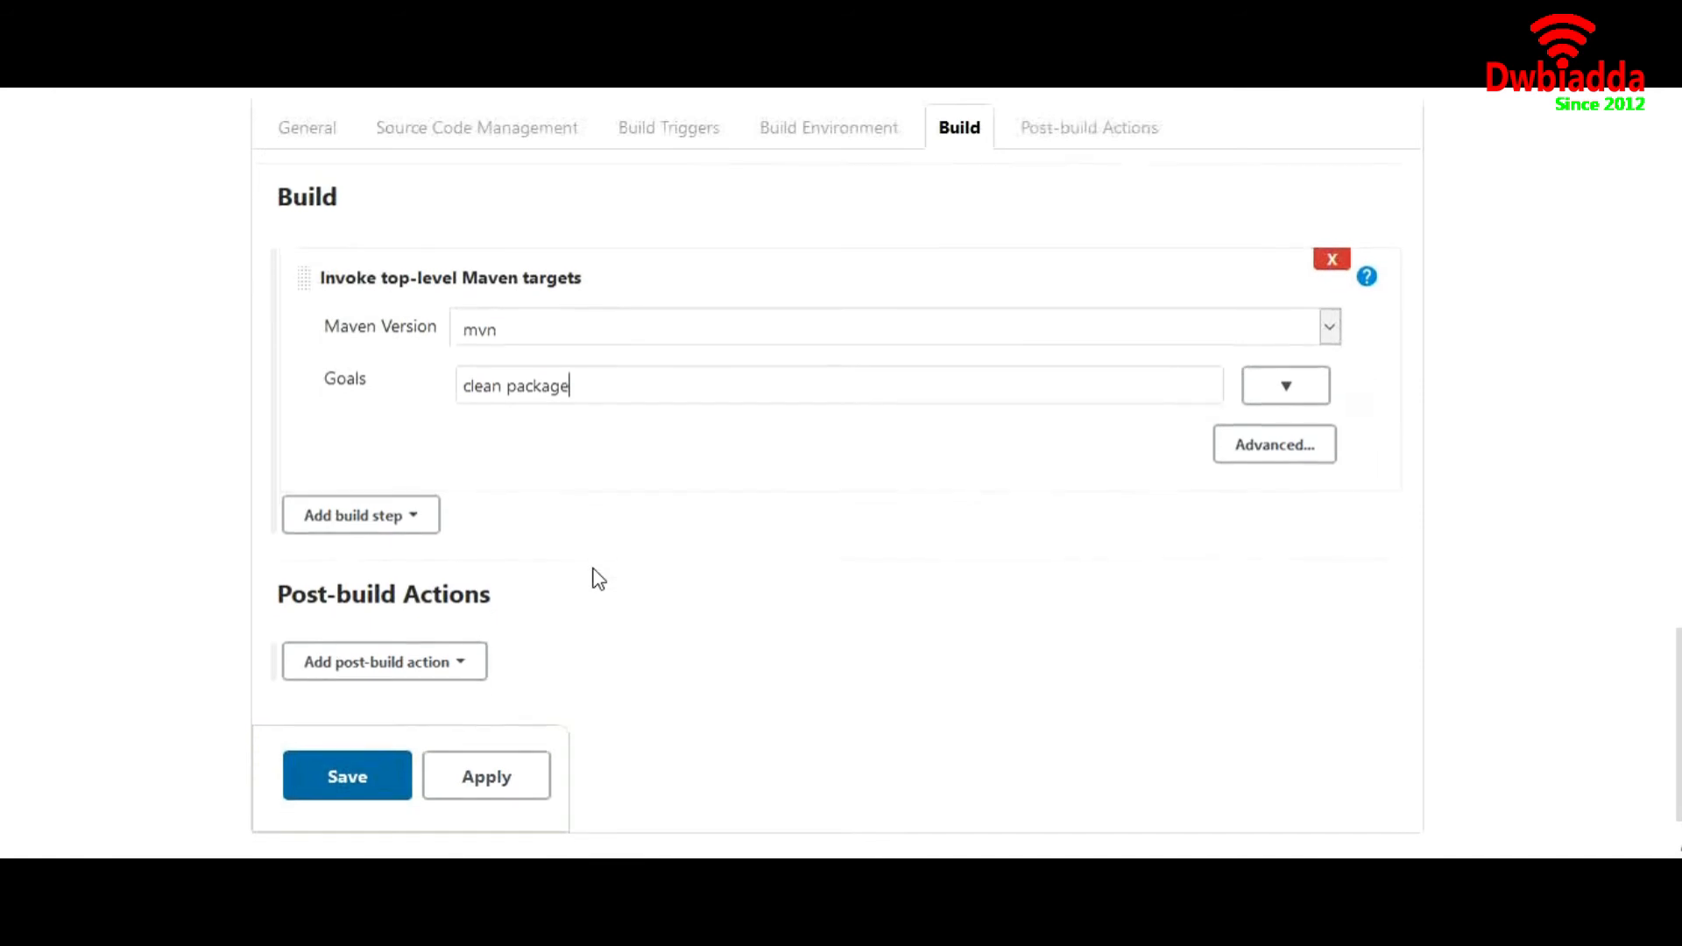
click(329, 776)
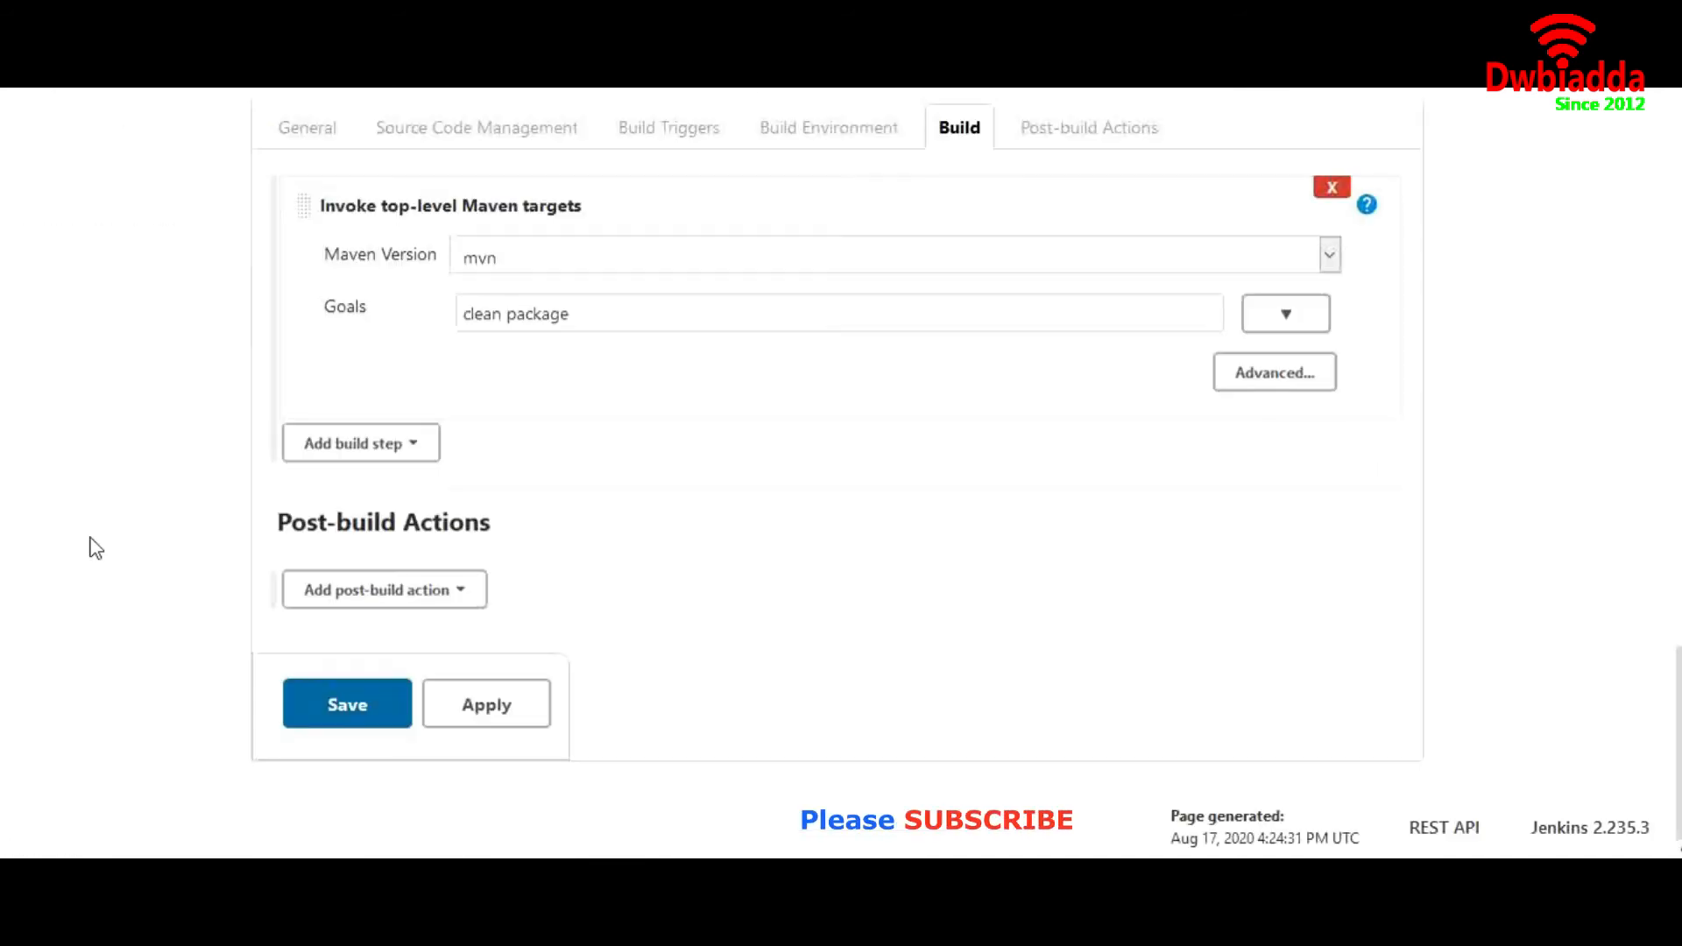
click(349, 720)
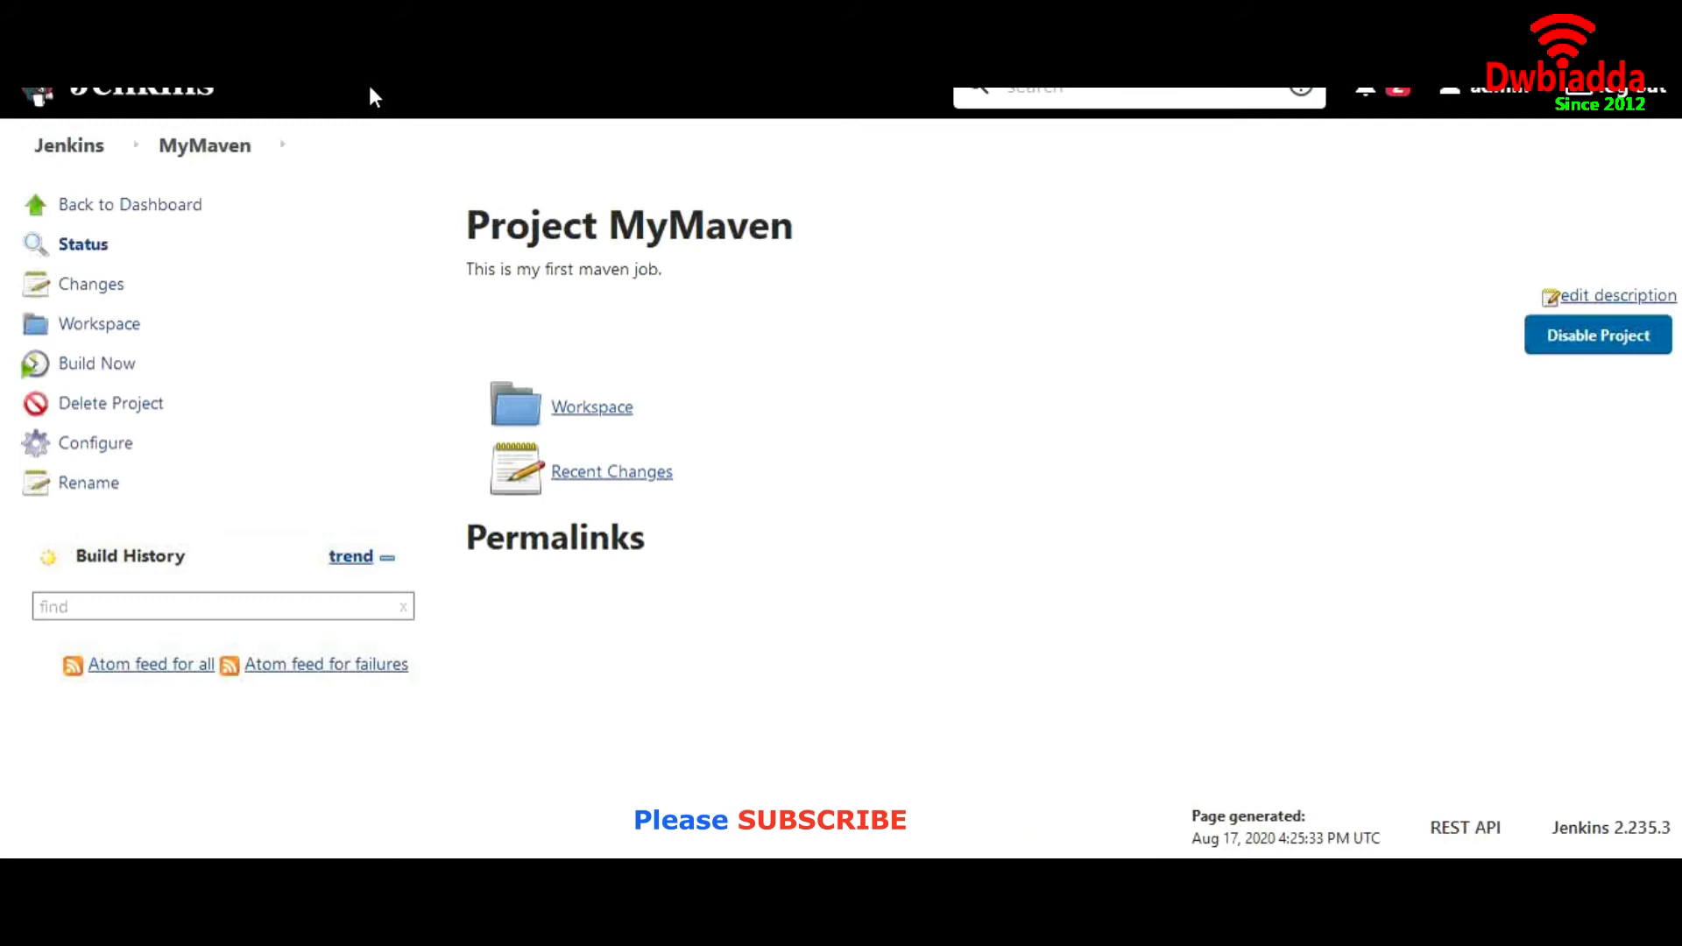
scroll(369, 96, up, 1)
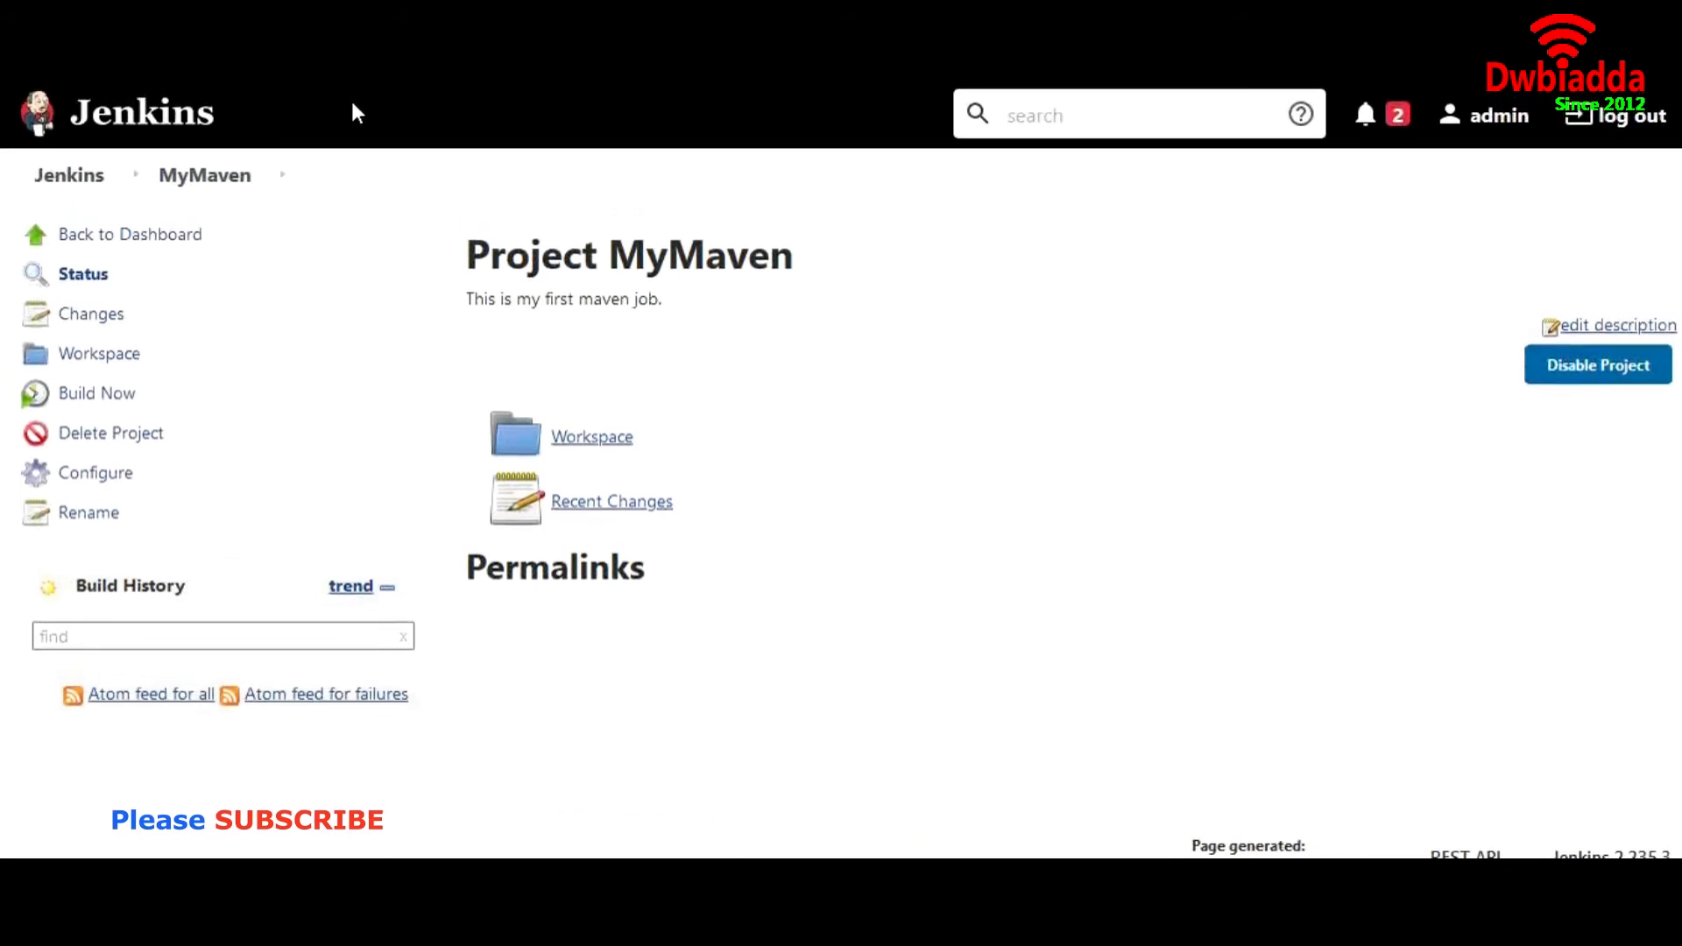
Open the MyMaven job from the dashboard and start a build
click(87, 186)
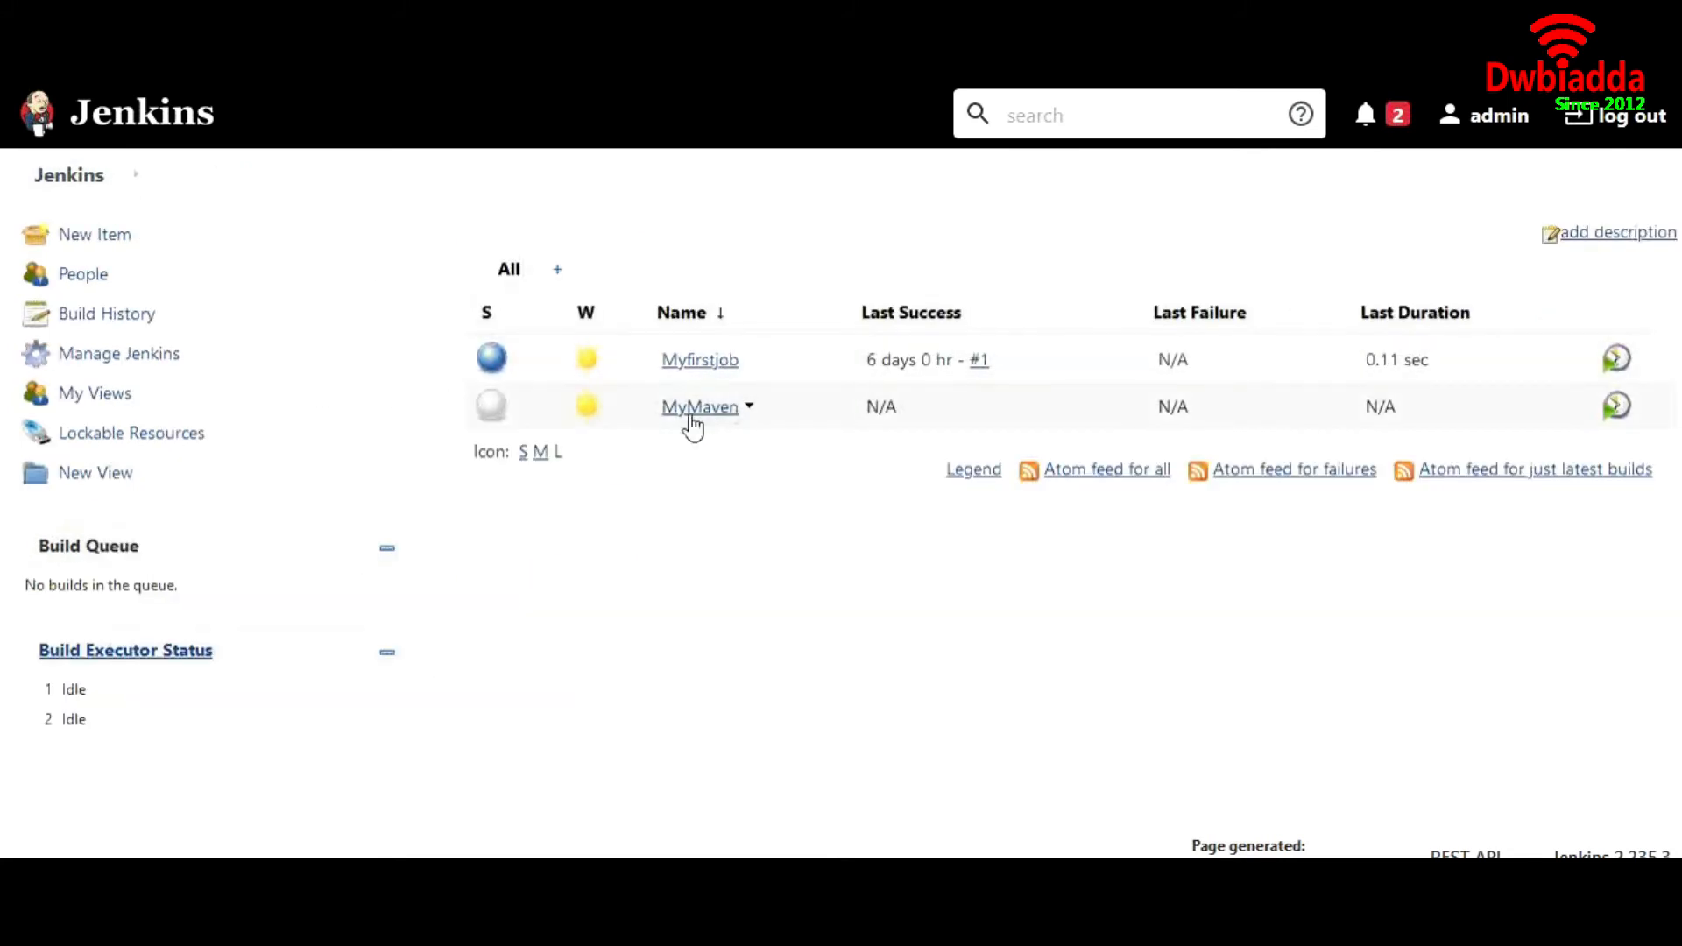
click(690, 412)
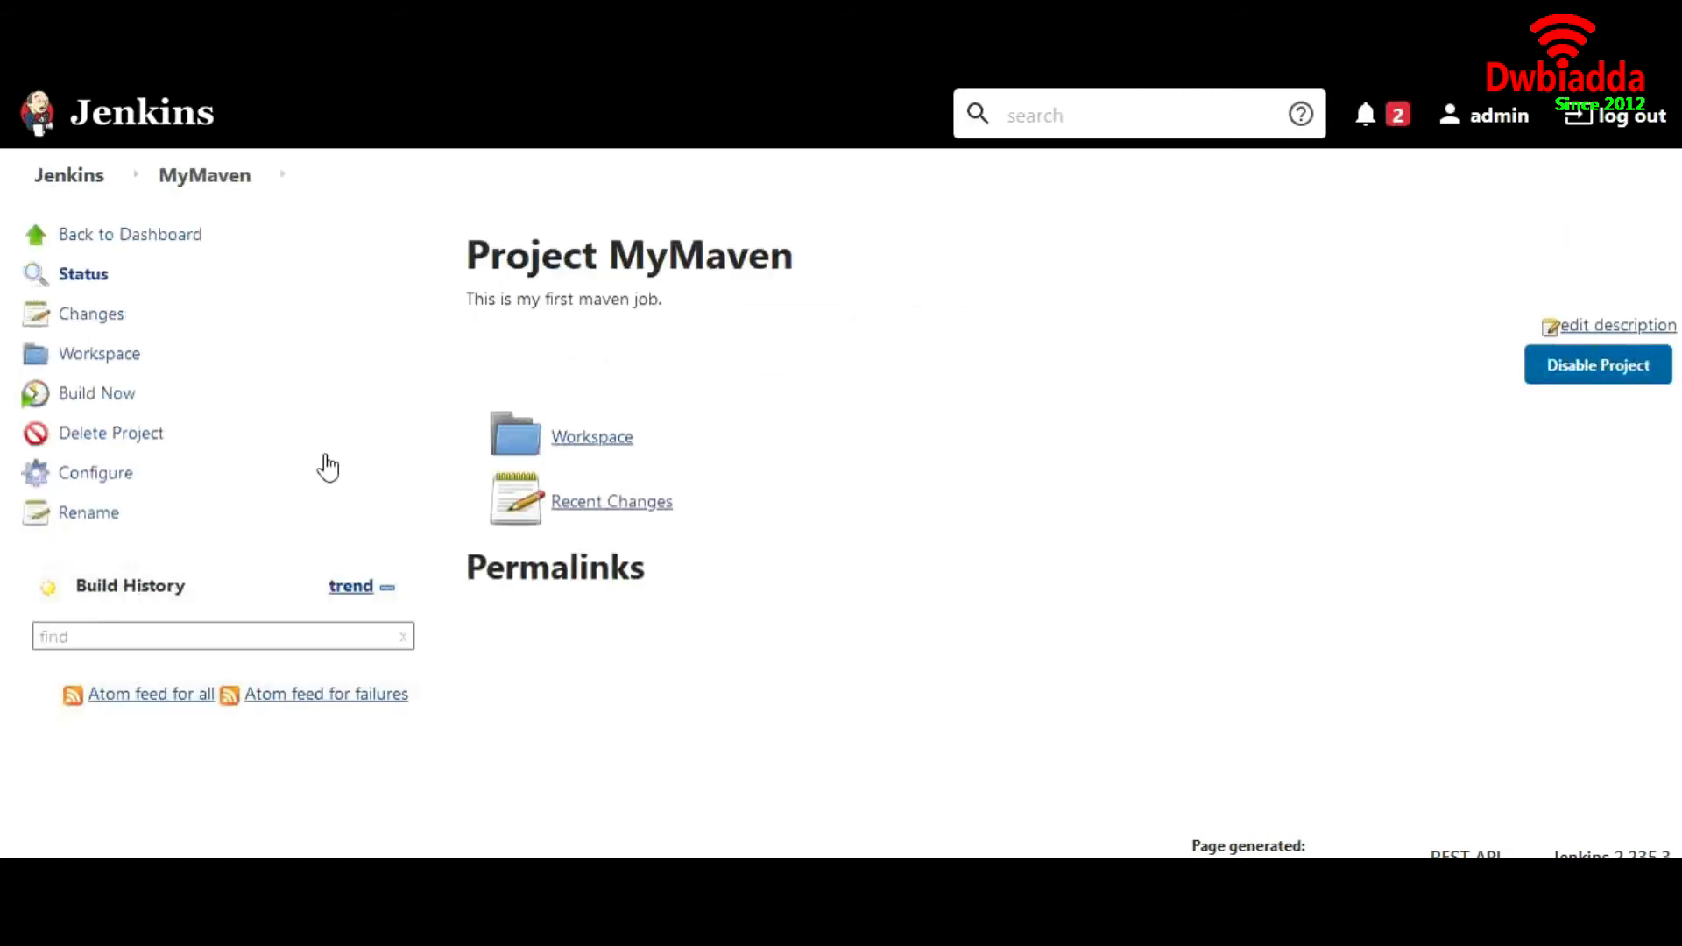
click(79, 407)
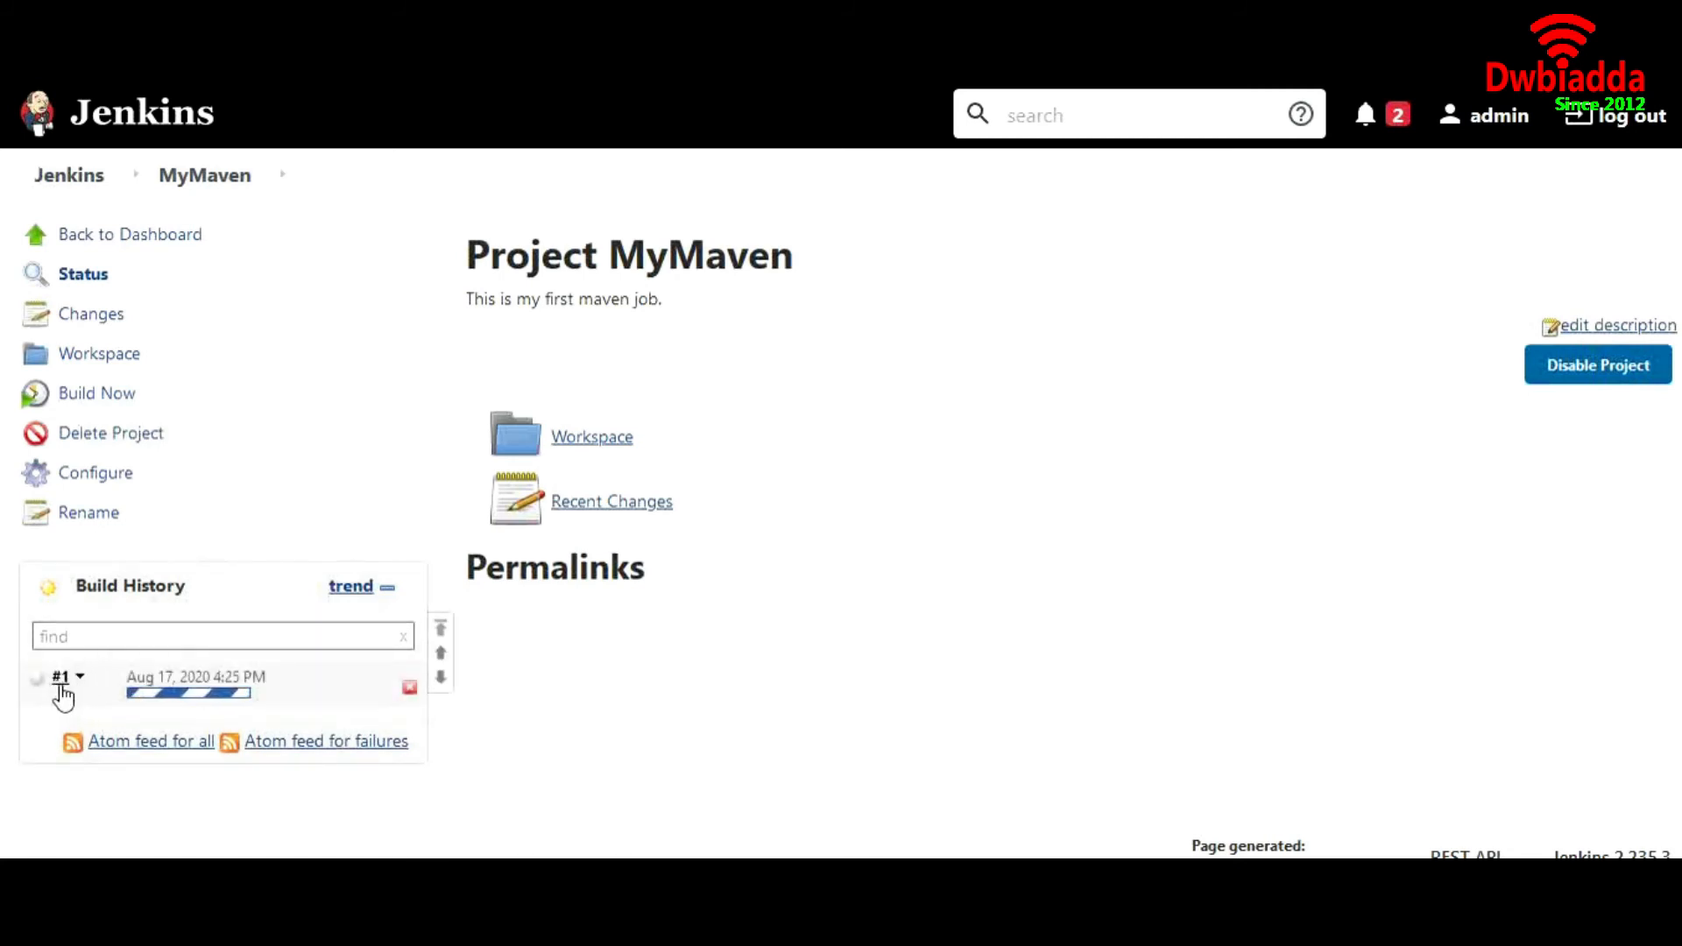
Open the console output of build #1 and examine the workspace path and the Git repository cloning lines
mouse_move(171, 703)
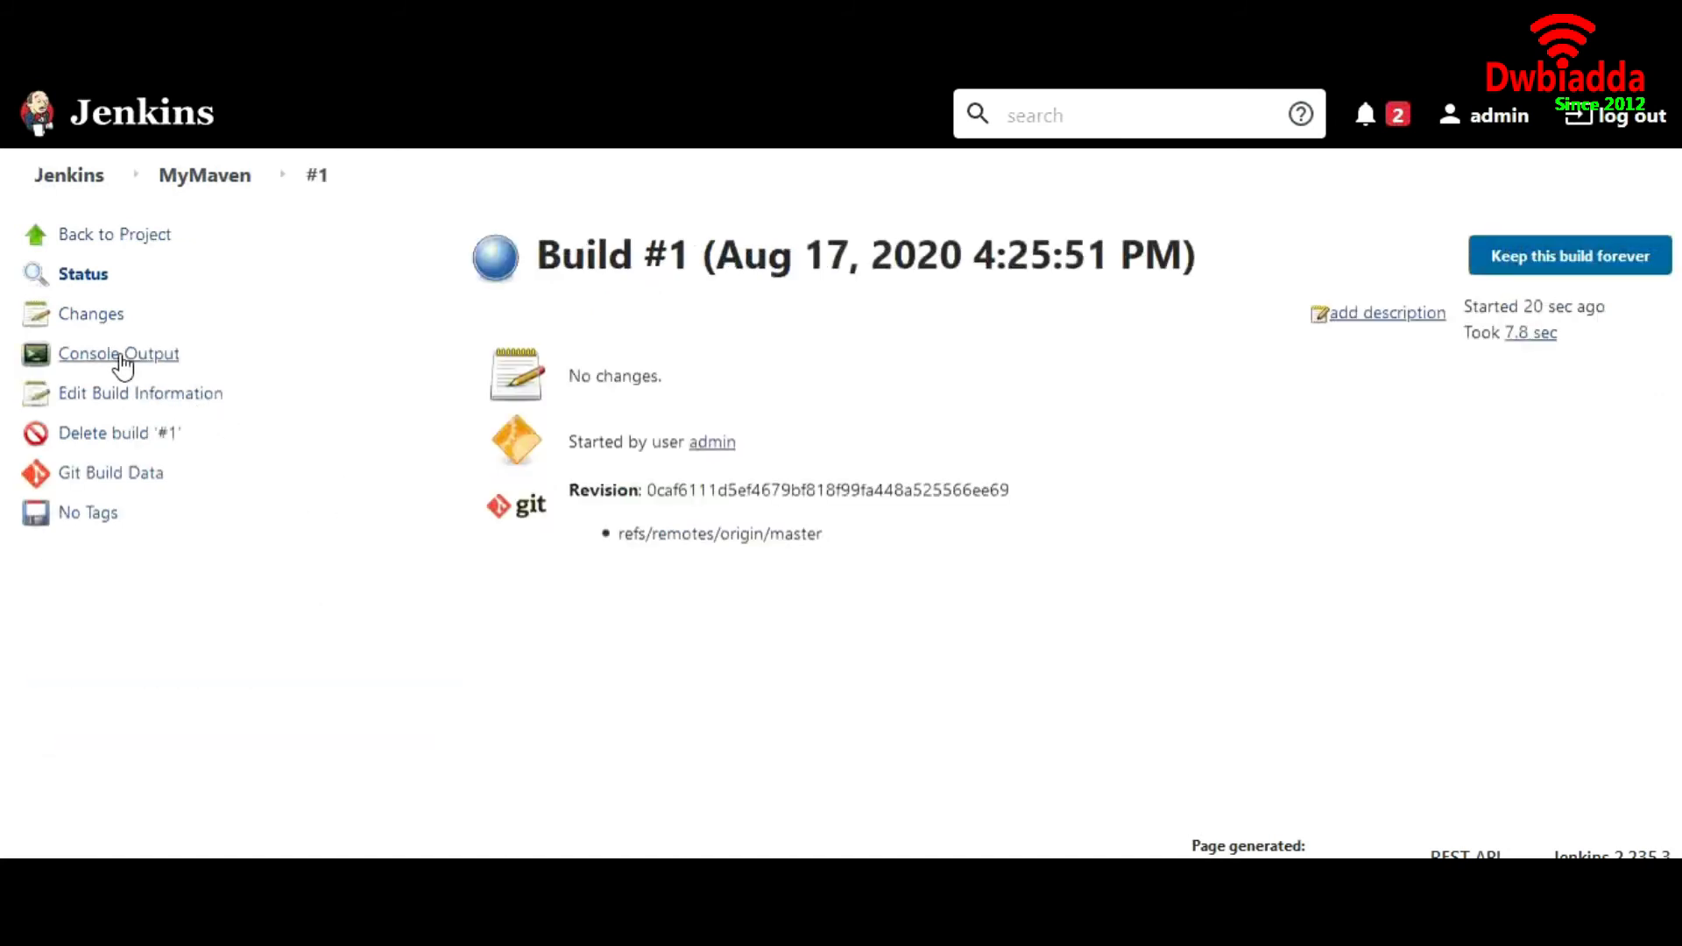
click(120, 354)
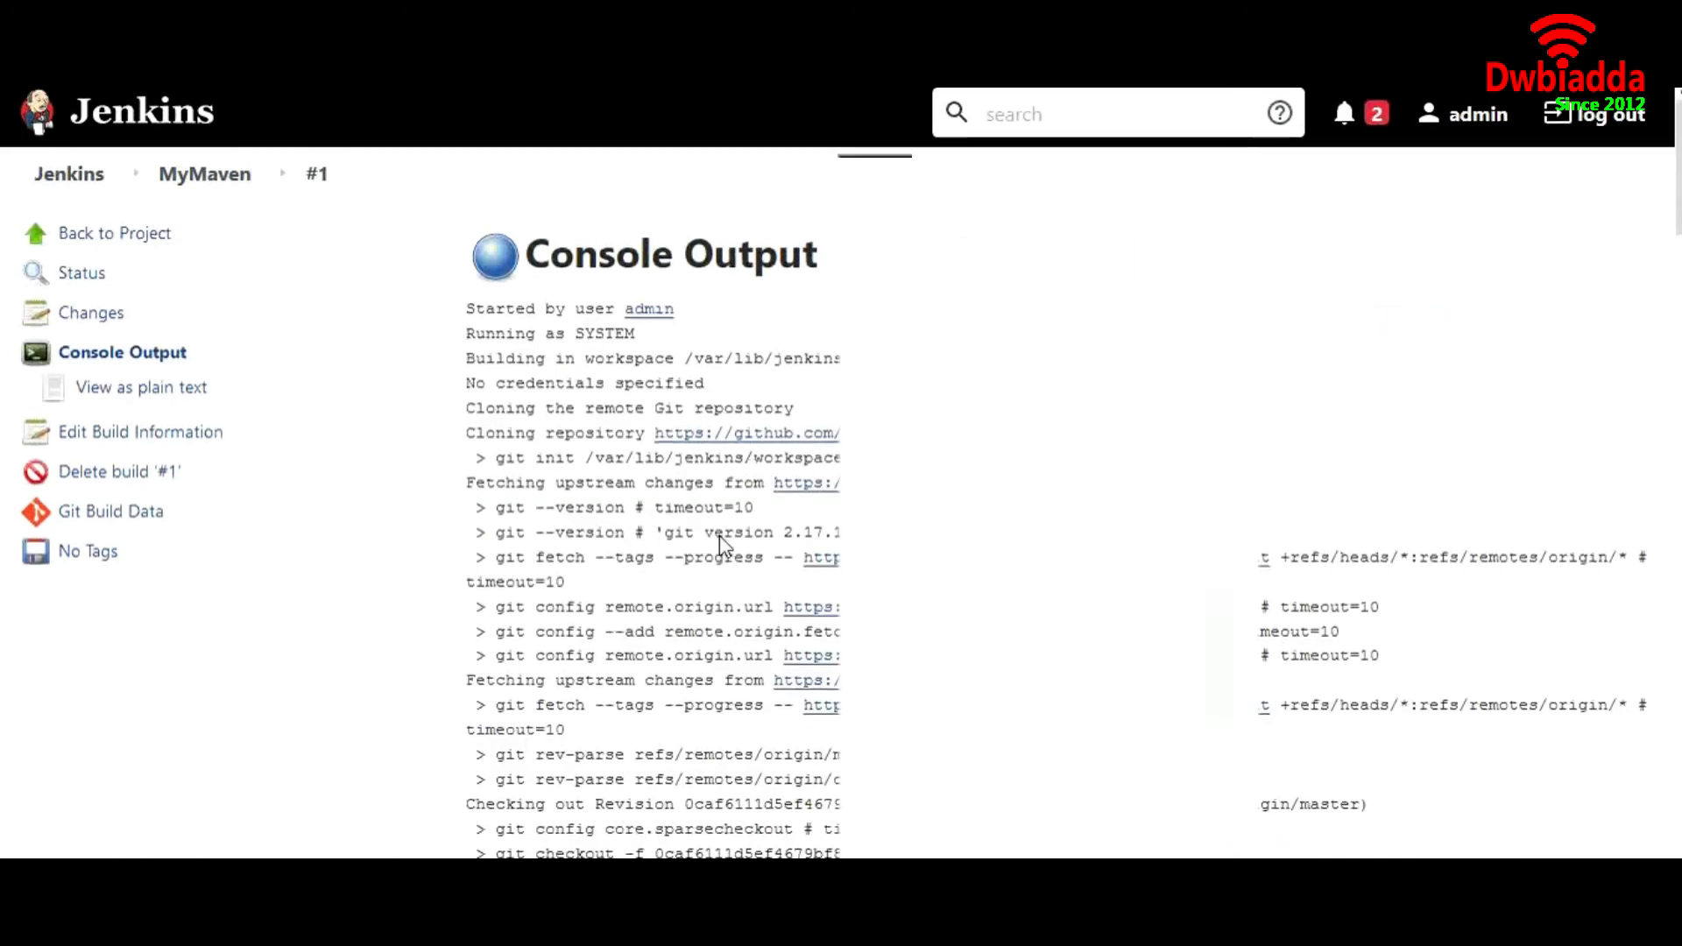
scroll(718, 535, down, 3)
scroll(720, 545, up, 3)
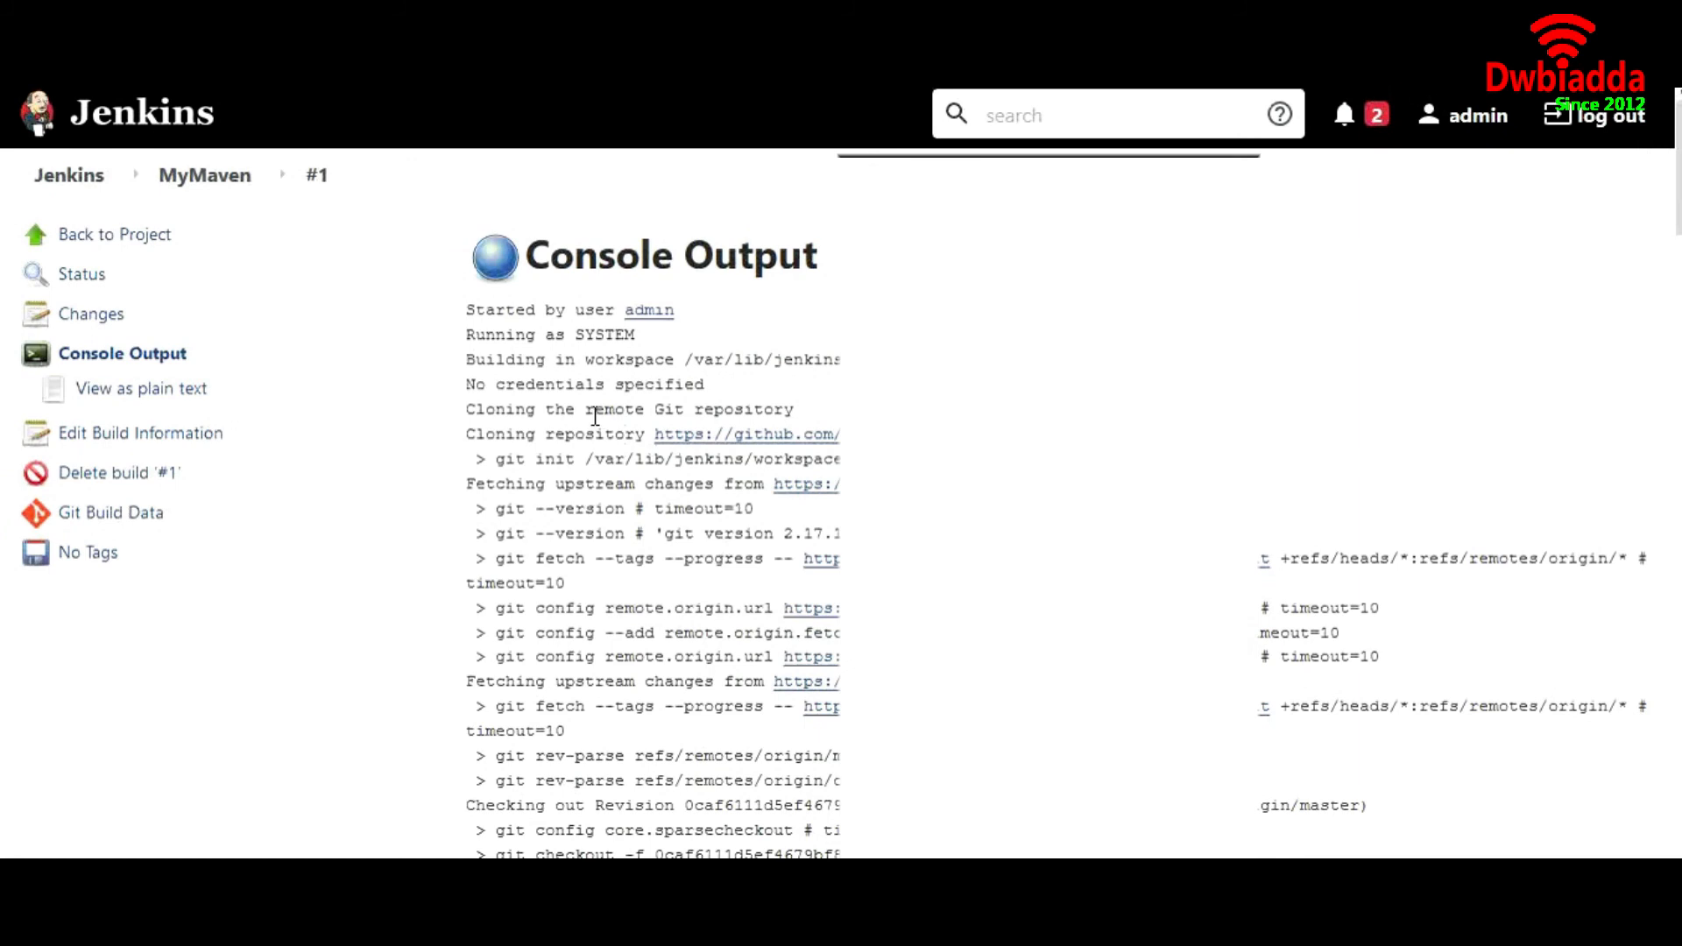
drag(589, 361, 691, 360)
triple_click(690, 360)
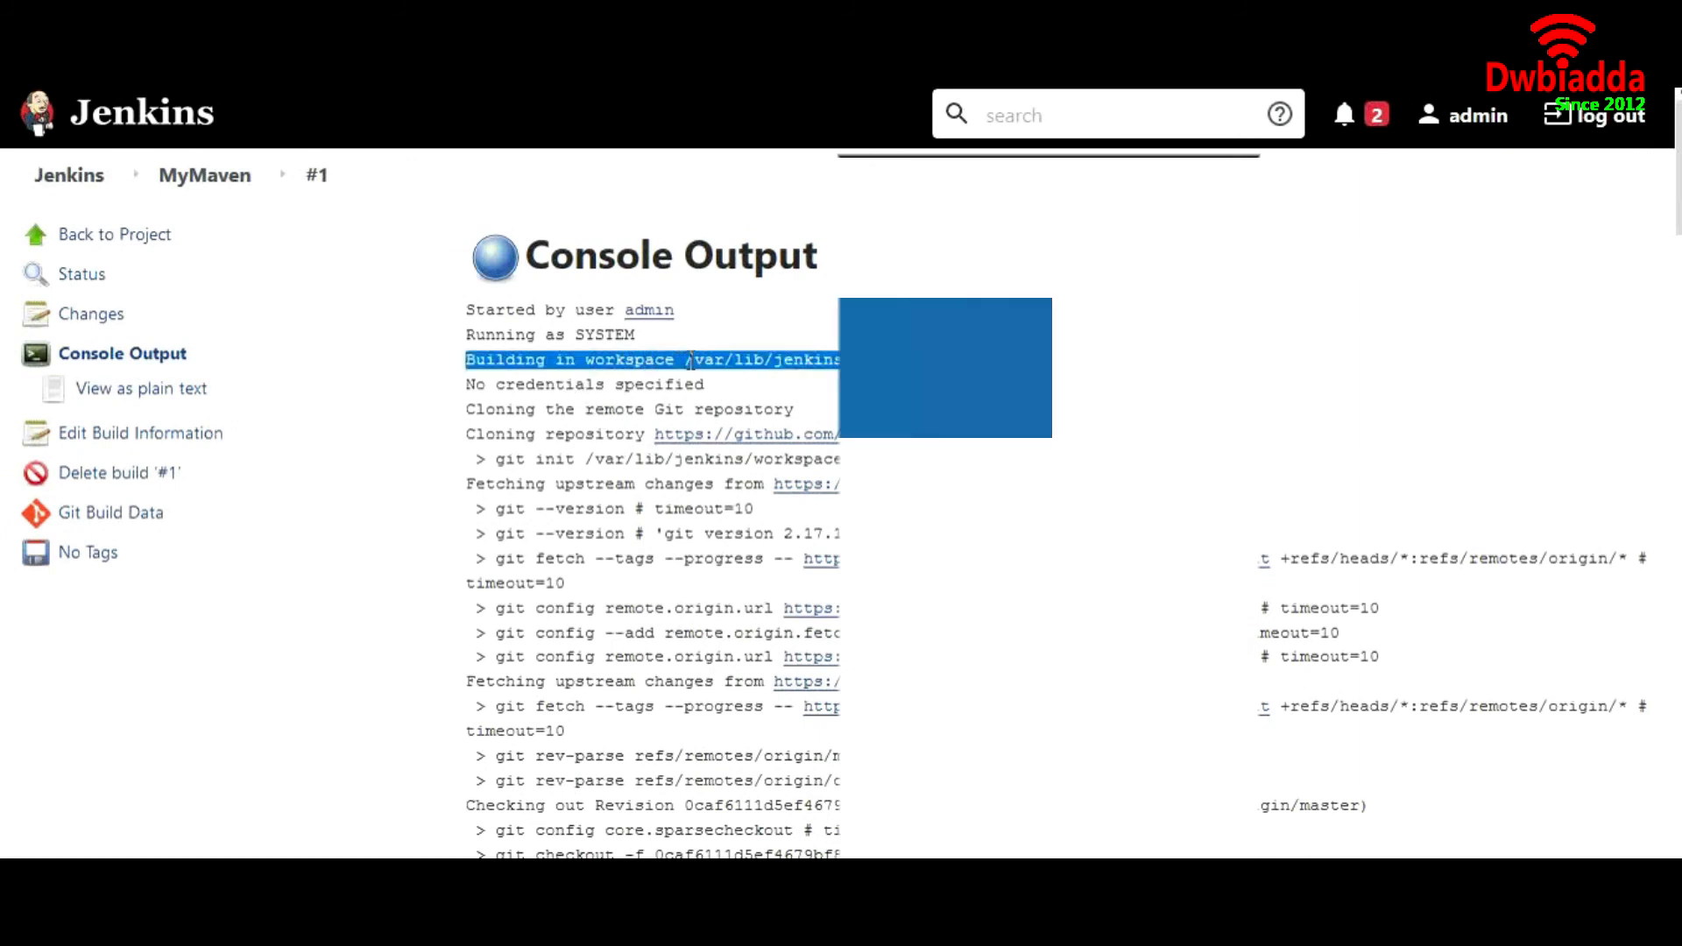
triple_click(690, 360)
triple_click(690, 360)
click(690, 360)
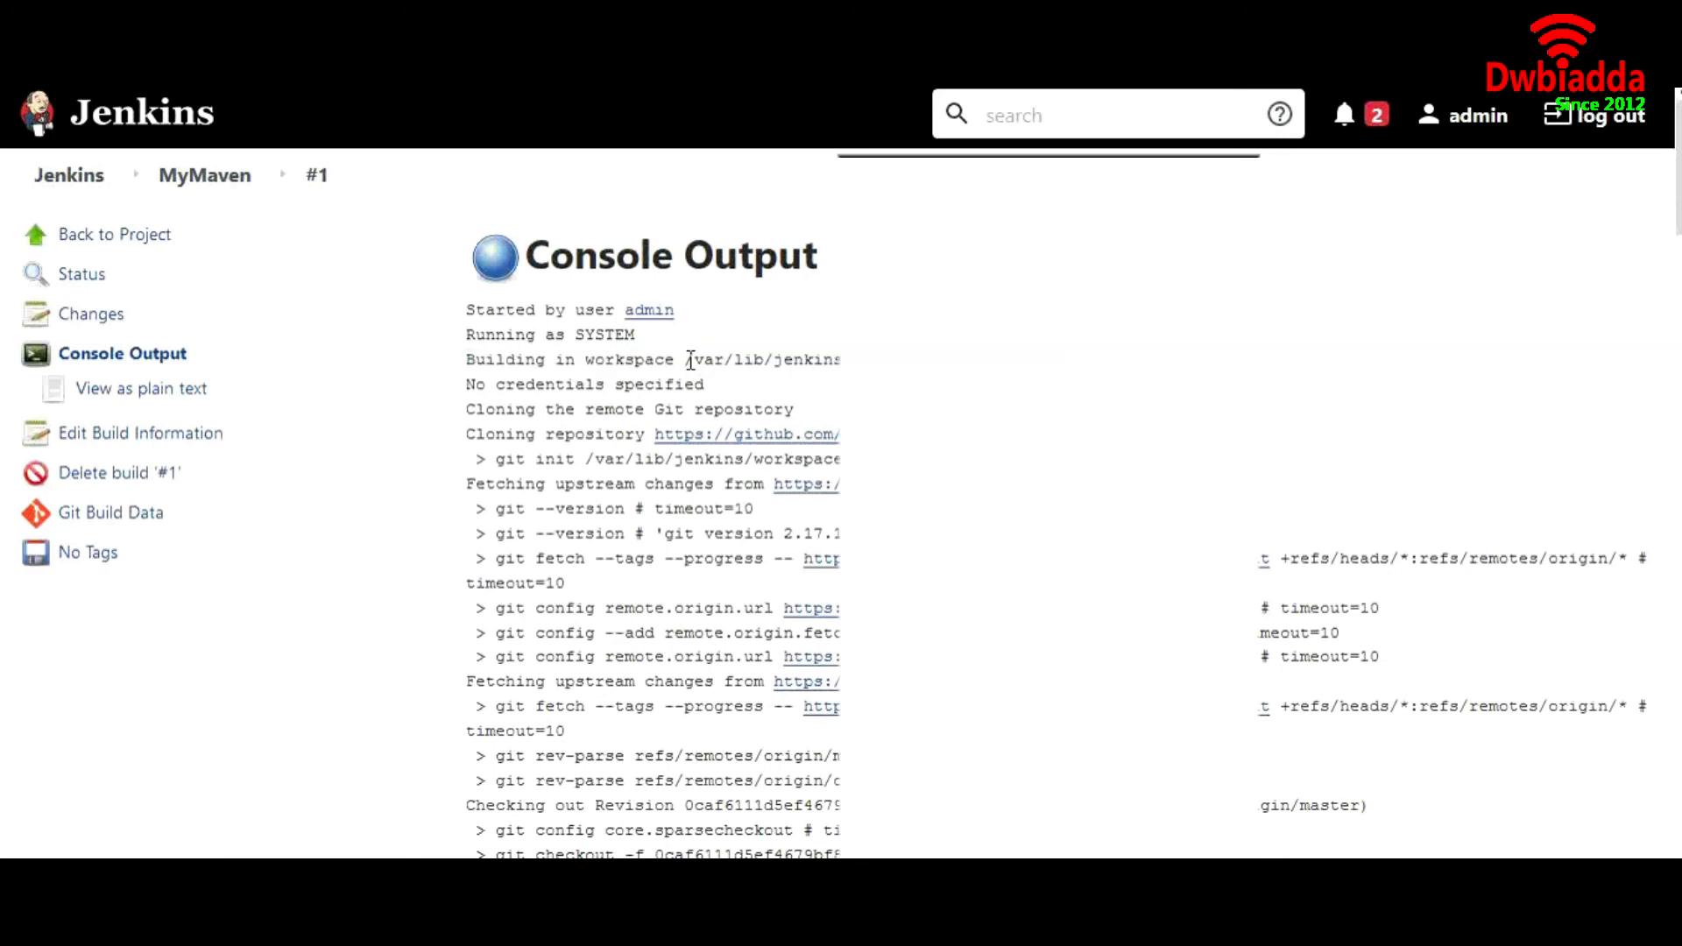
drag(690, 360, 1051, 360)
click(1042, 361)
drag(470, 411, 795, 404)
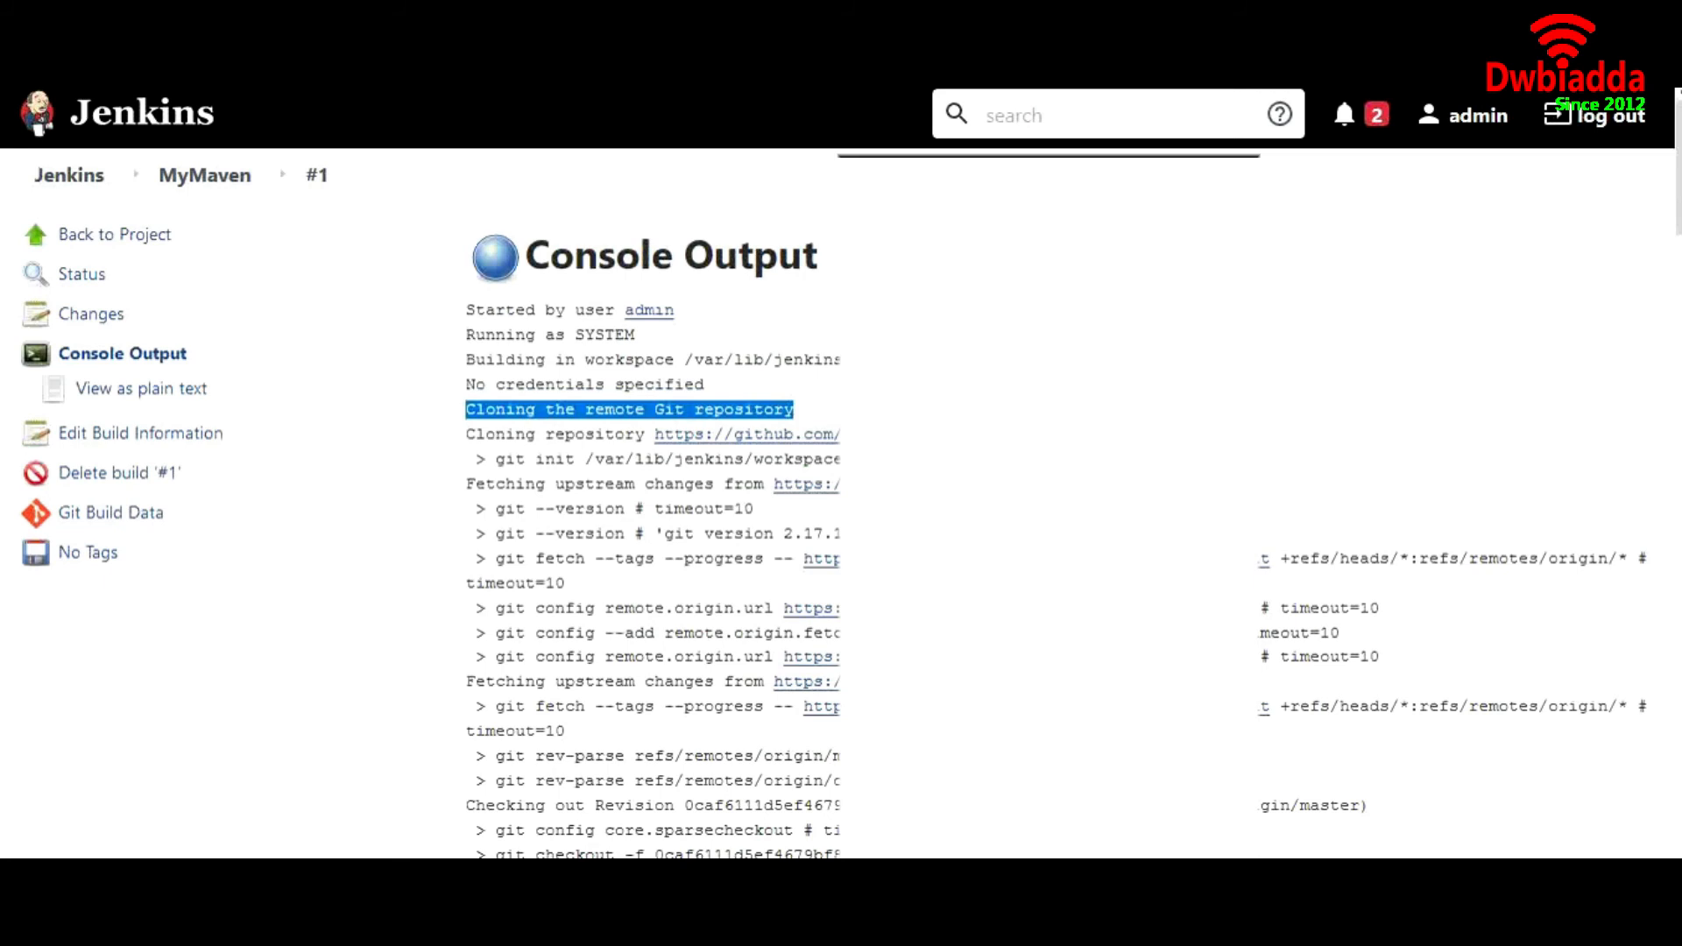
drag(1121, 435, 666, 444)
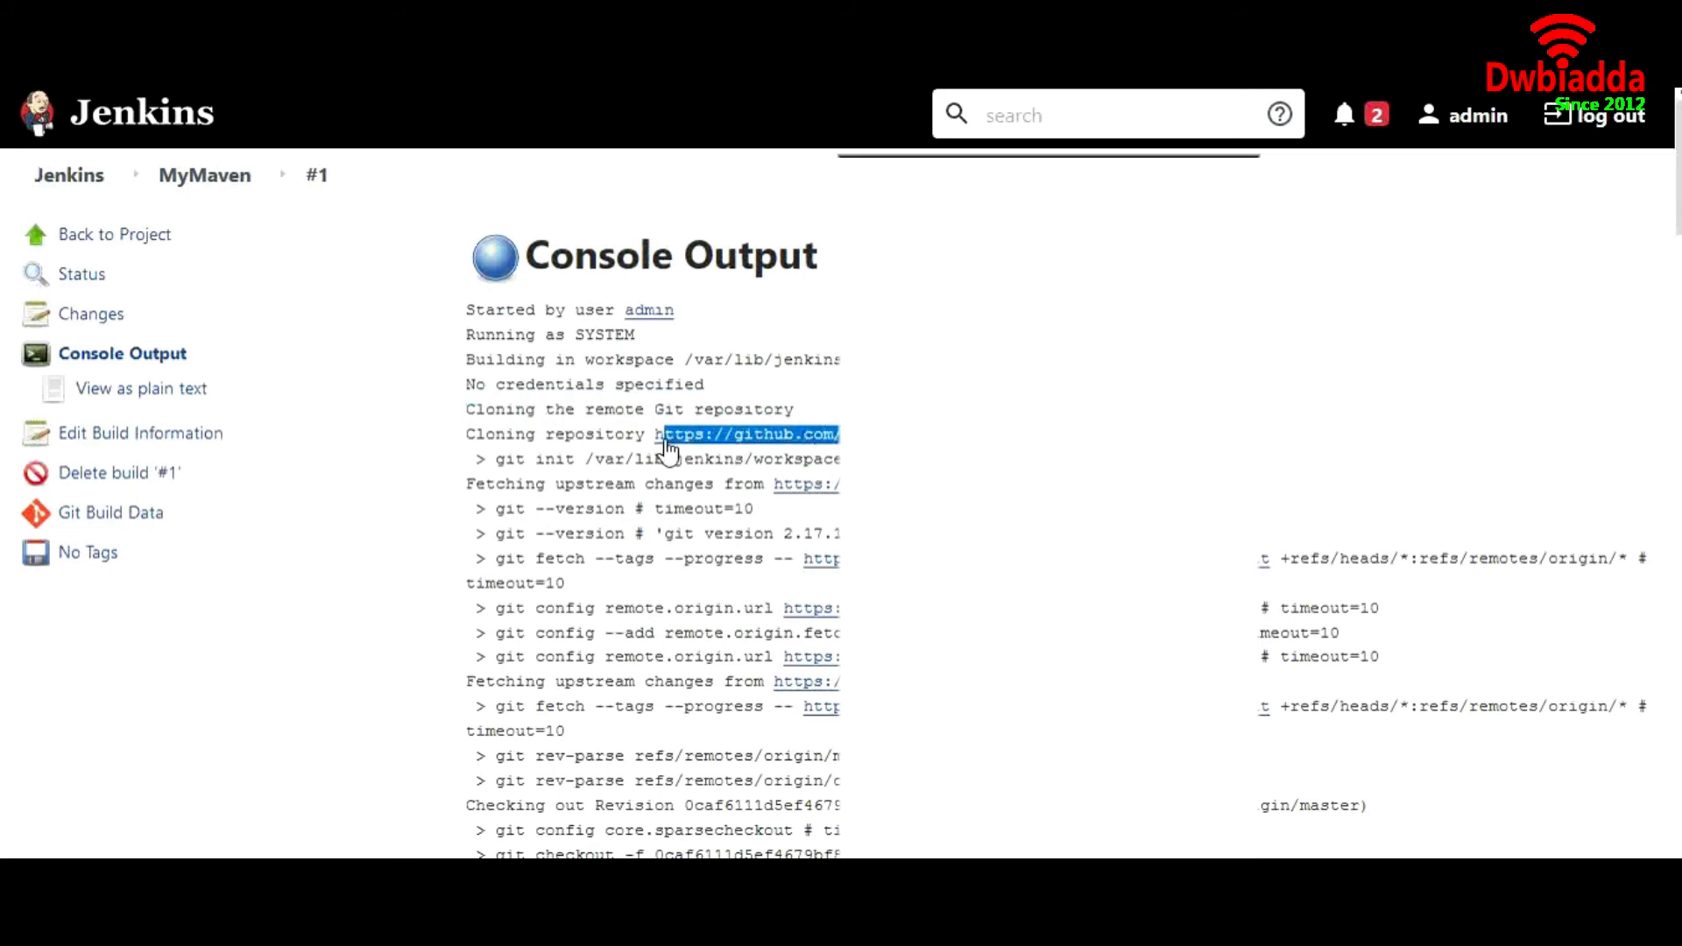
Examine the Maven executable path and goals in the command line of the build log
scroll(761, 563, down, 3)
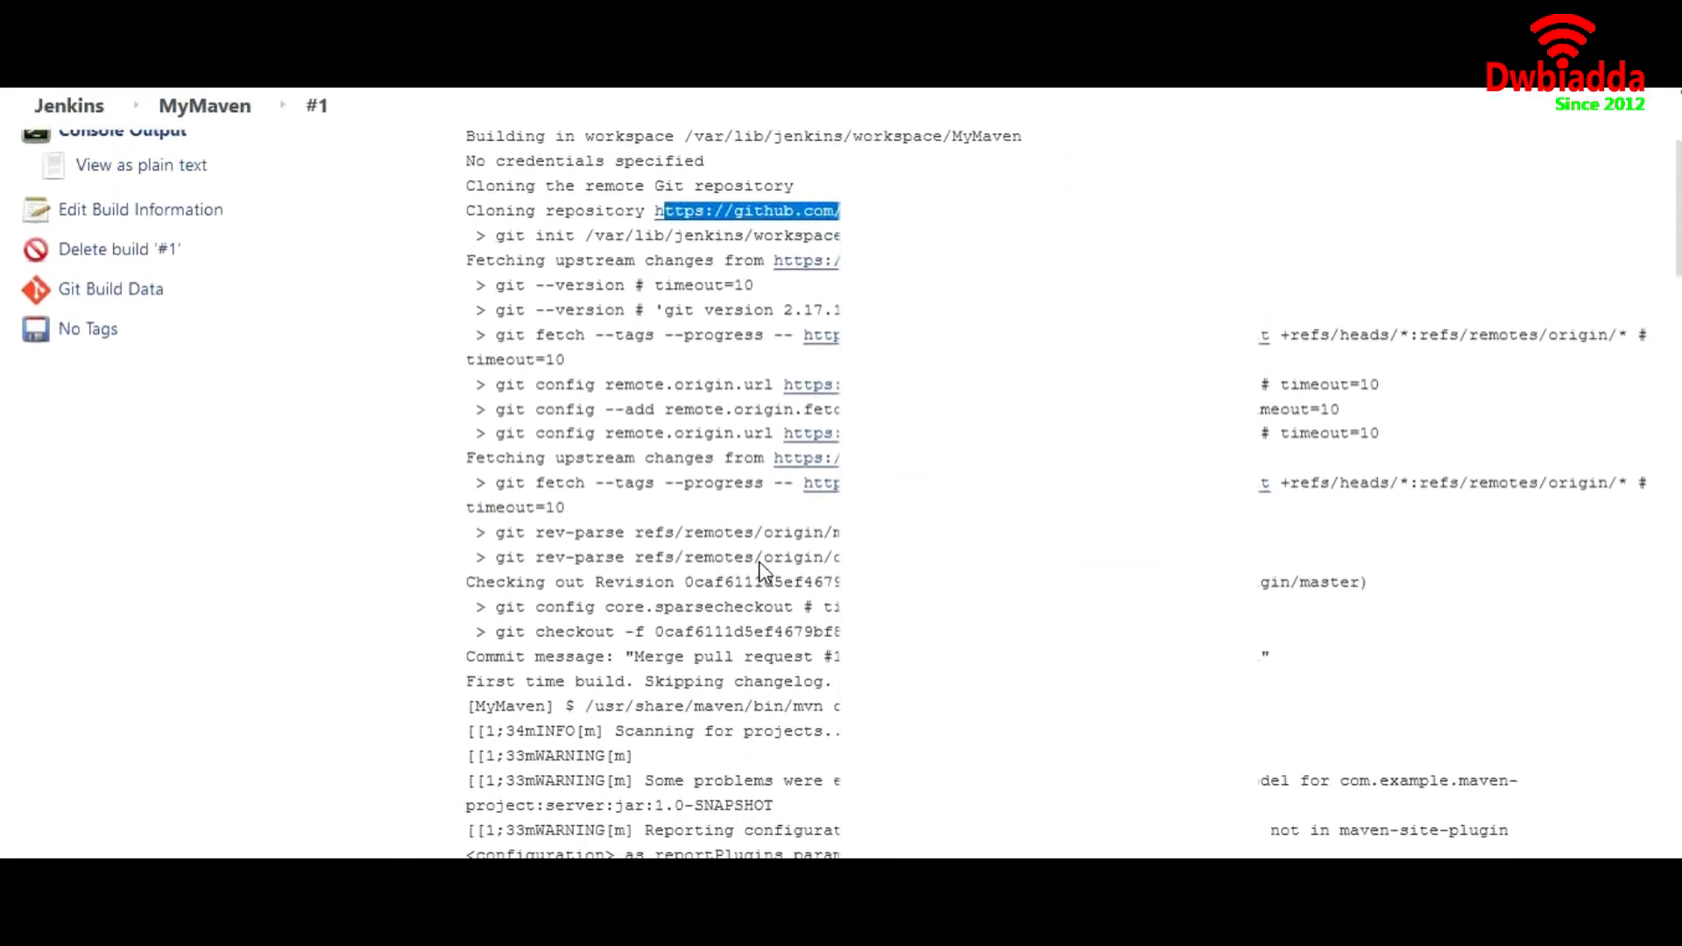
click(593, 689)
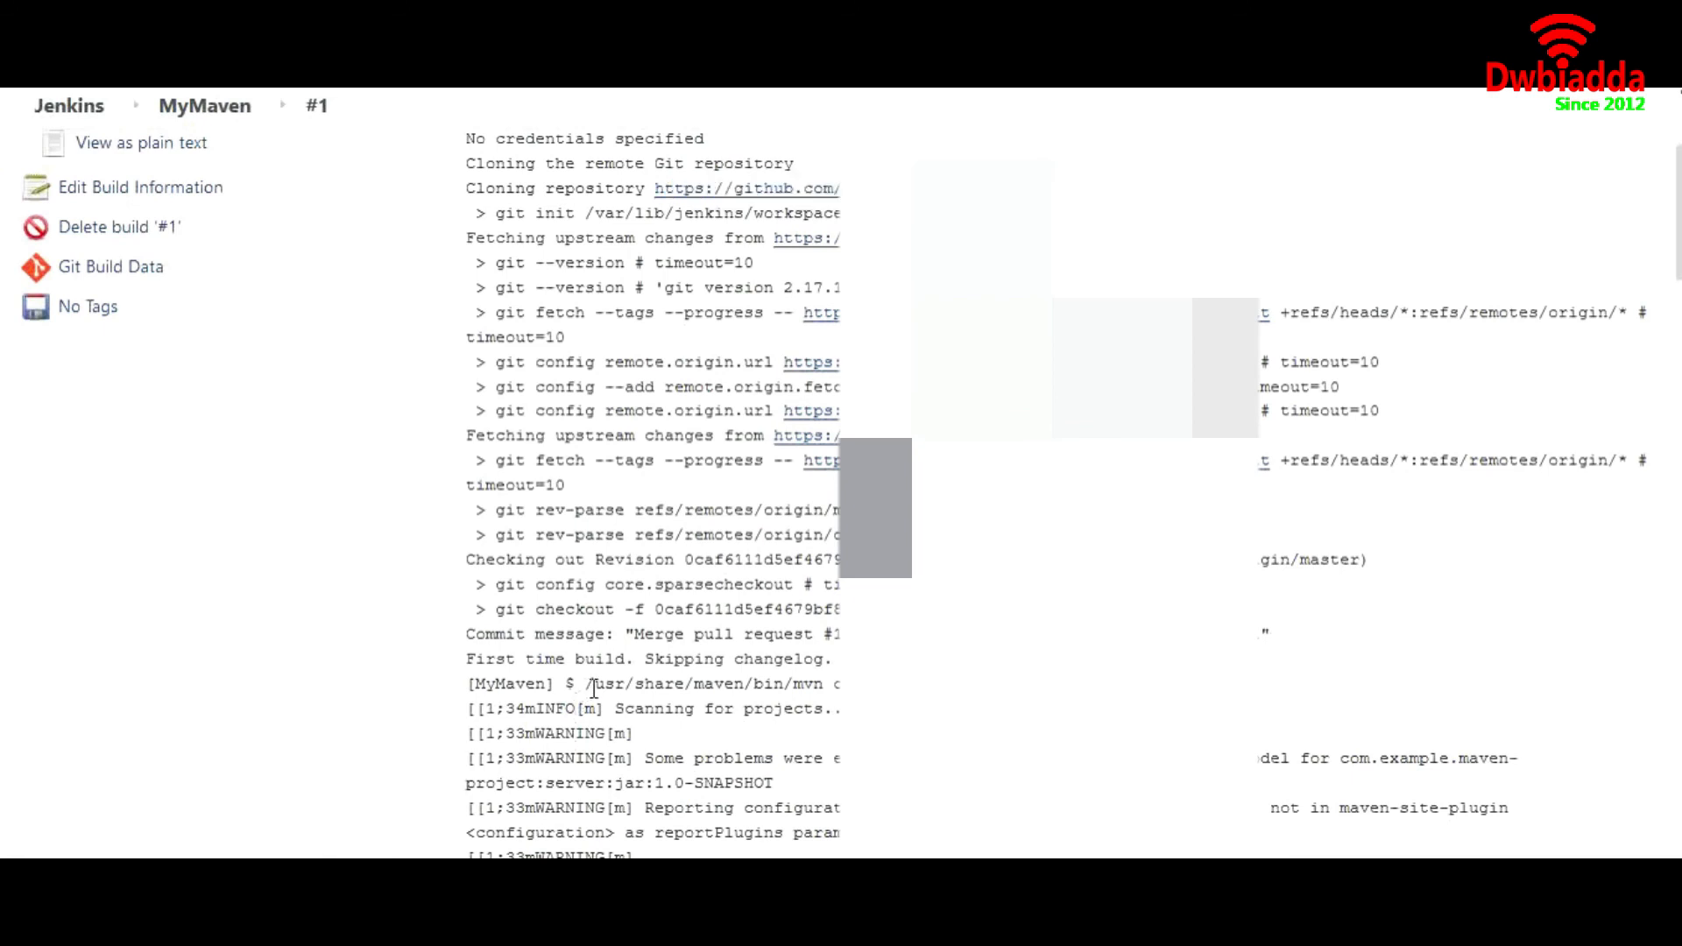
drag(602, 692, 814, 677)
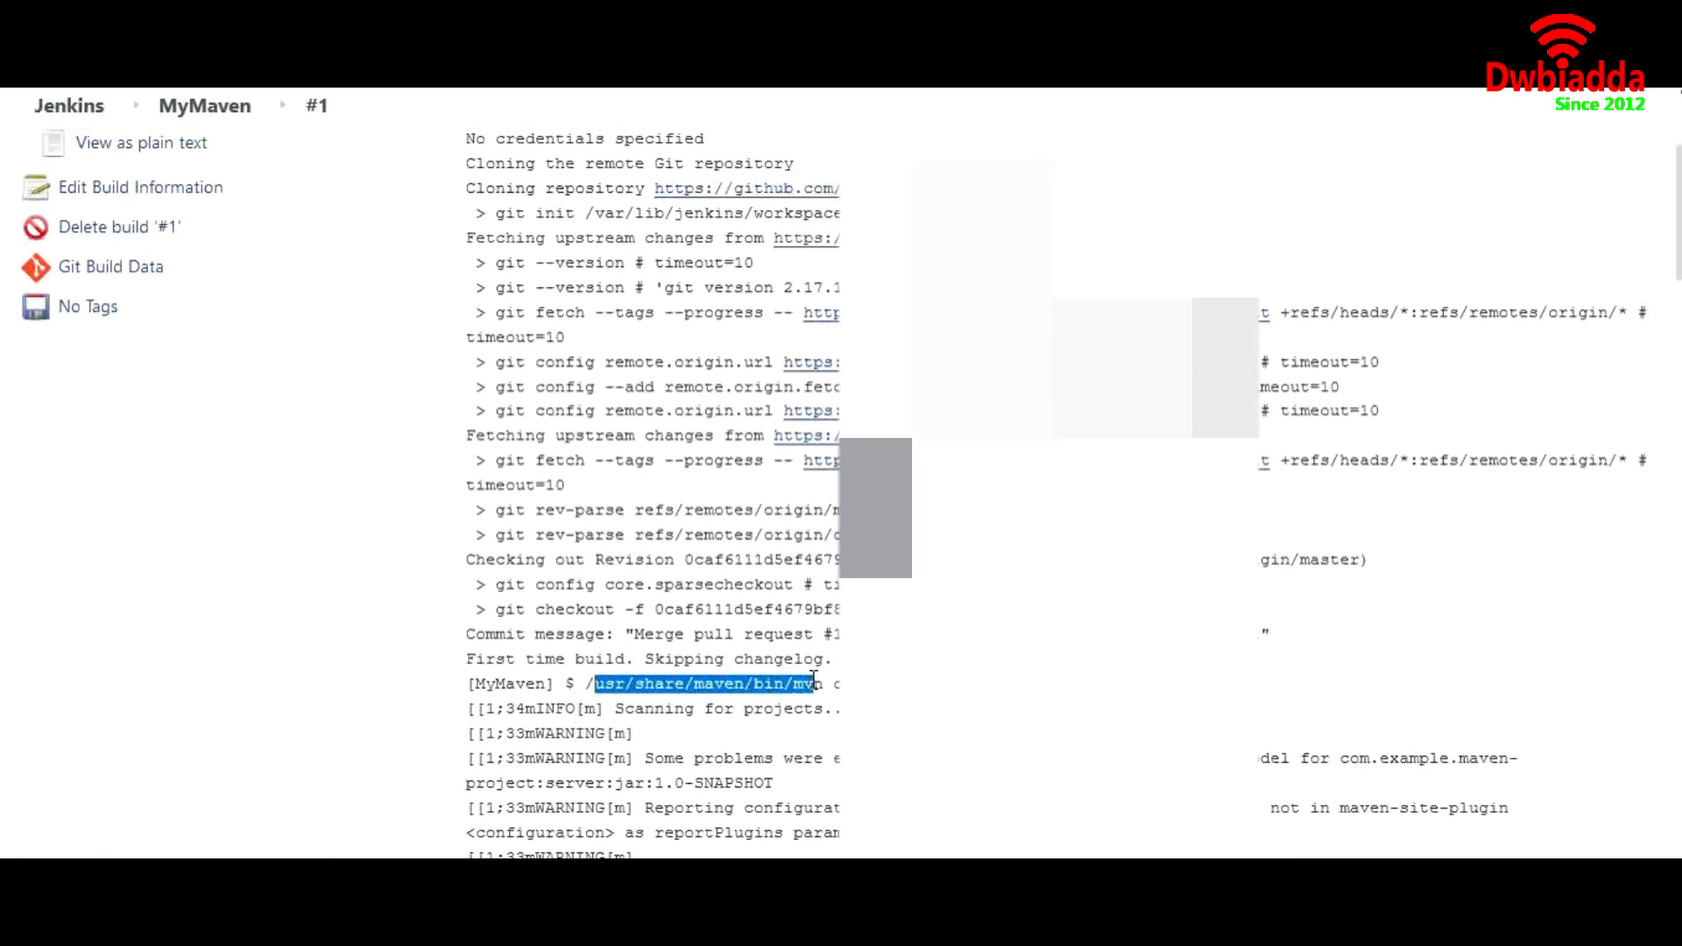
click(836, 684)
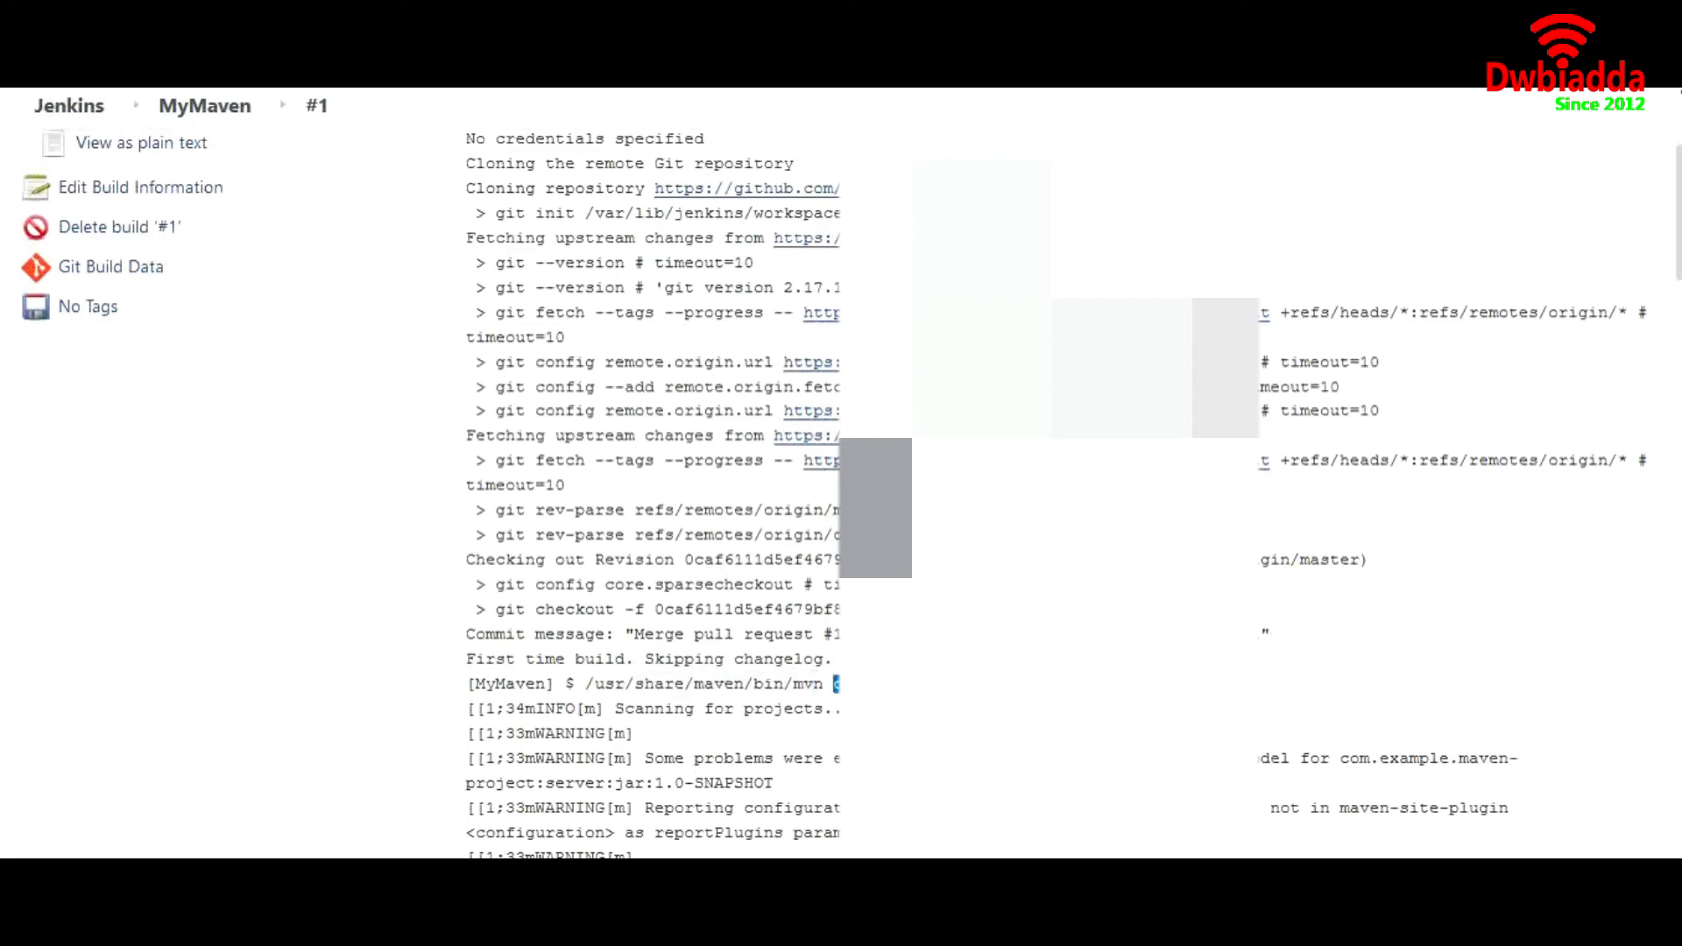
Read through the remaining Maven output down to the final build status line
scroll(1057, 492, down, 6)
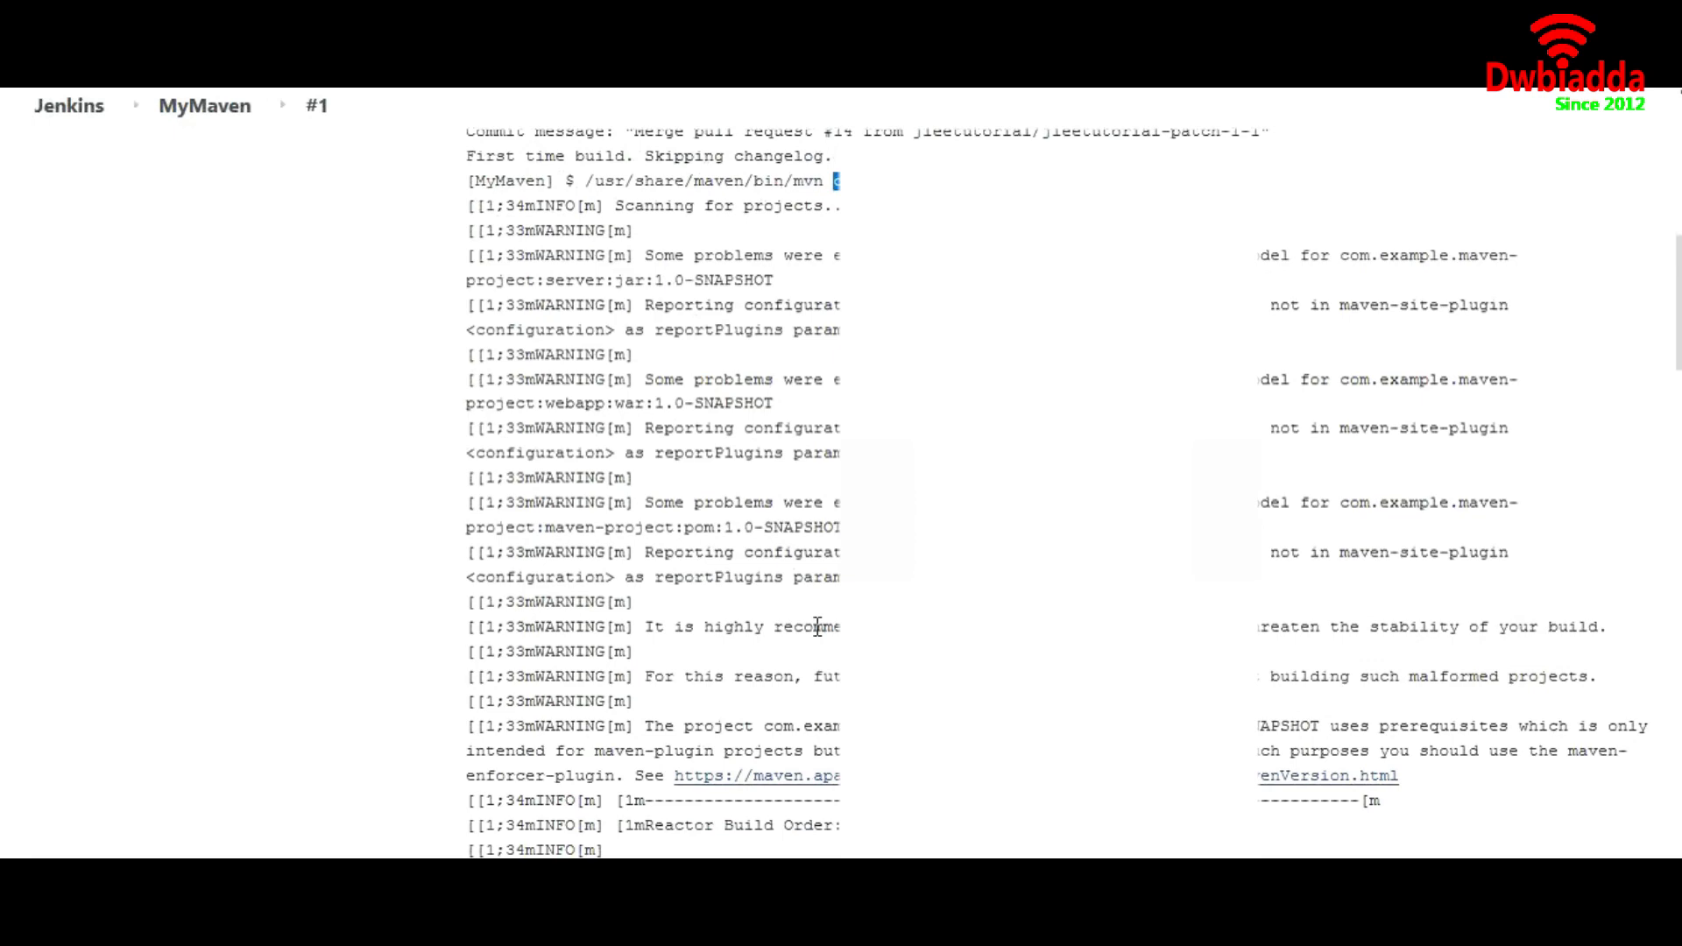
scroll(816, 626, down, 5)
scroll(816, 626, down, 2)
scroll(815, 625, down, 15)
scroll(815, 626, down, 9)
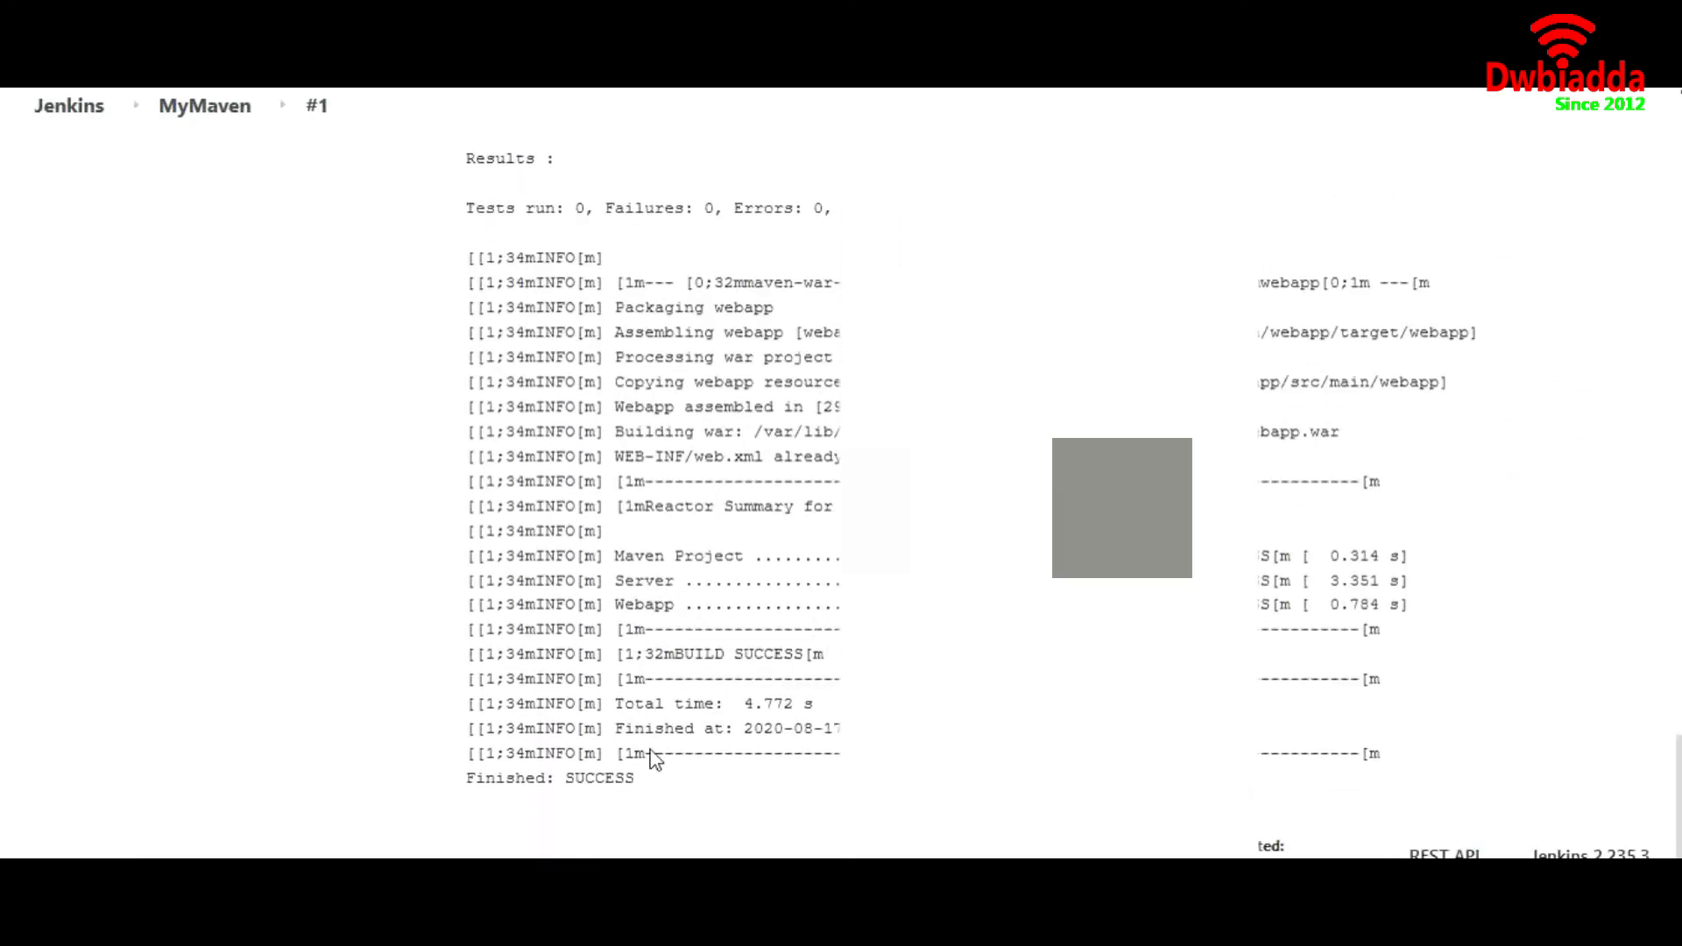
drag(648, 790, 467, 781)
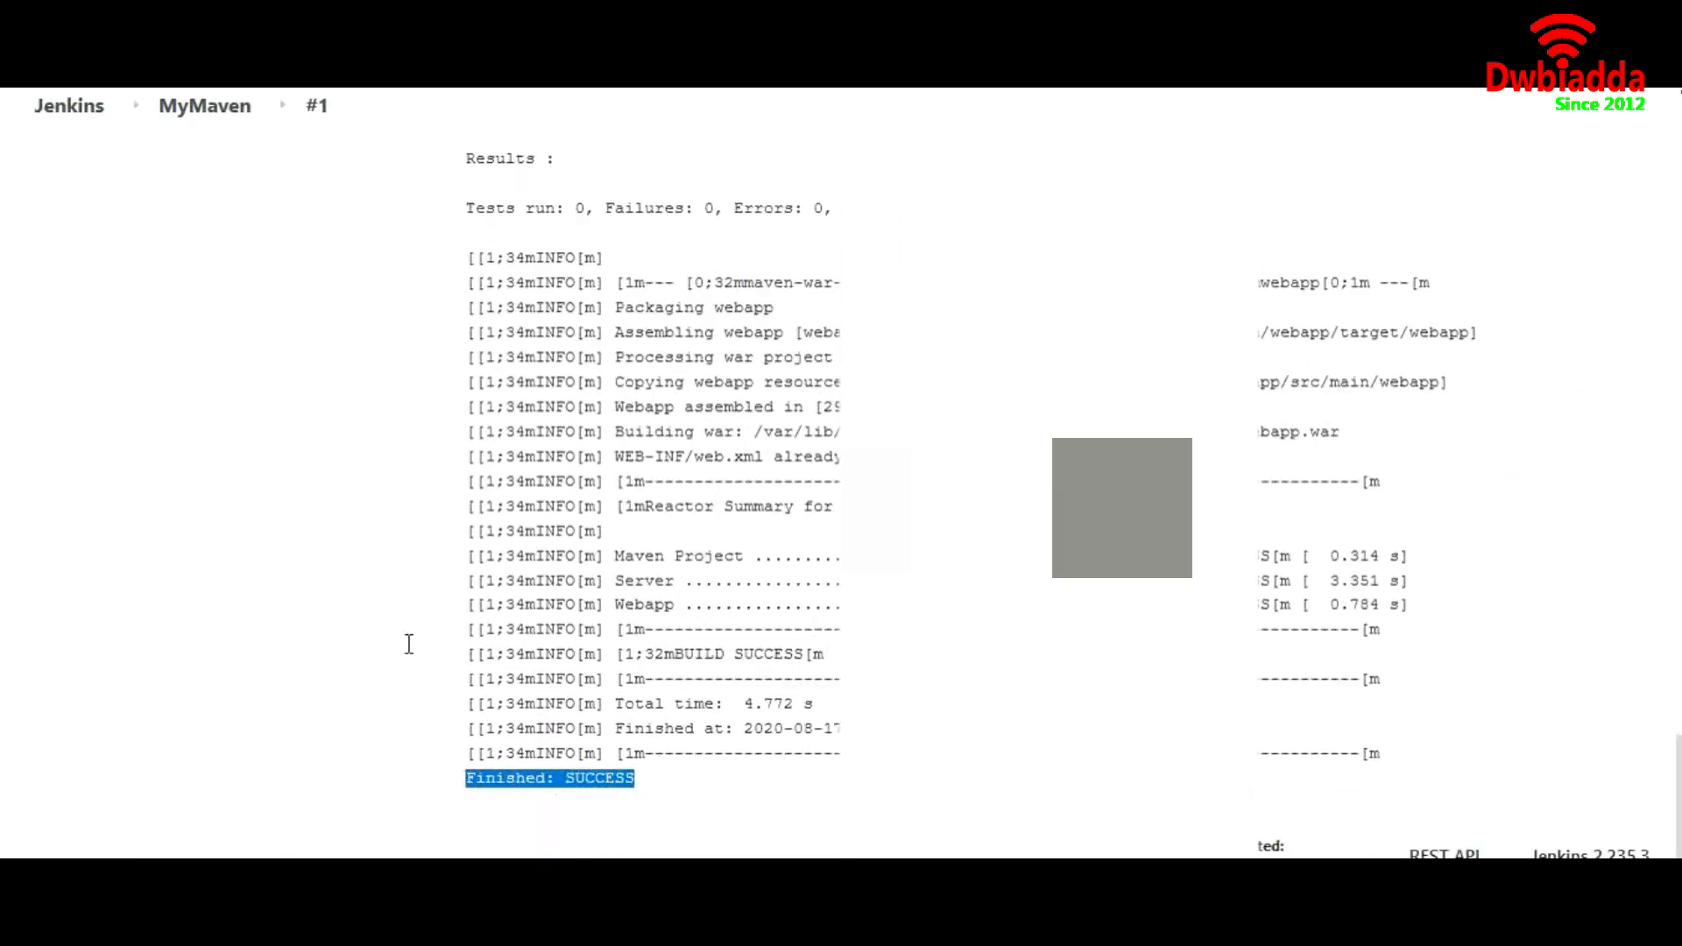
Look over the files in the MyMaven workspace, check the zip download option without saving it, and return to the dashboard
scroll(342, 477, up, 20)
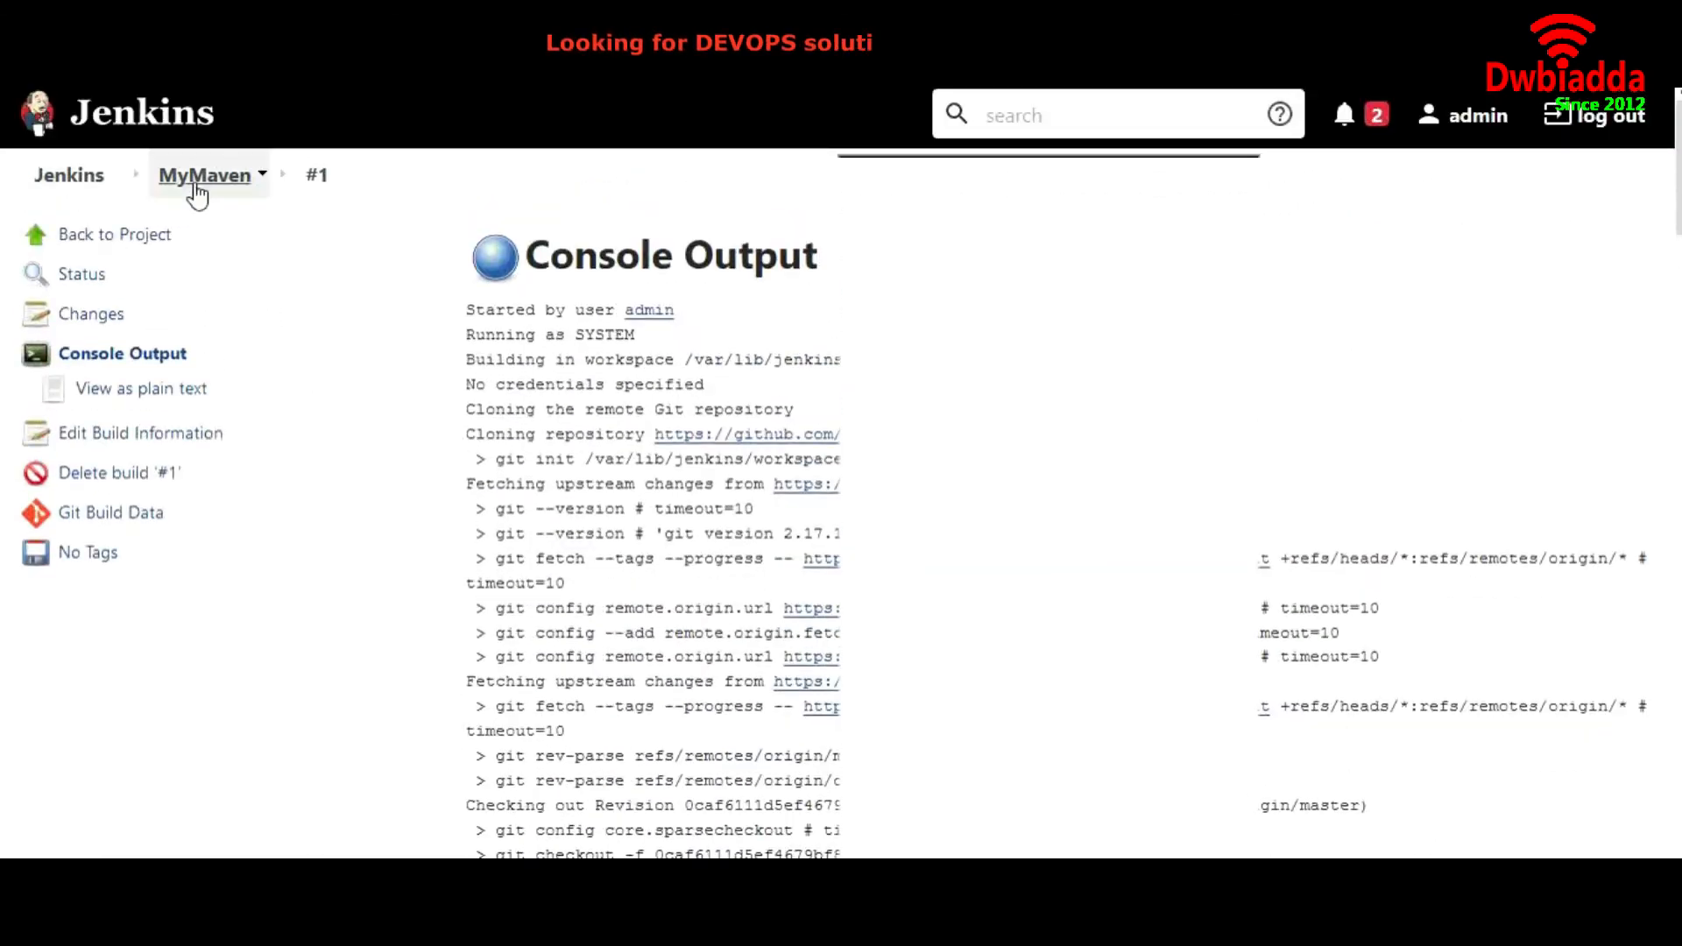
click(194, 185)
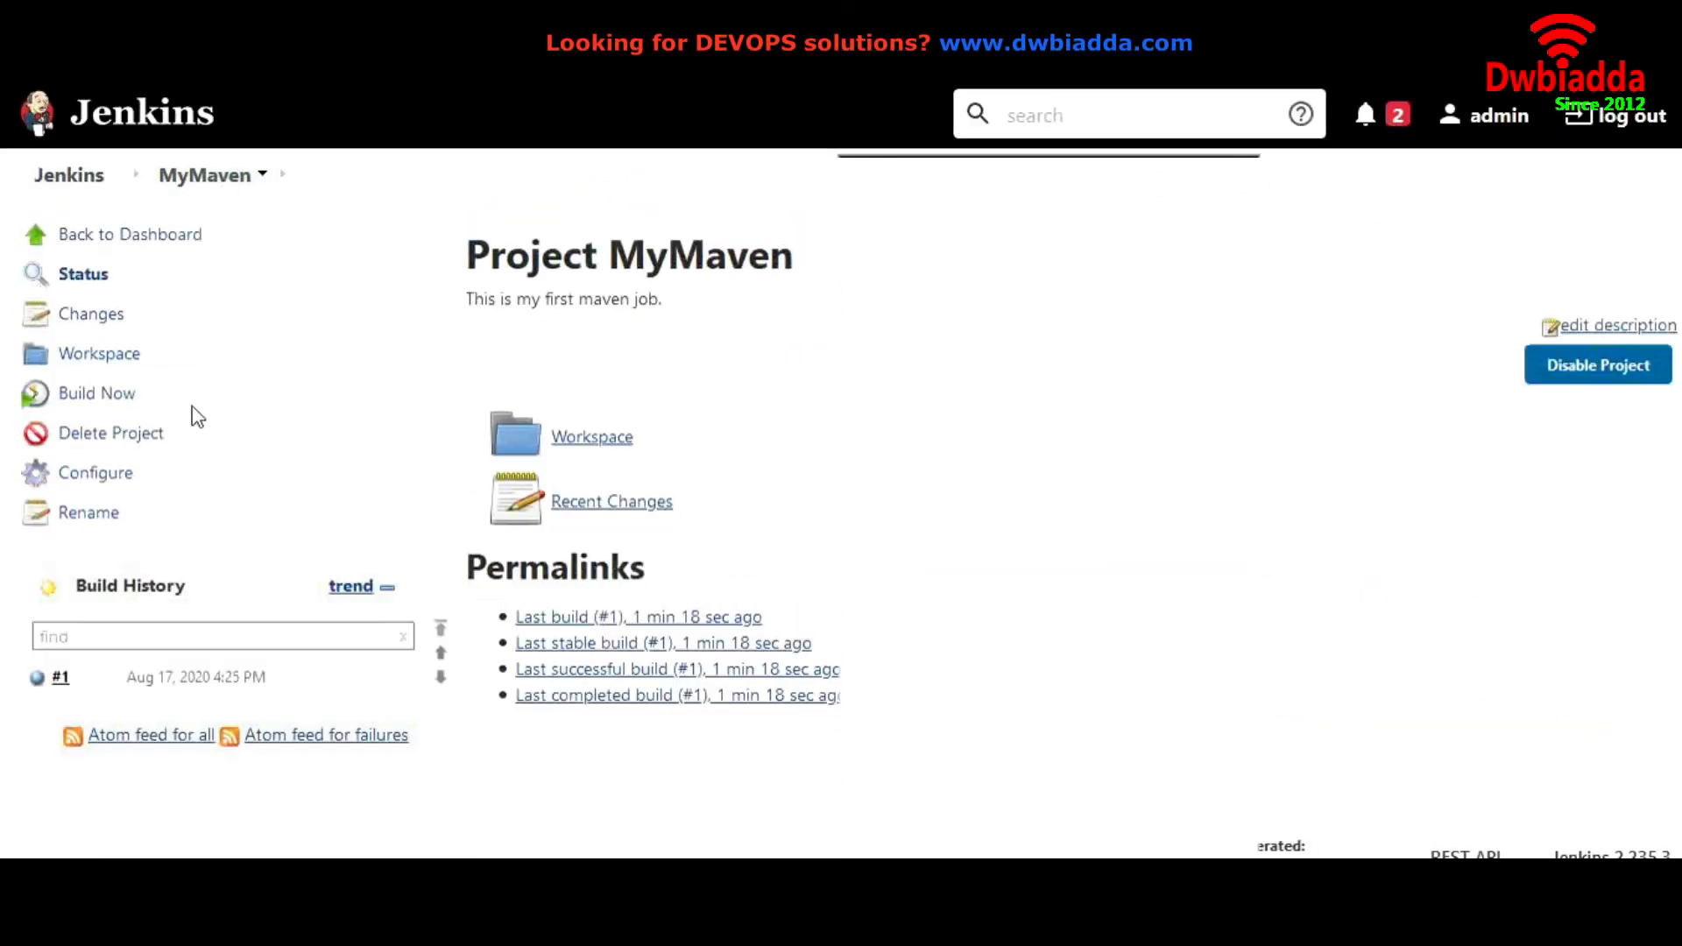
click(126, 368)
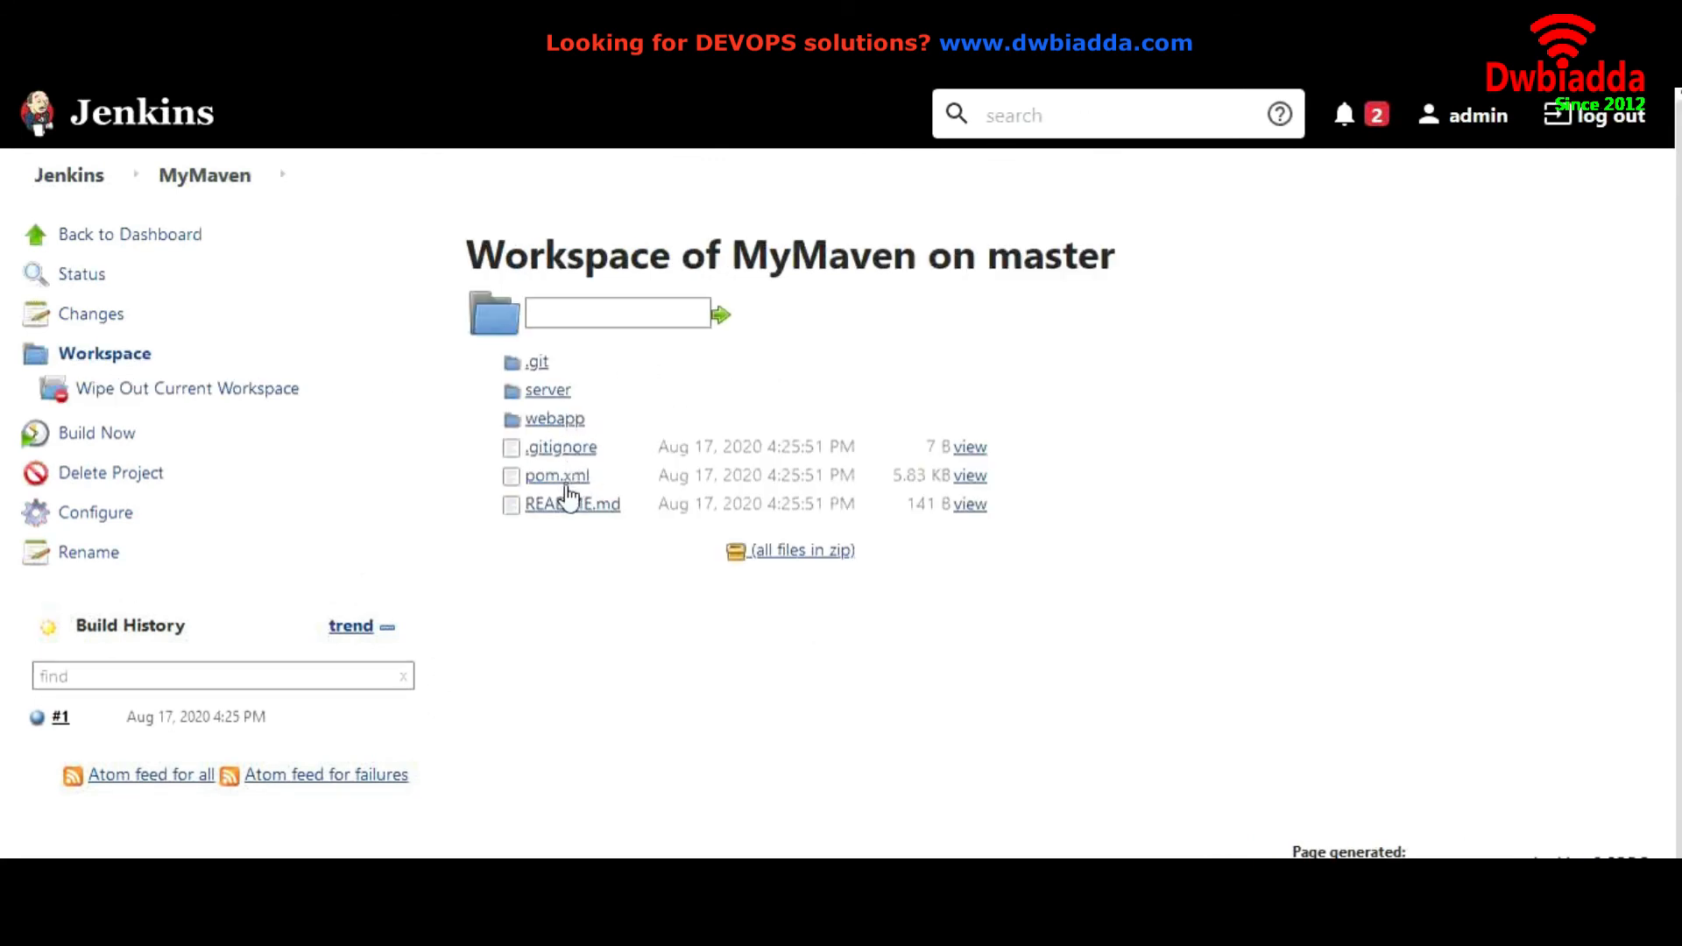
click(788, 553)
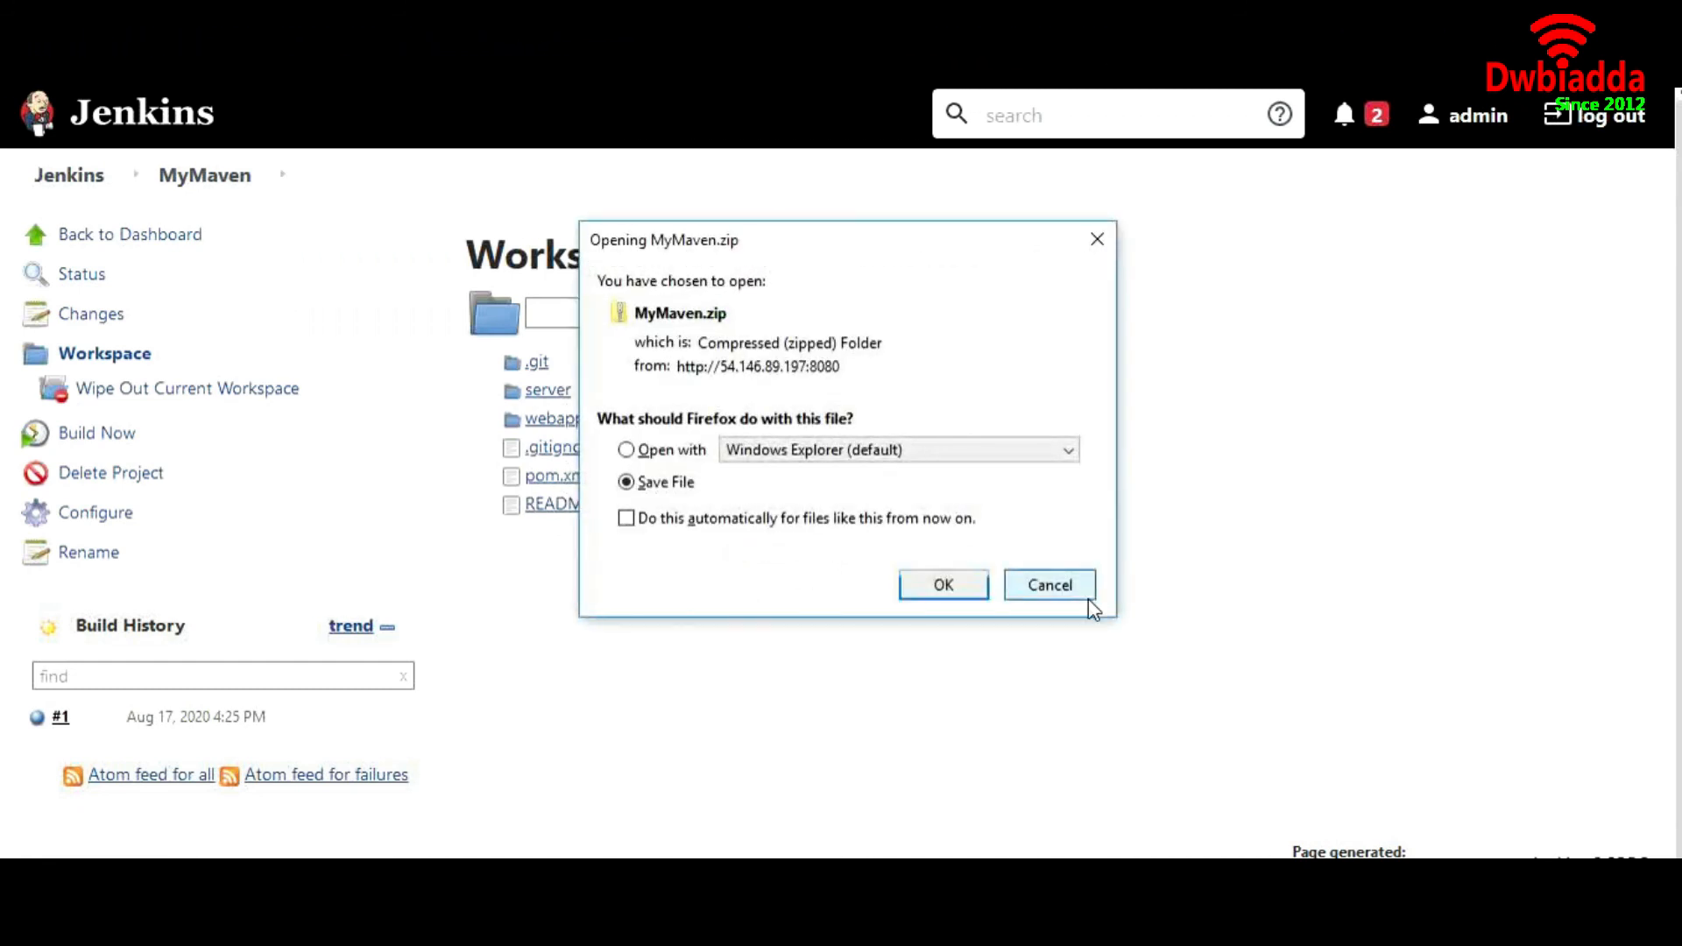
click(1085, 595)
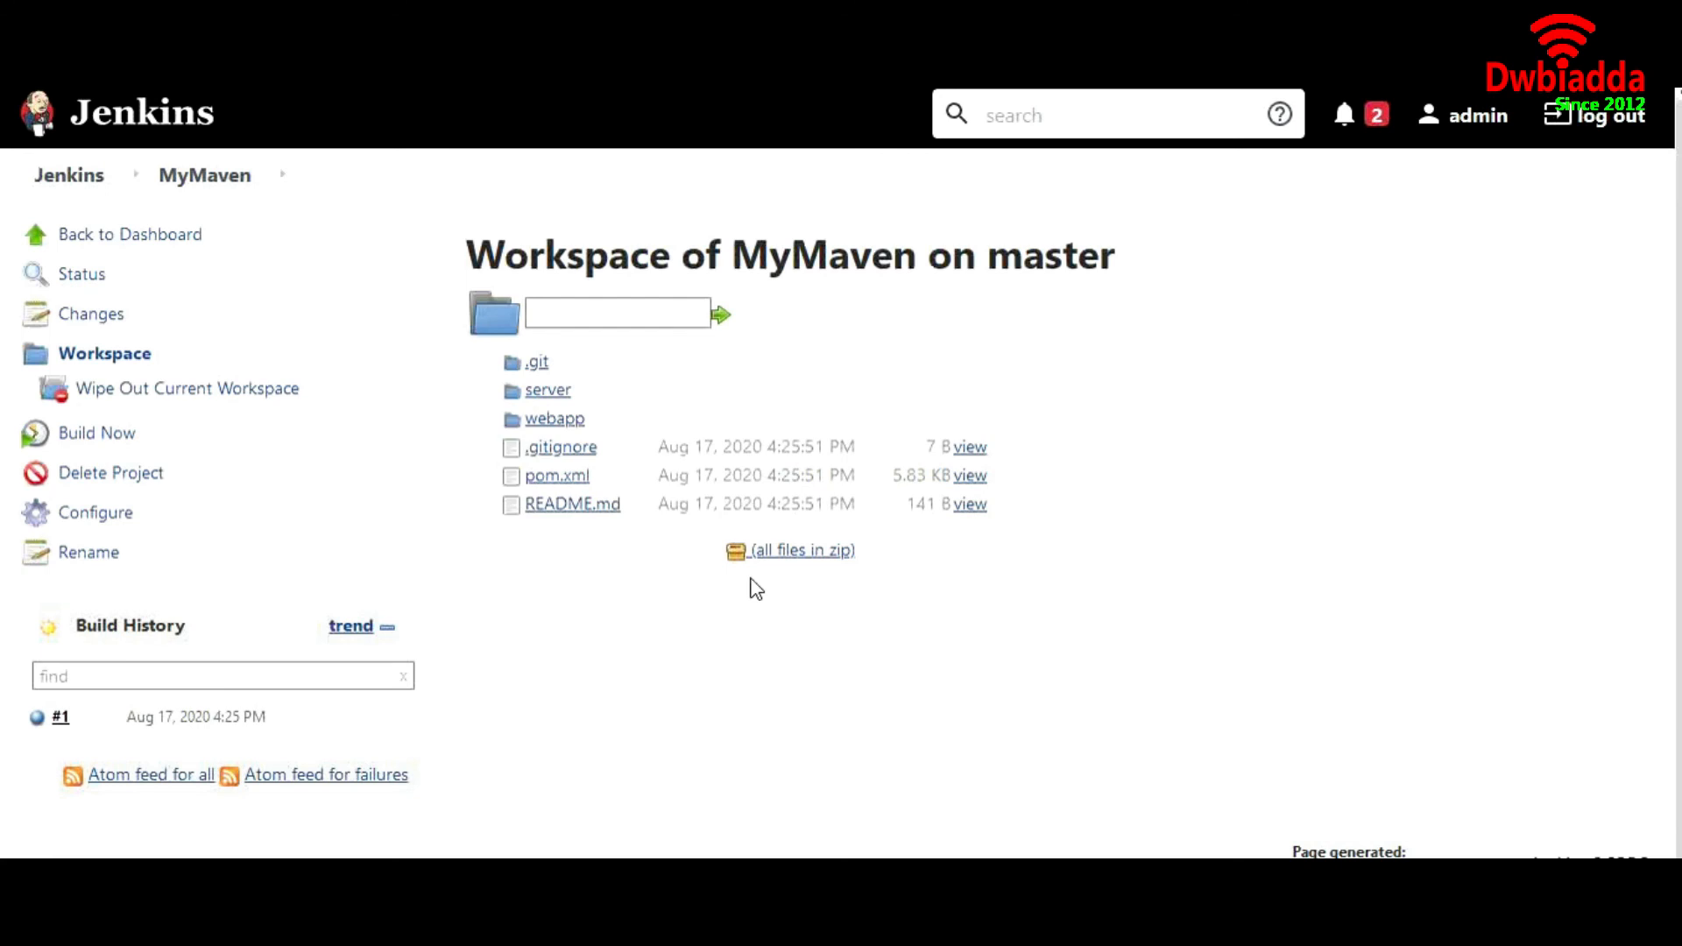
click(85, 186)
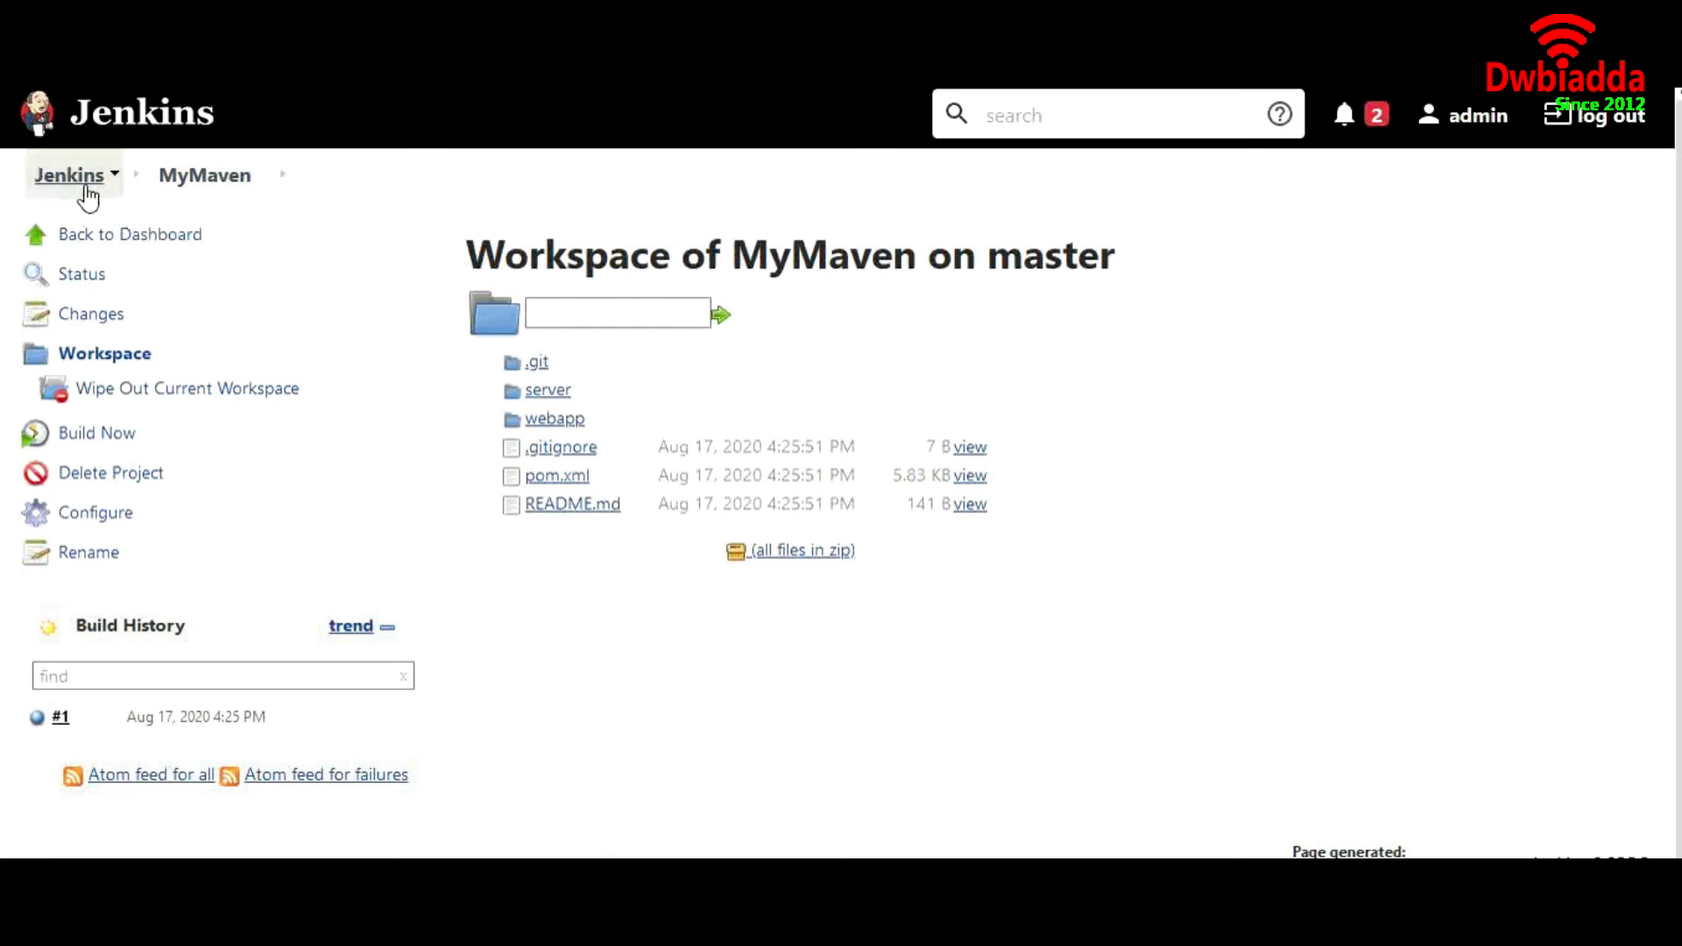